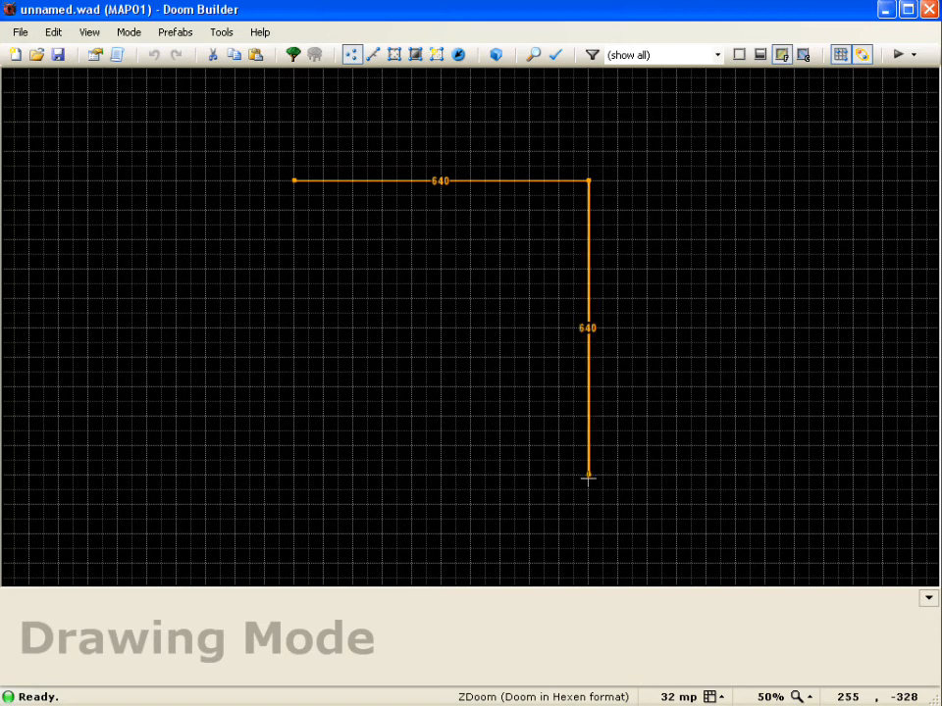
# Finish drawing the 640 by 640 square room by adding its two remaining corners and closing it at the starting vertex
pyautogui.click(587, 475)
pyautogui.click(294, 475)
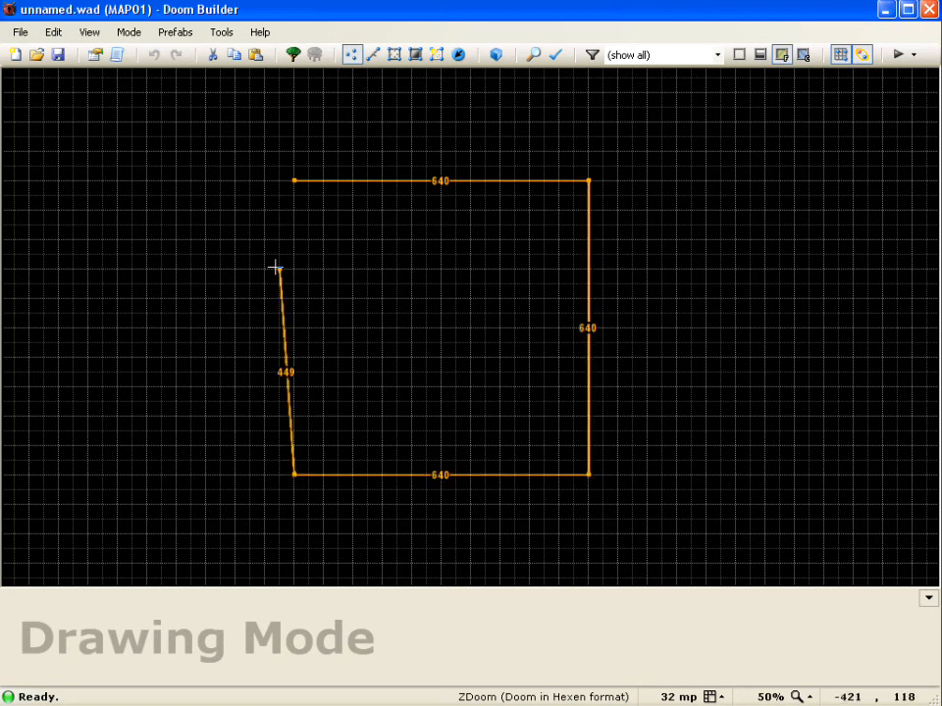
pyautogui.click(294, 181)
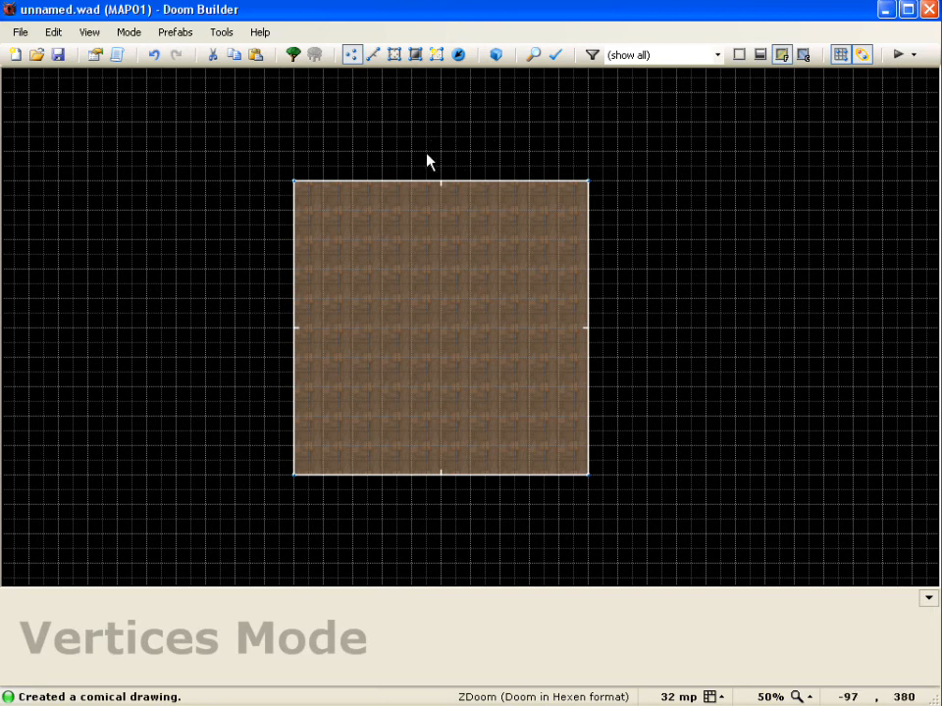
# Draw a 128 by 128 square alcove sector outside the room, attached to the upper wall near its middle
pyautogui.press('space')
pyautogui.click(411, 180)
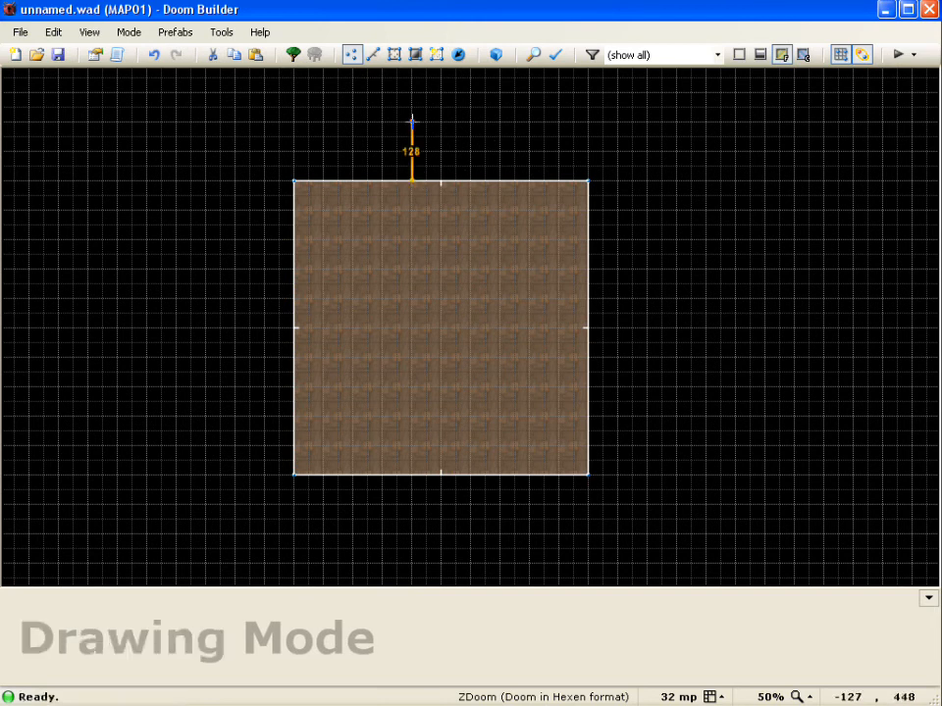
pyautogui.click(411, 121)
pyautogui.click(471, 122)
pyautogui.click(471, 181)
pyautogui.click(411, 181)
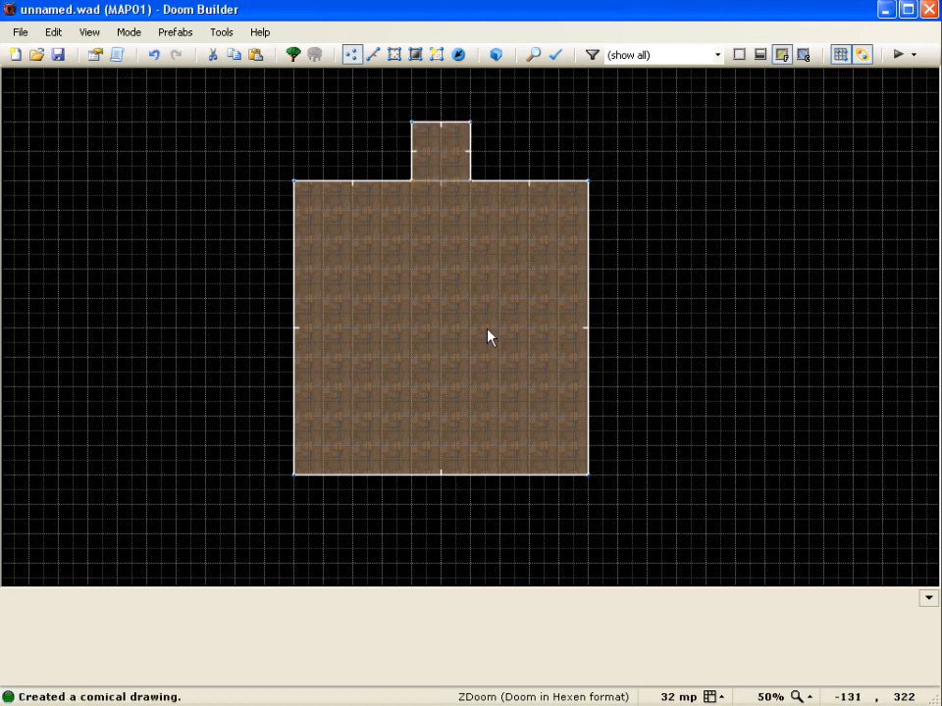
# Draw a 128 by 128 square sector inside the room, directly below the alcove and sharing its opening line
pyautogui.hotkey('ctrl', 'd')
pyautogui.click(411, 182)
pyautogui.click(471, 180)
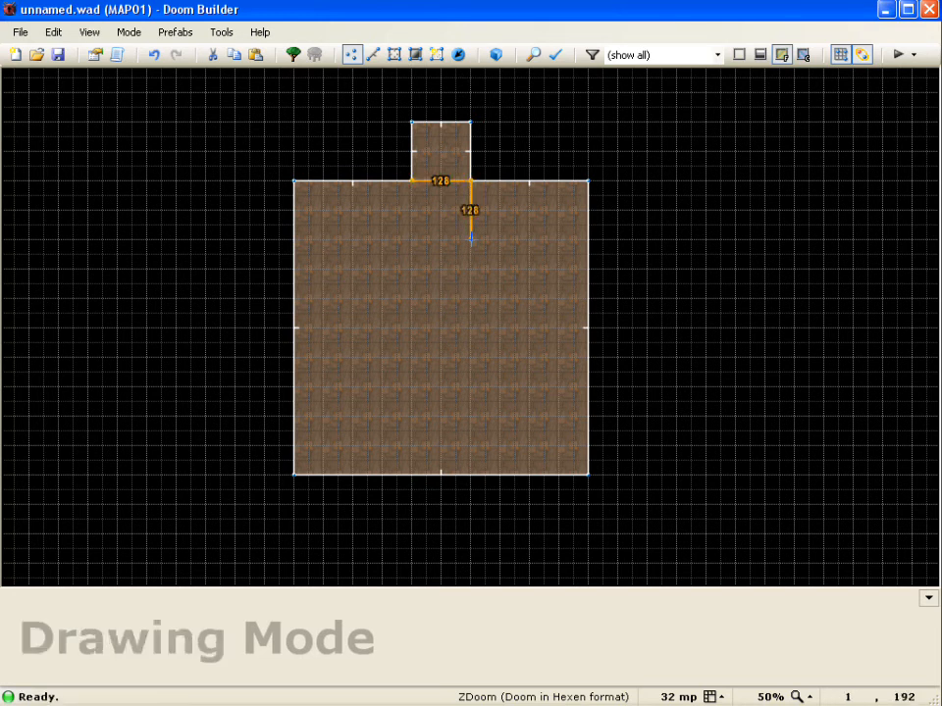
pyautogui.click(470, 239)
pyautogui.click(411, 239)
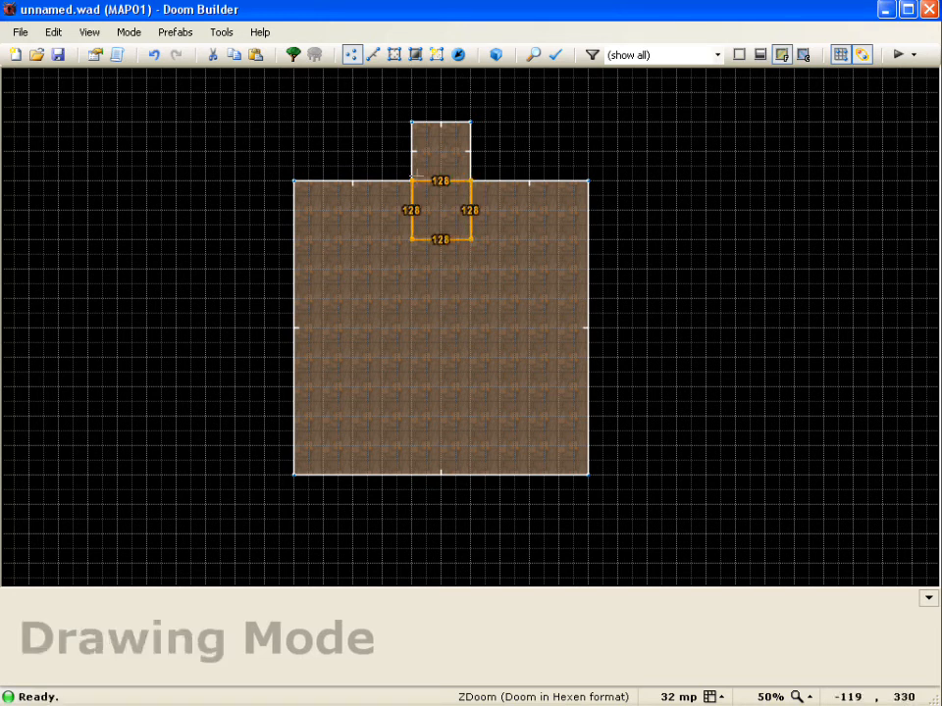
pyautogui.click(412, 180)
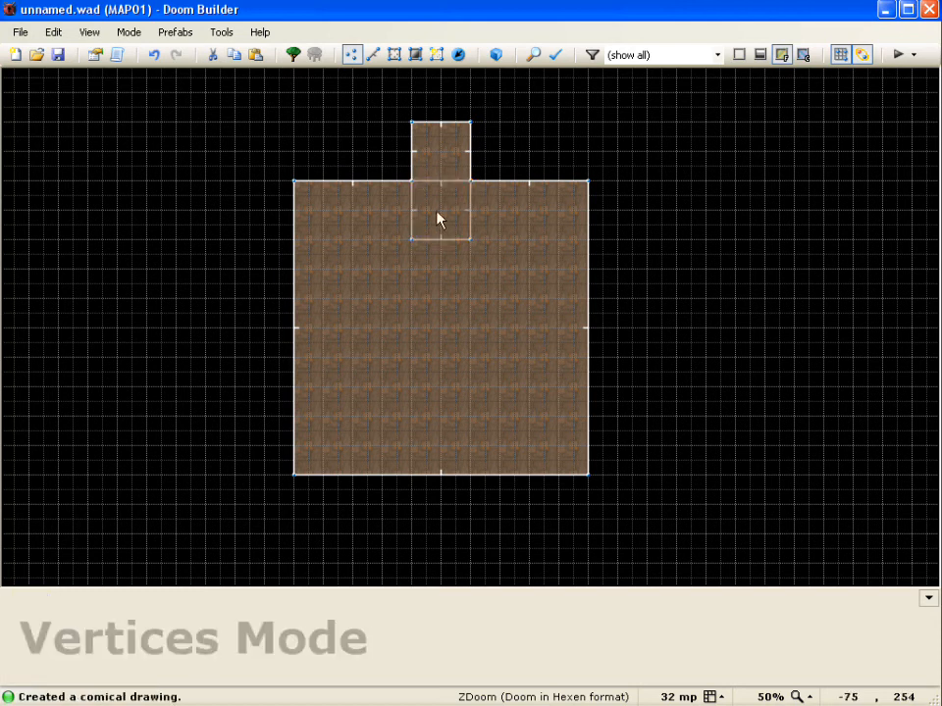
# Set the alcove sector's floor height to 32
pyautogui.press('s')
pyautogui.rightClick(445, 159)
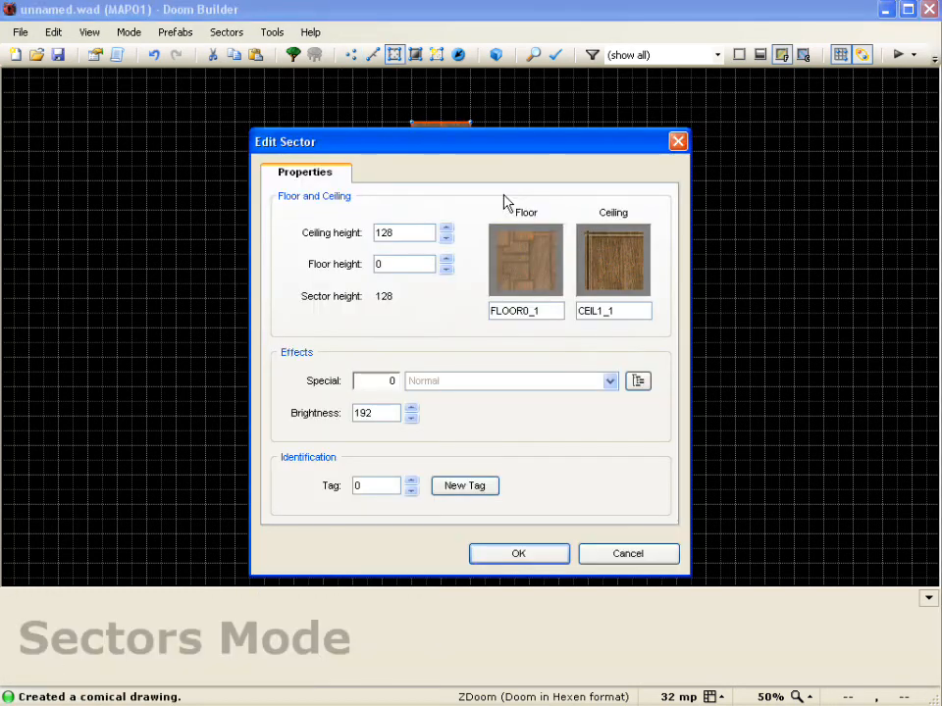
pyautogui.click(446, 261)
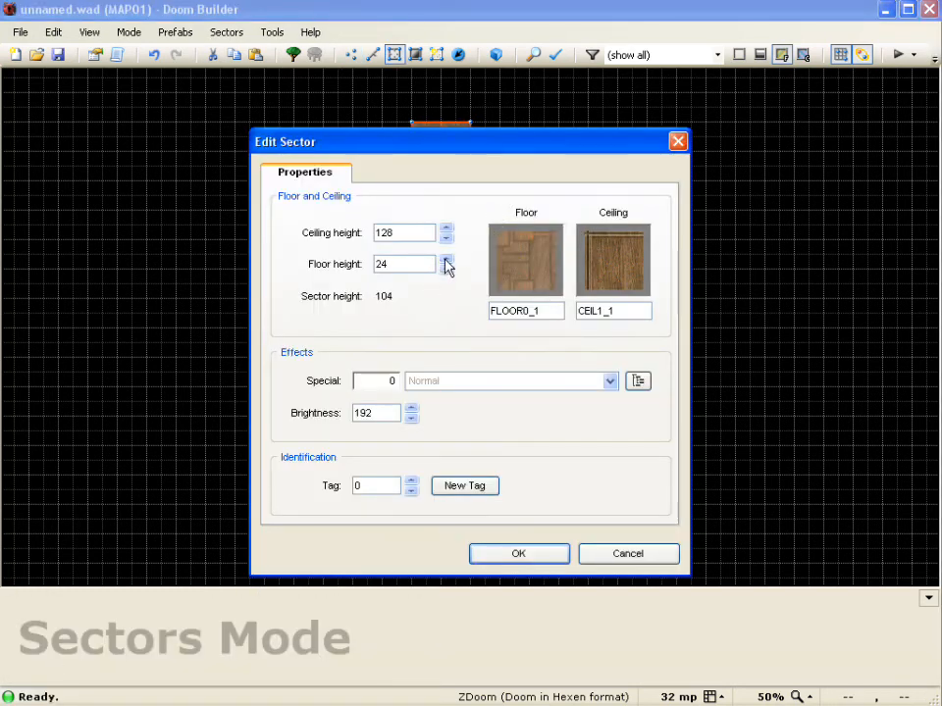
pyautogui.click(445, 263)
pyautogui.click(538, 557)
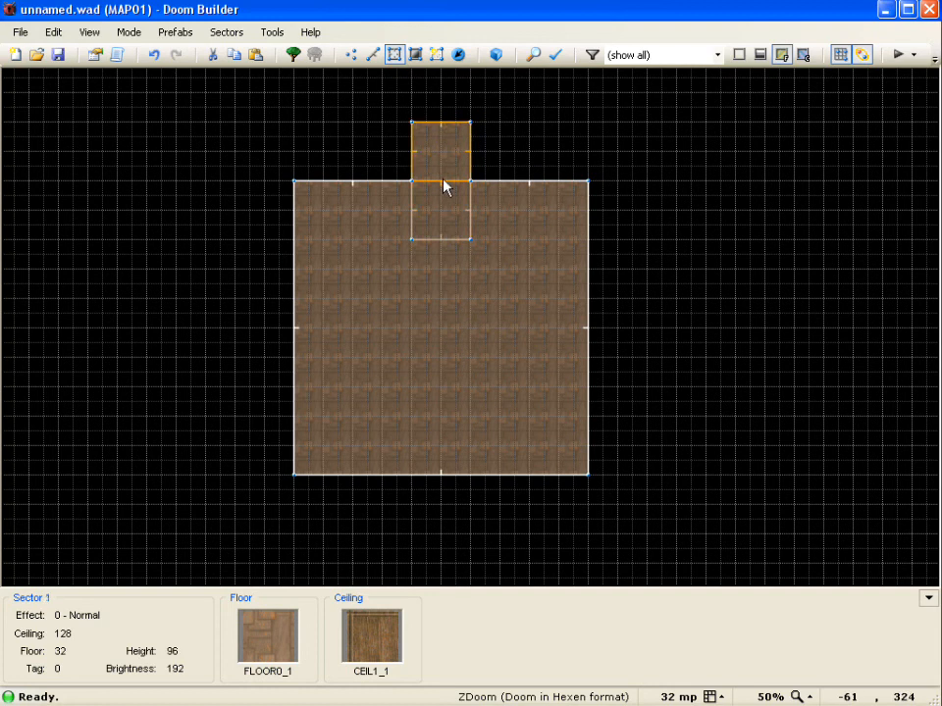
# Assign action 181 Plane Align (slope) to the line between the alcove and the inner square sector
pyautogui.press('l')
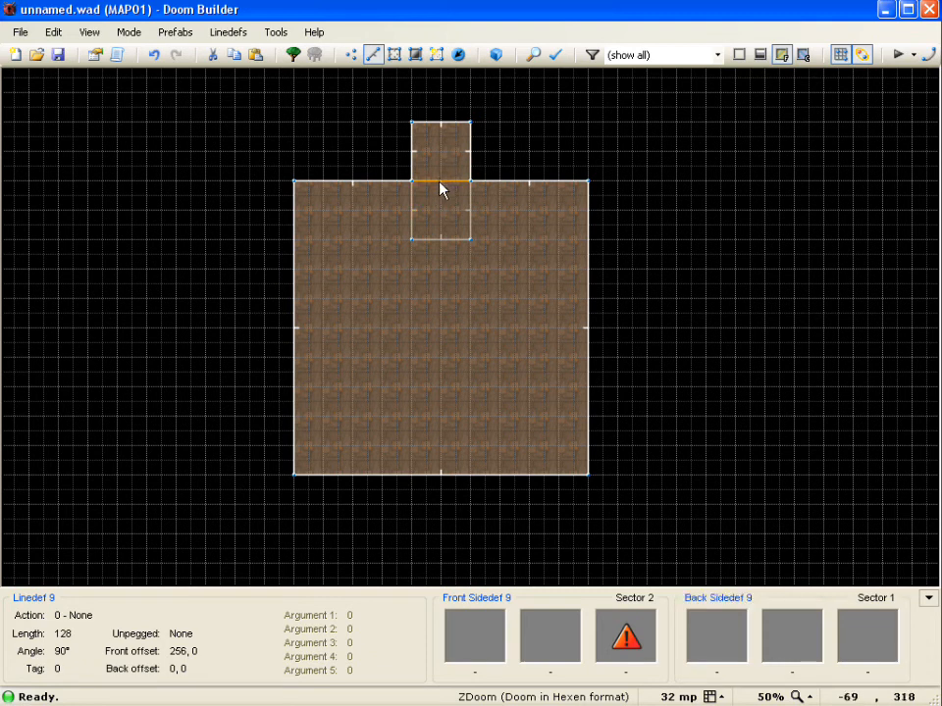
pyautogui.rightClick(440, 190)
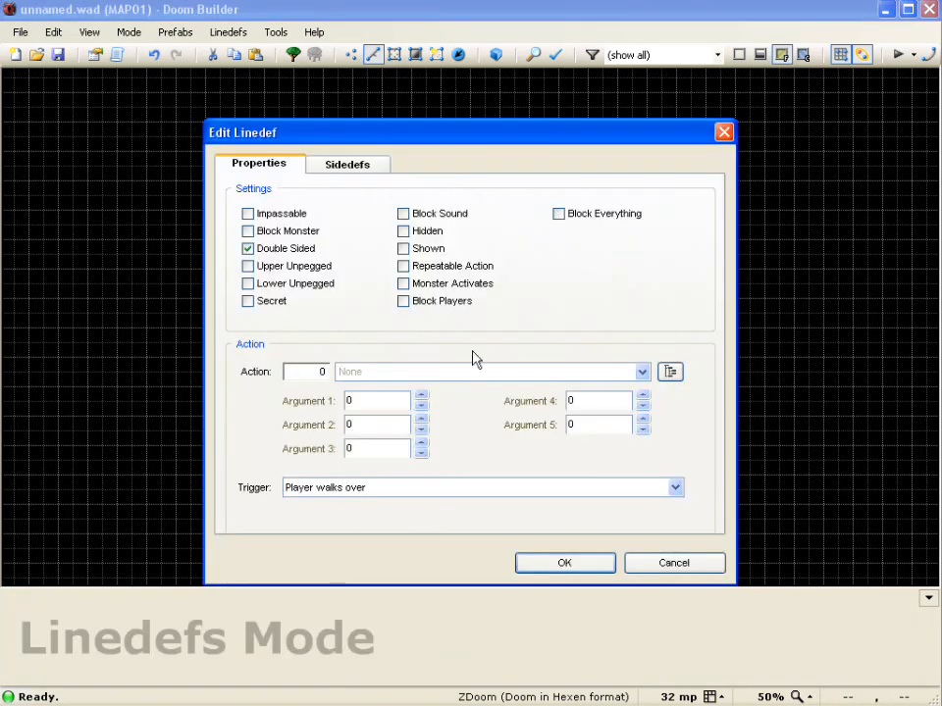
pyautogui.click(669, 373)
pyautogui.moveTo(638, 320); pyautogui.dragTo(605, 426)
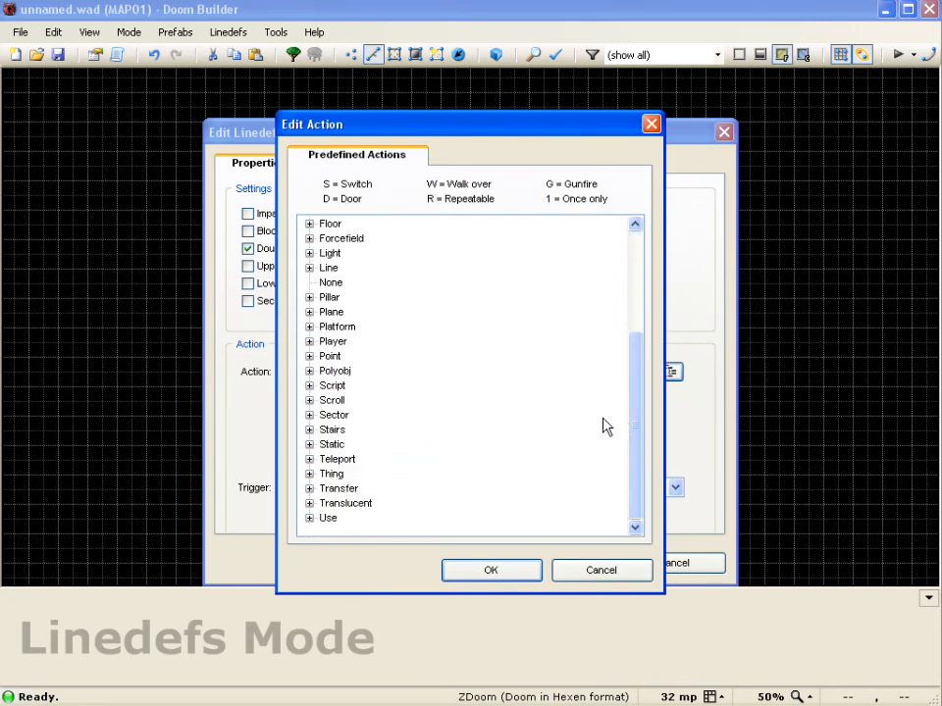
pyautogui.click(310, 312)
pyautogui.click(383, 328)
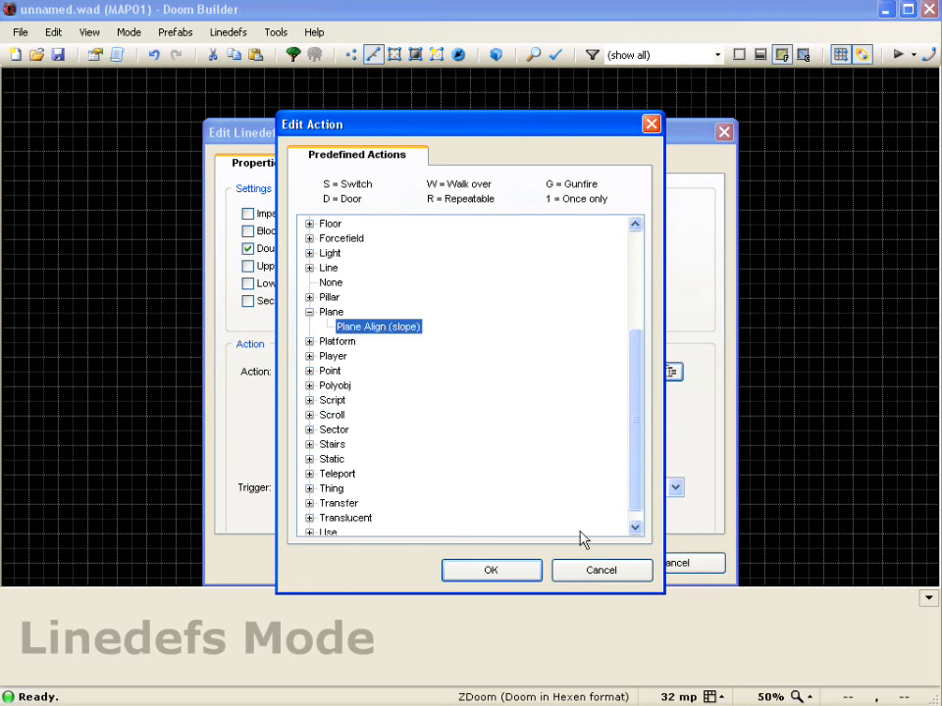
pyautogui.click(506, 570)
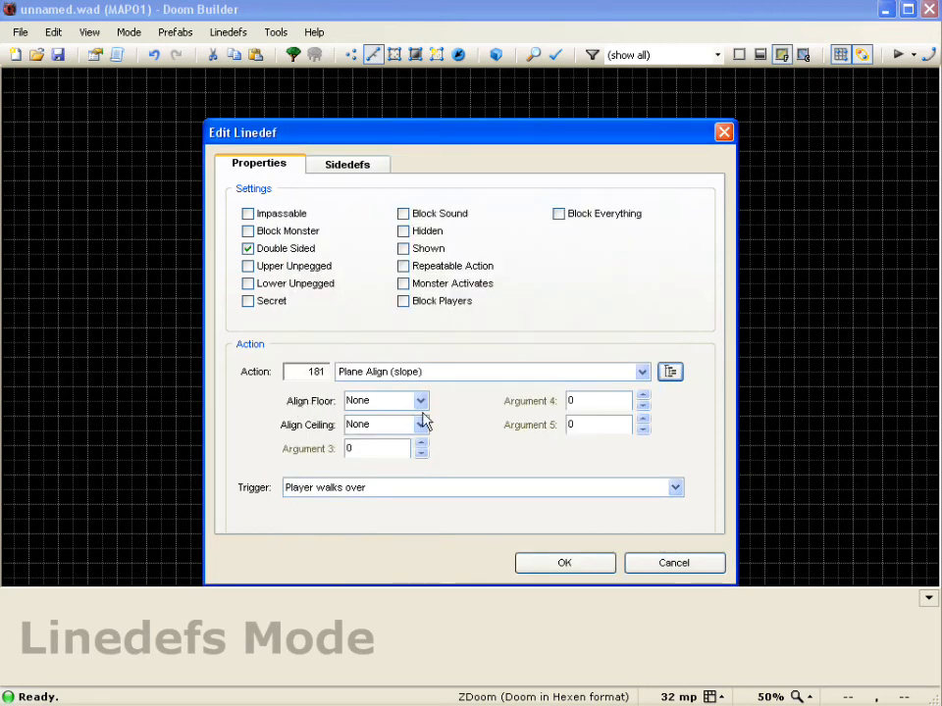
# Set the slope action's Align Floor option to Front and apply the linedef properties
pyautogui.click(424, 410)
pyautogui.click(414, 433)
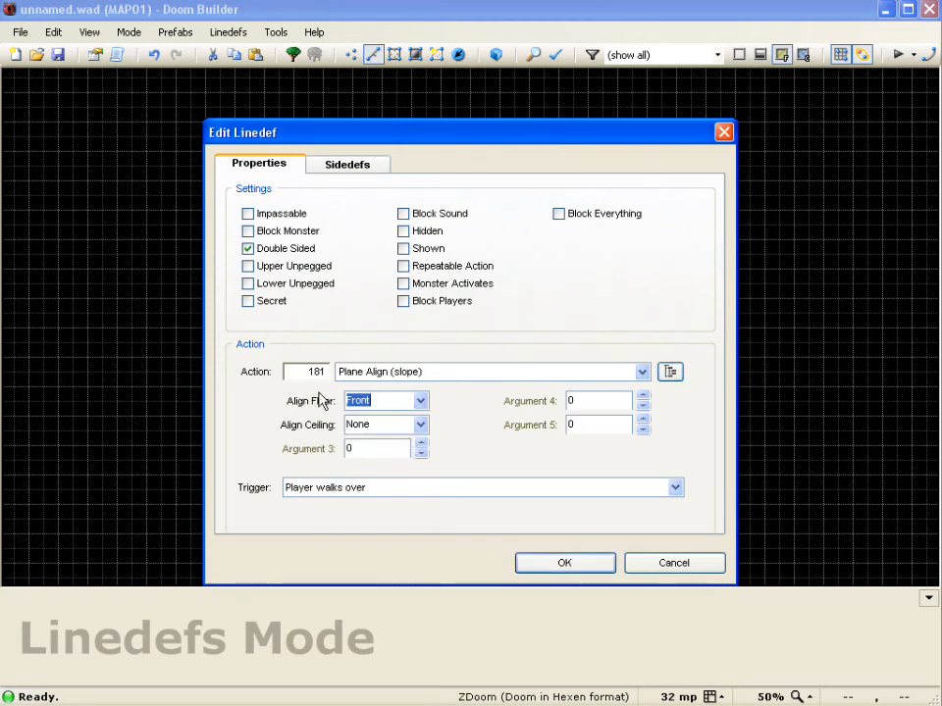
pyautogui.click(421, 410)
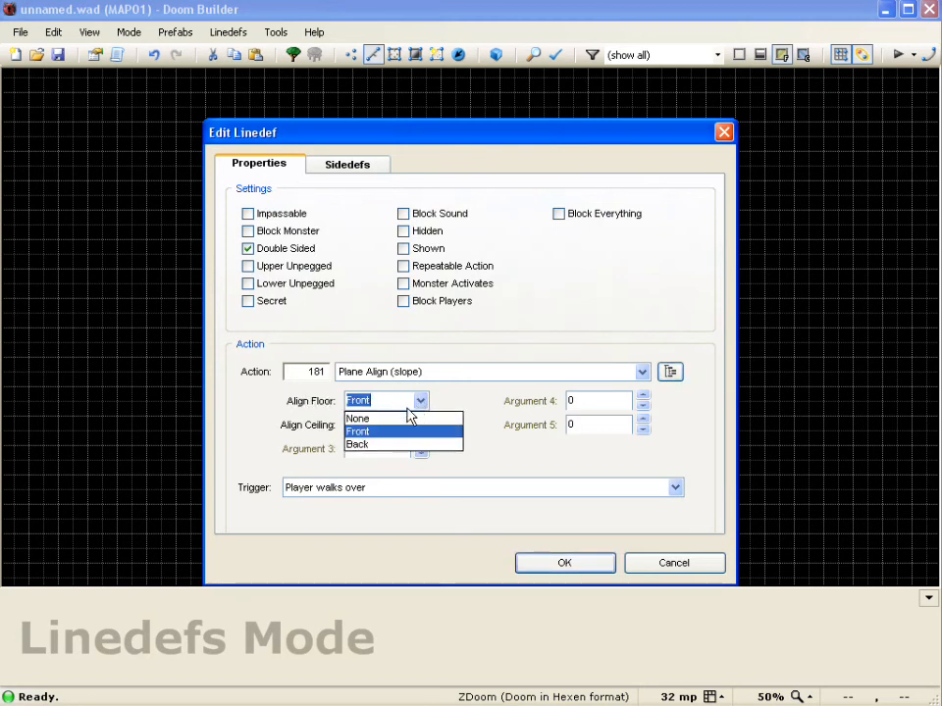
pyautogui.click(383, 433)
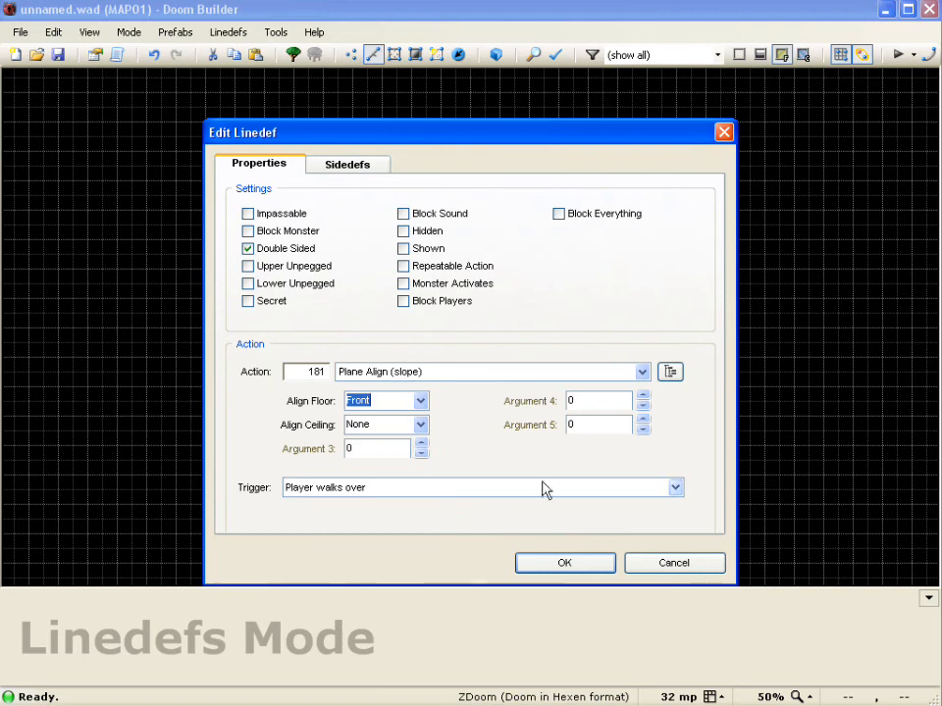
pyautogui.click(567, 566)
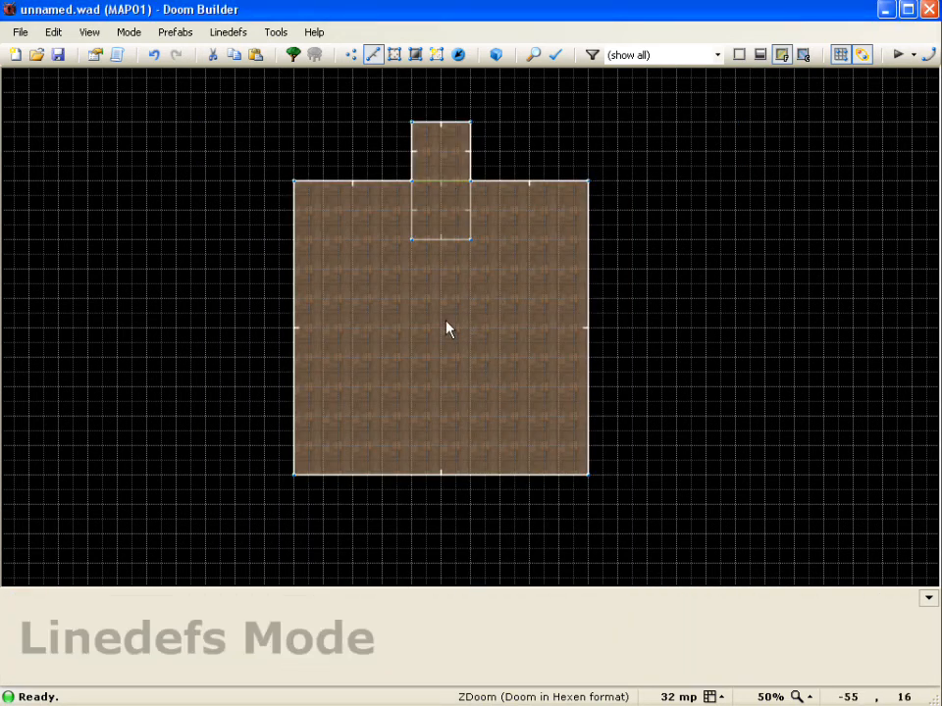
# Place the Visual Mode camera start mid-room and, in the 3D view, raise the inner square sector's floor height to 8
pyautogui.hotkey('ctrl', 'w')
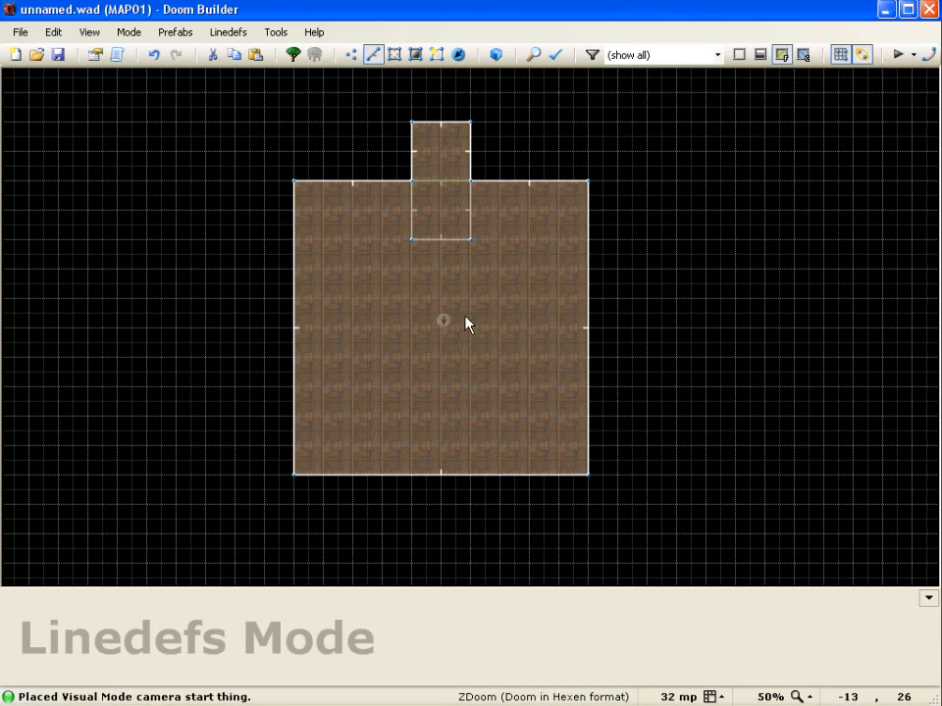
pyautogui.press('w')
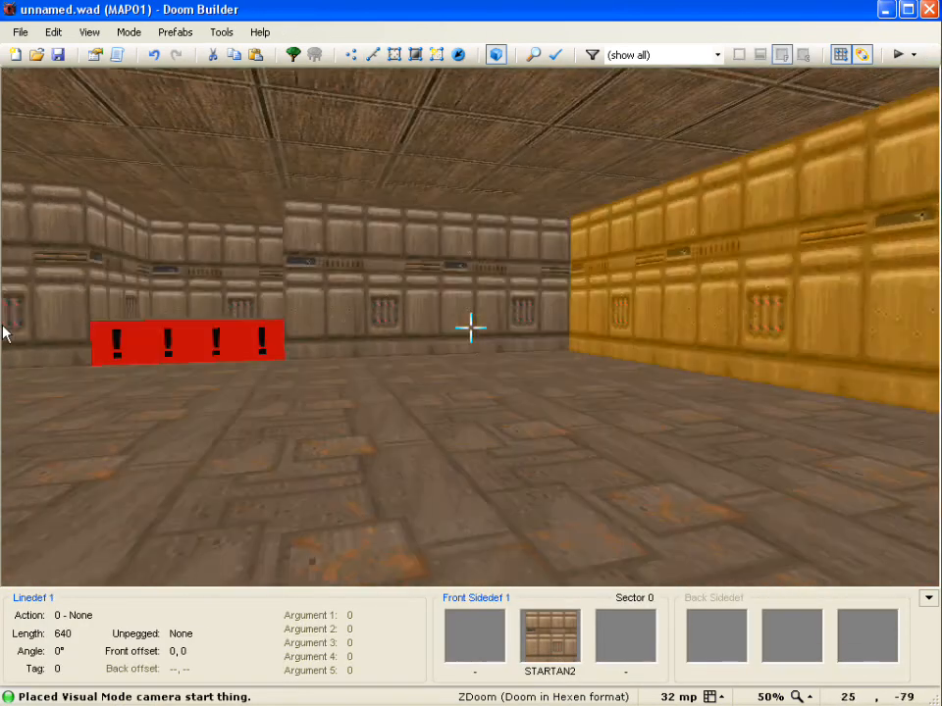
pyautogui.press('e')
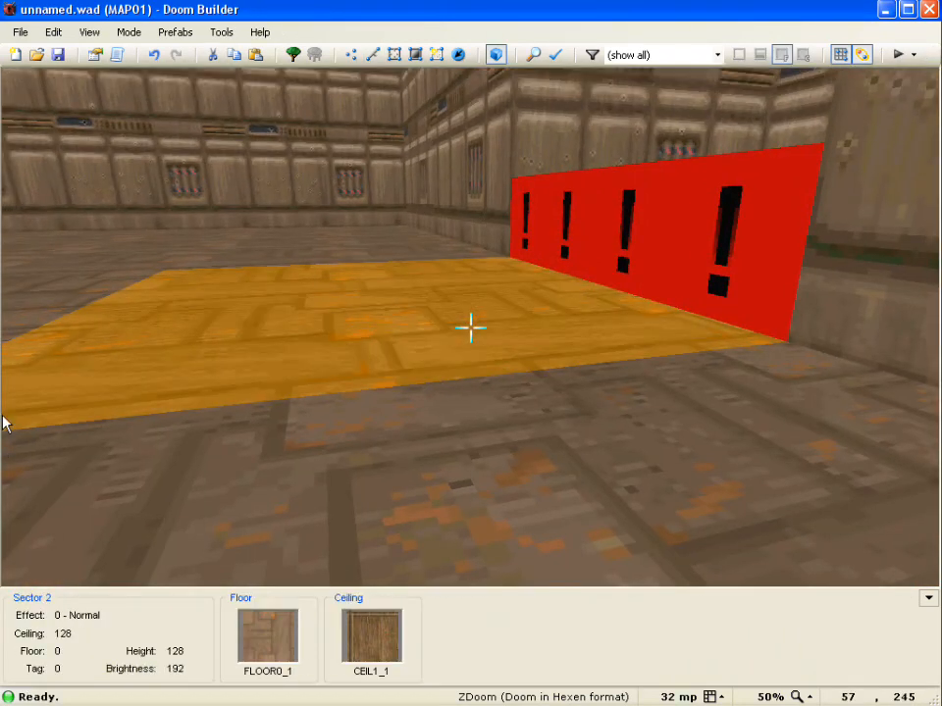
pyautogui.press('g')
pyautogui.scroll(1, 5, 430)
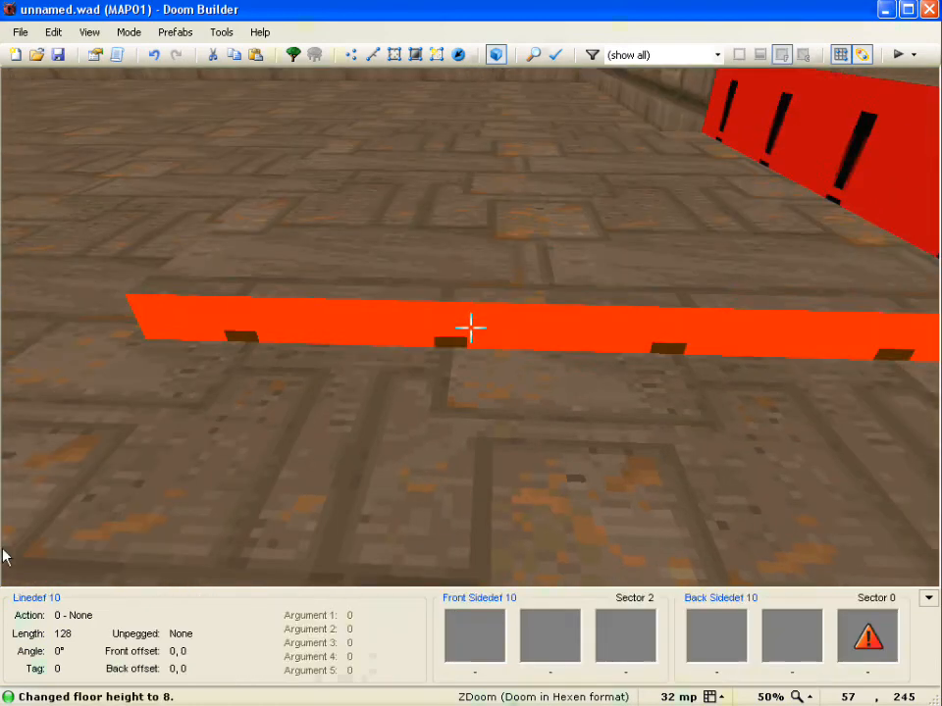
# Apply the SHAWN2 texture to the back lower part of the raised square's two side linedefs
pyautogui.press('d')
pyautogui.press('s')
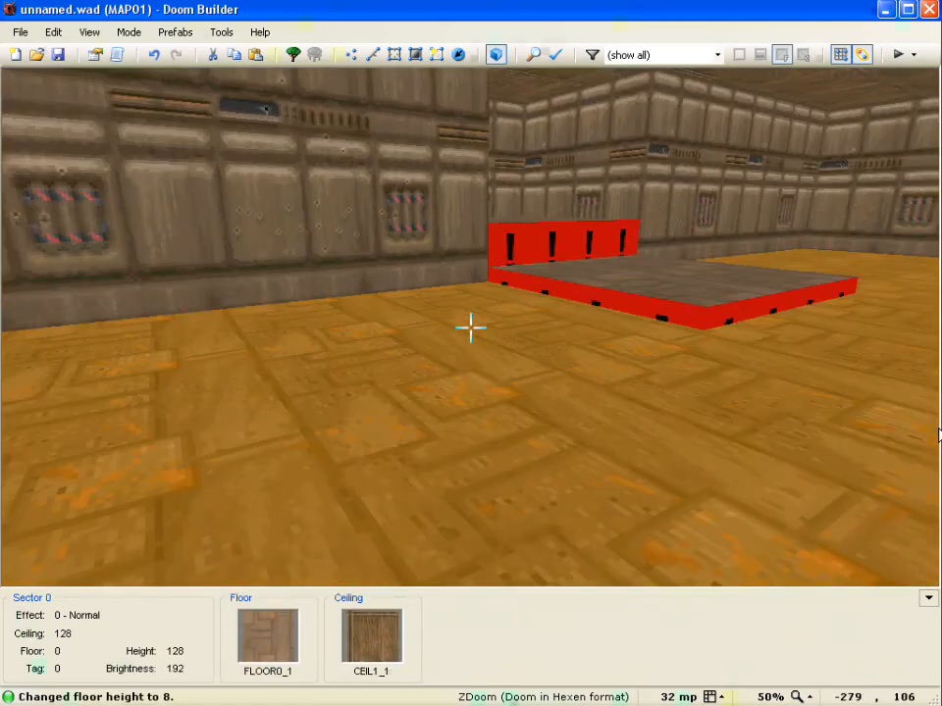
pyautogui.press('w')
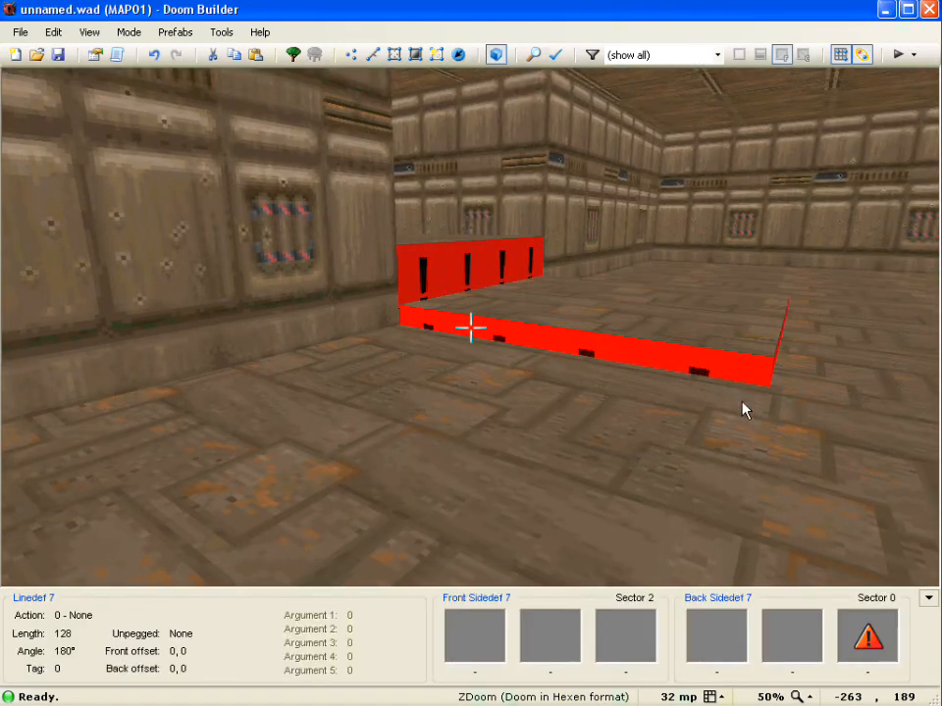
pyautogui.rightClick(465, 330)
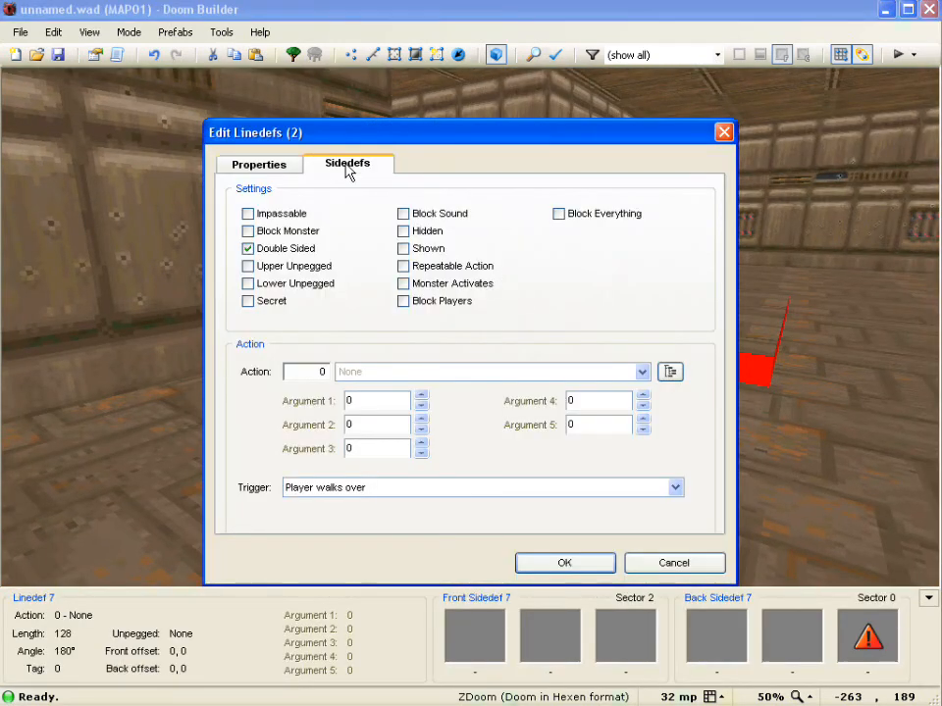
pyautogui.click(349, 164)
pyautogui.click(675, 436)
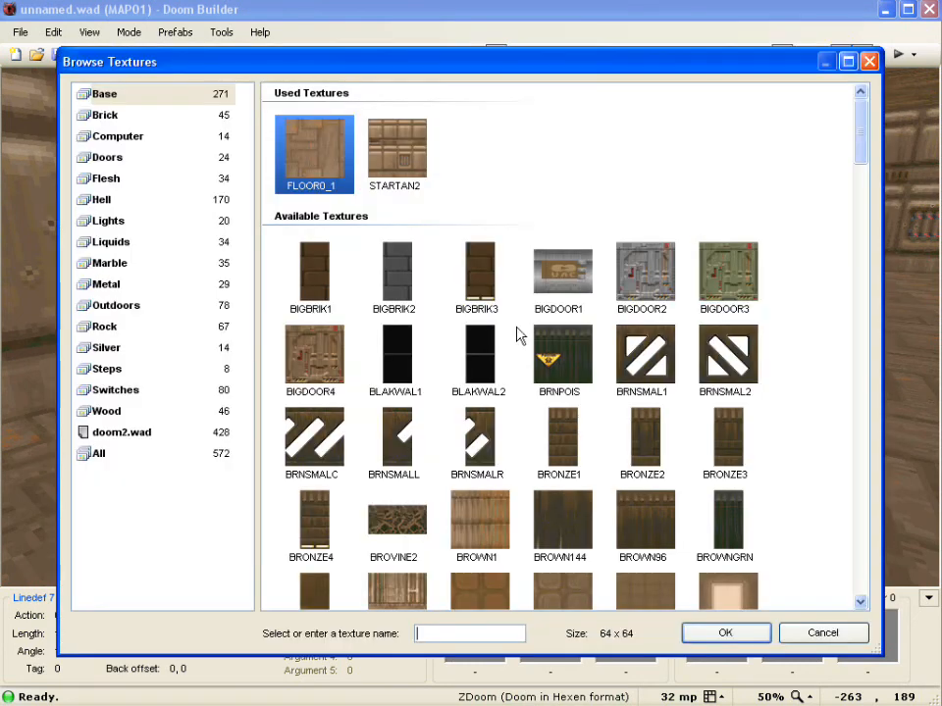
pyautogui.write('SHAWN2')
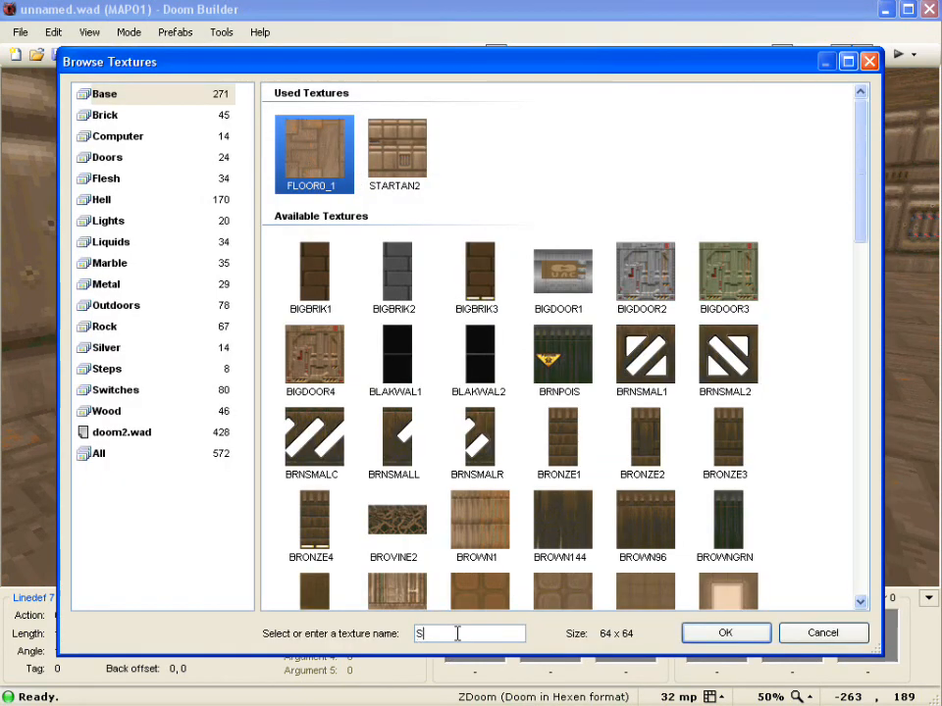
pyautogui.click(738, 637)
pyautogui.click(569, 564)
# Change the raised square sector's floor texture to STEP2 and apply the sector properties
pyautogui.press('f')
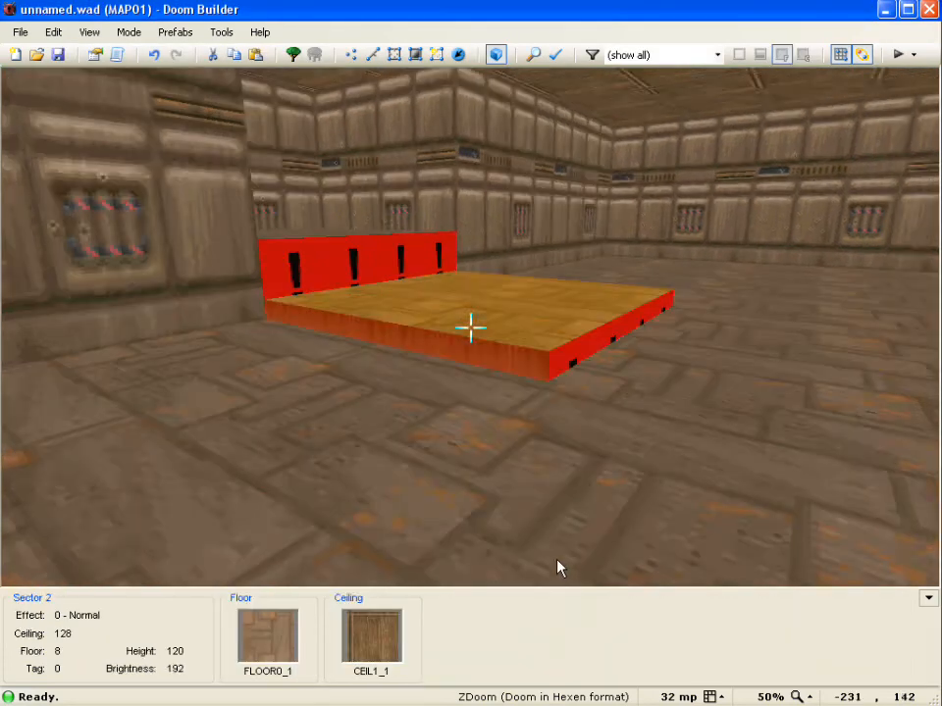
pyautogui.press('f')
pyautogui.press('e')
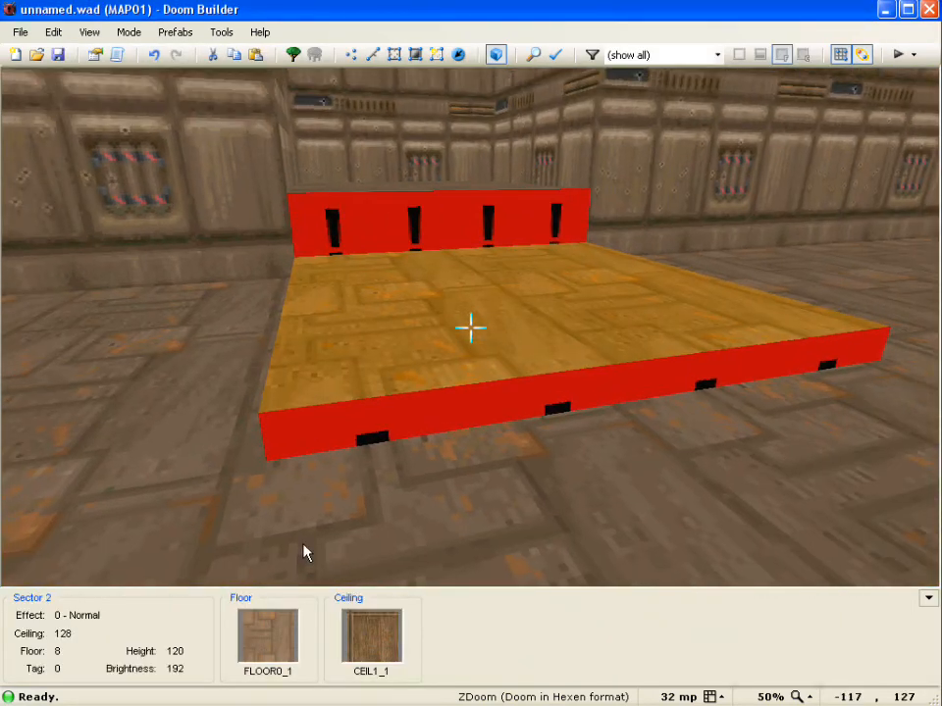
pyautogui.rightClick(471, 327)
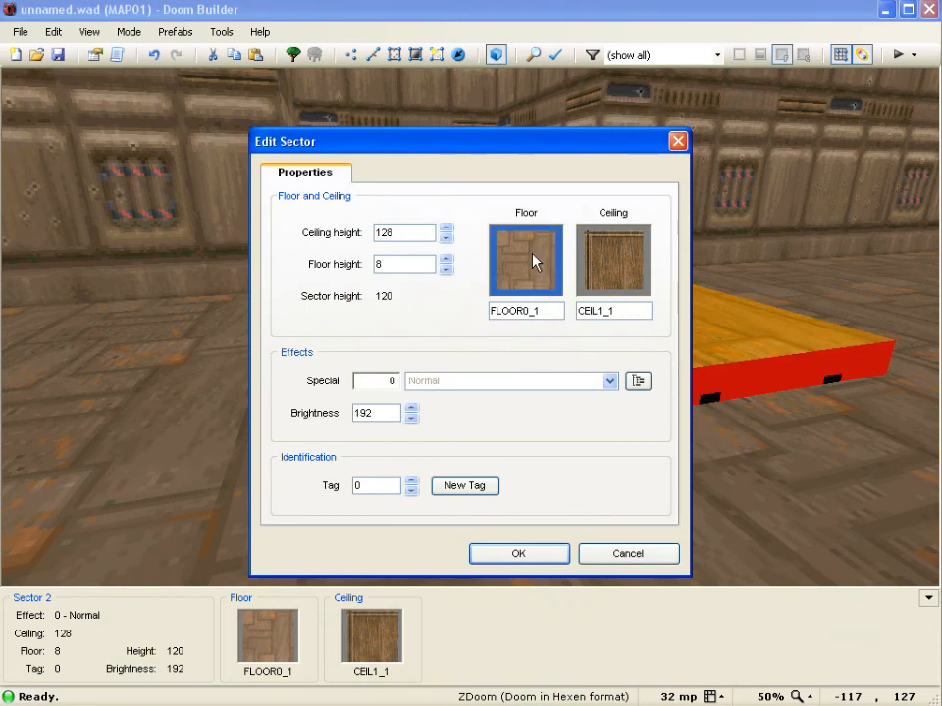
pyautogui.click(532, 260)
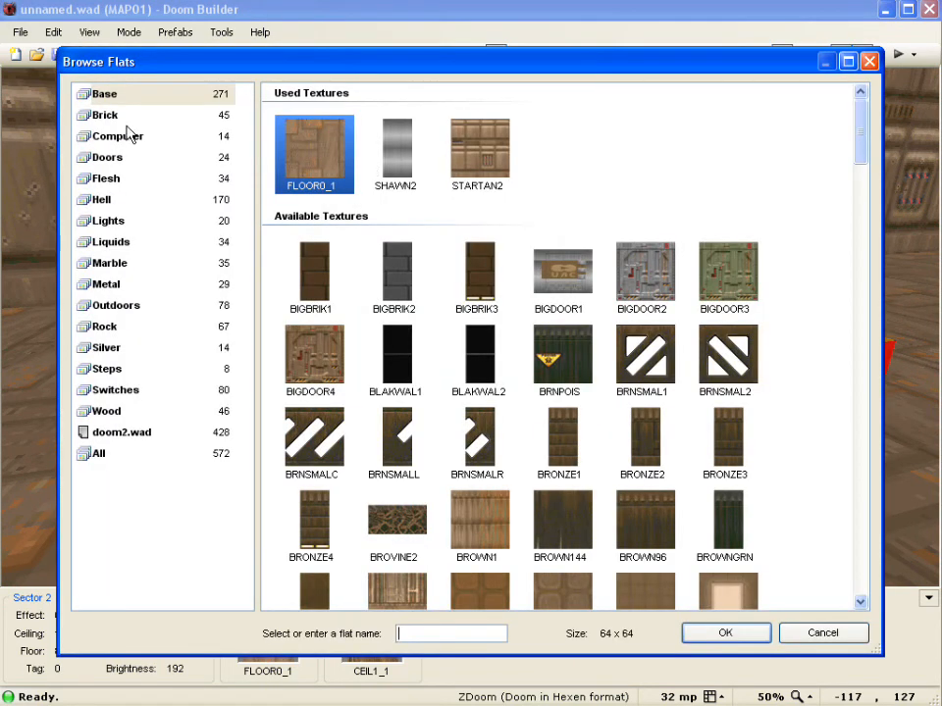
pyautogui.moveTo(876, 141); pyautogui.dragTo(843, 408)
pyautogui.click(435, 631)
pyautogui.write('STE')
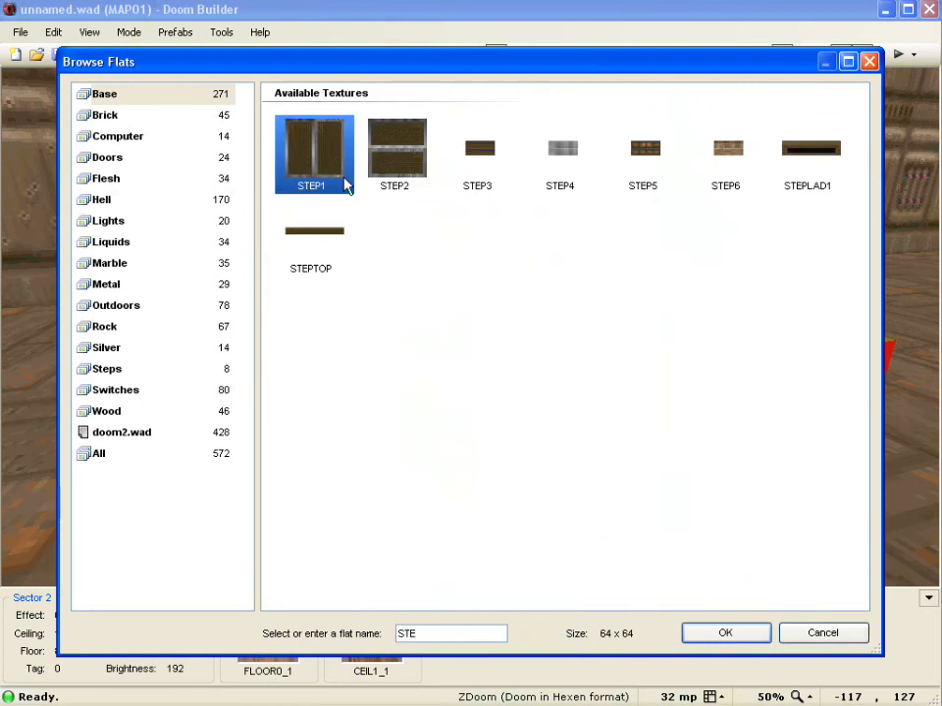
pyautogui.click(393, 150)
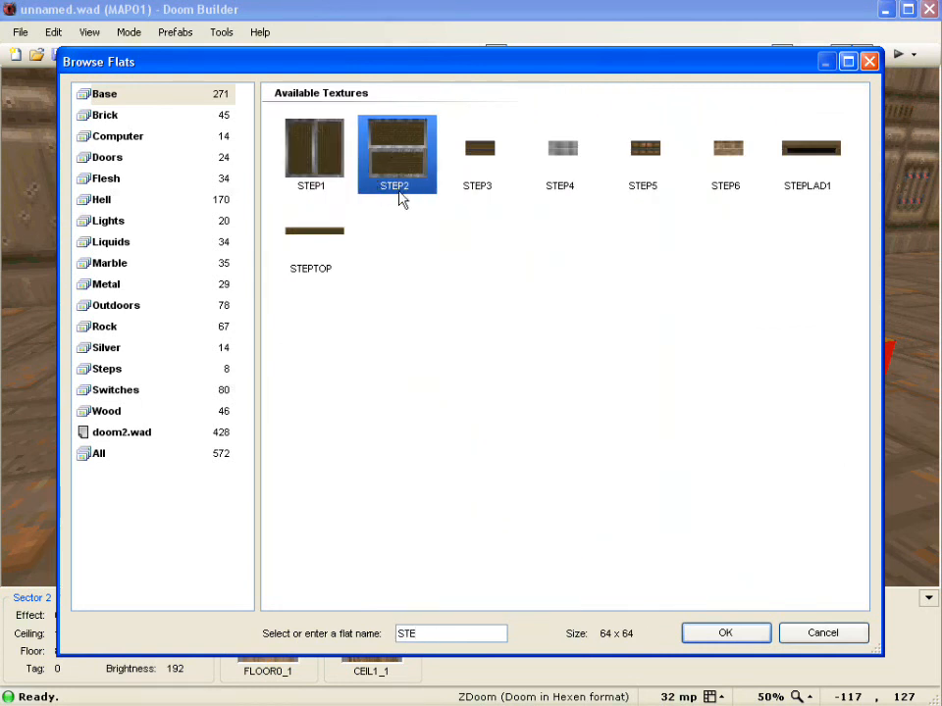
pyautogui.click(756, 634)
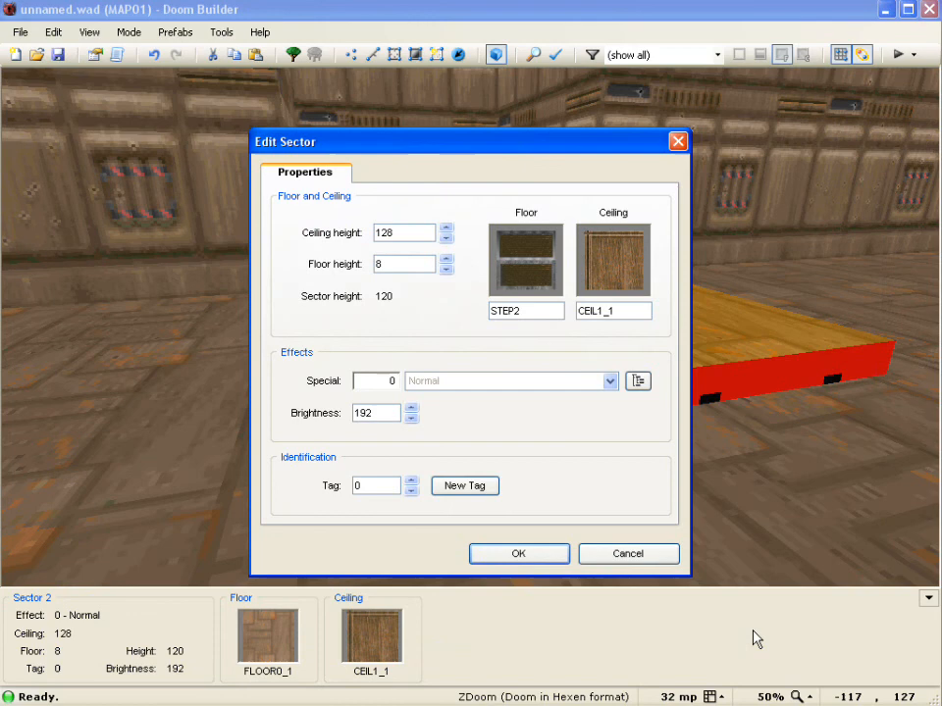
pyautogui.click(520, 554)
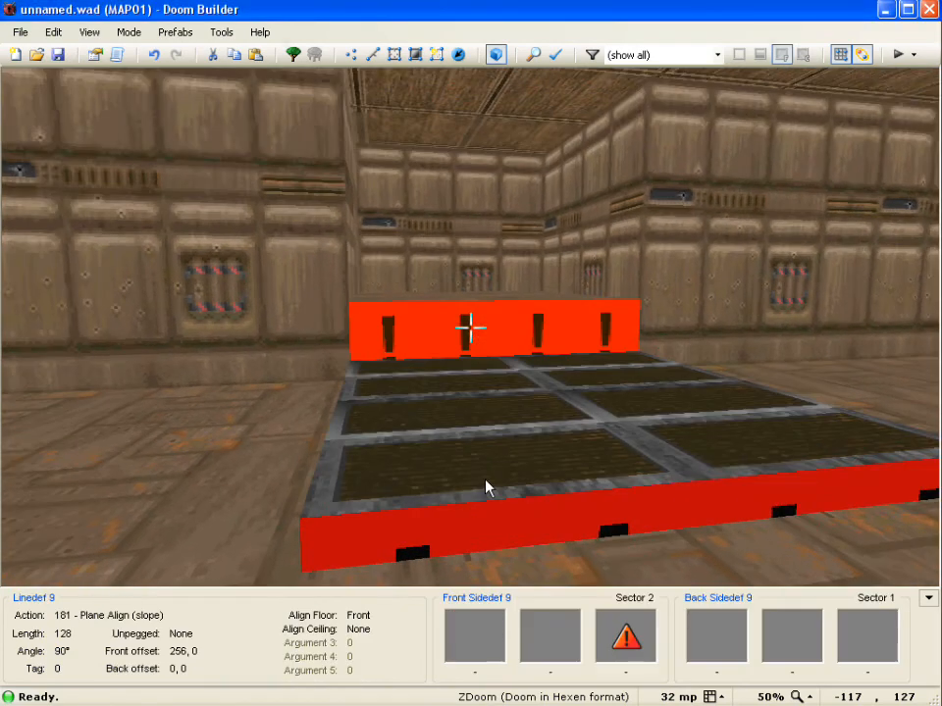
# Lower the STEP2 square sector's floor height to 0 in the 3D view, and return to the 2D map
pyautogui.press('f')
pyautogui.press('s')
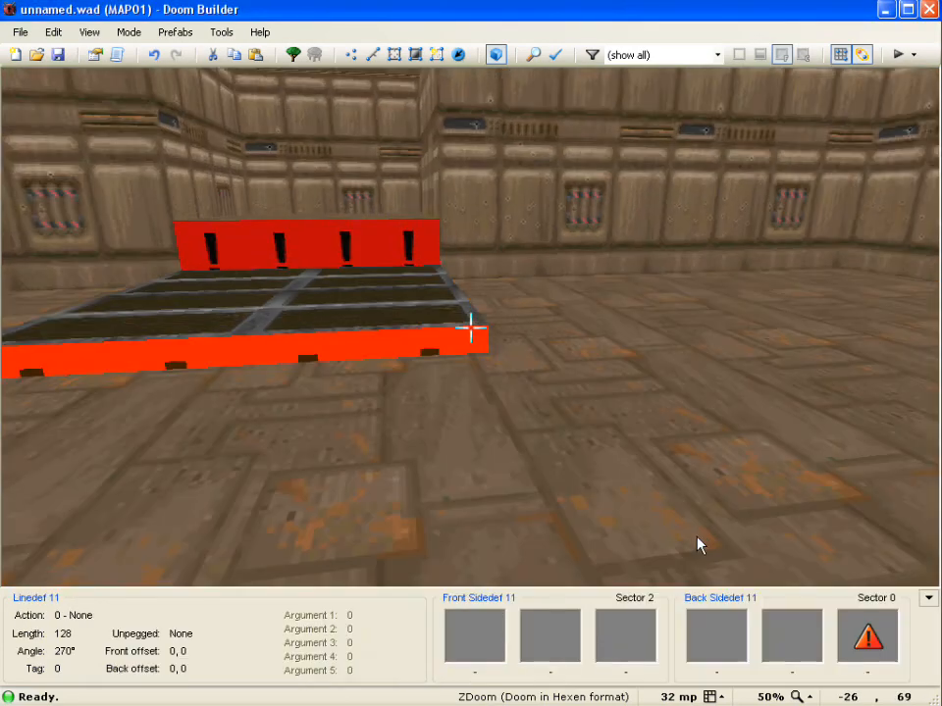
pyautogui.press('e')
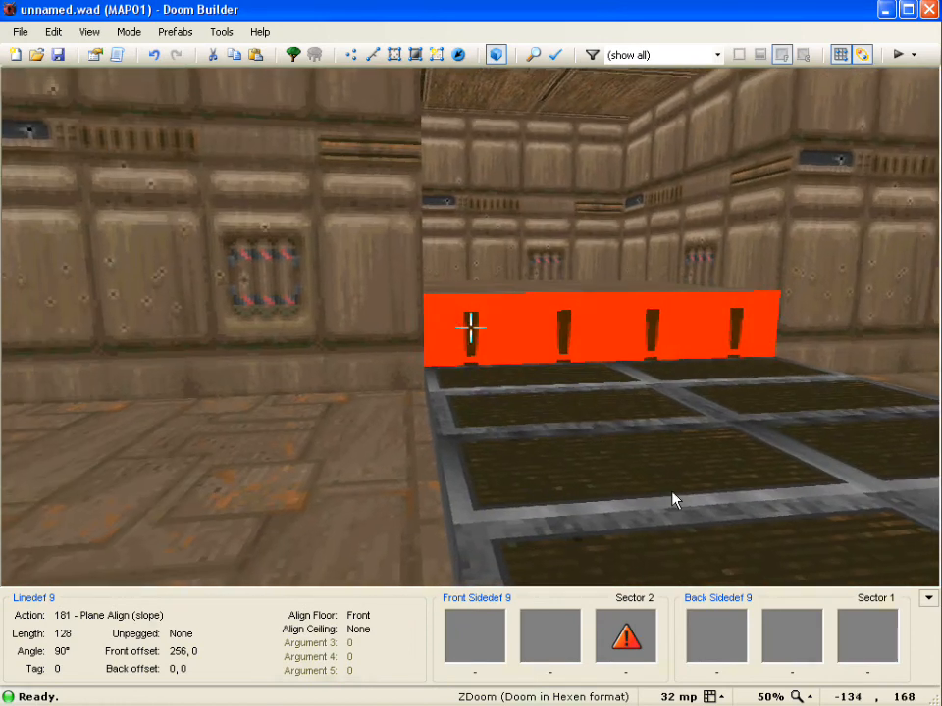
pyautogui.press('d')
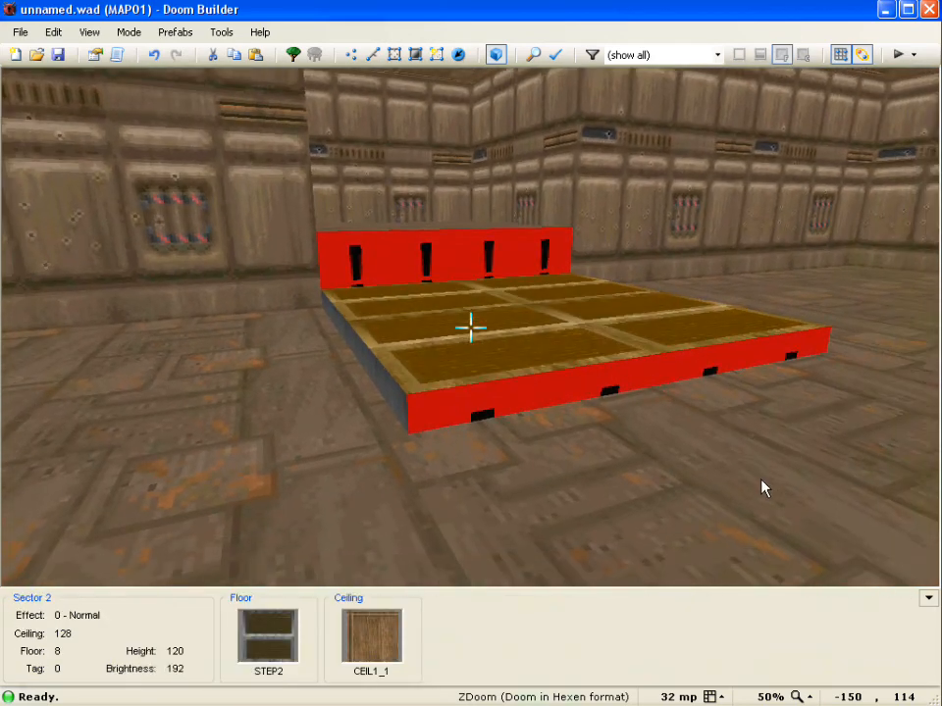
pyautogui.press('s')
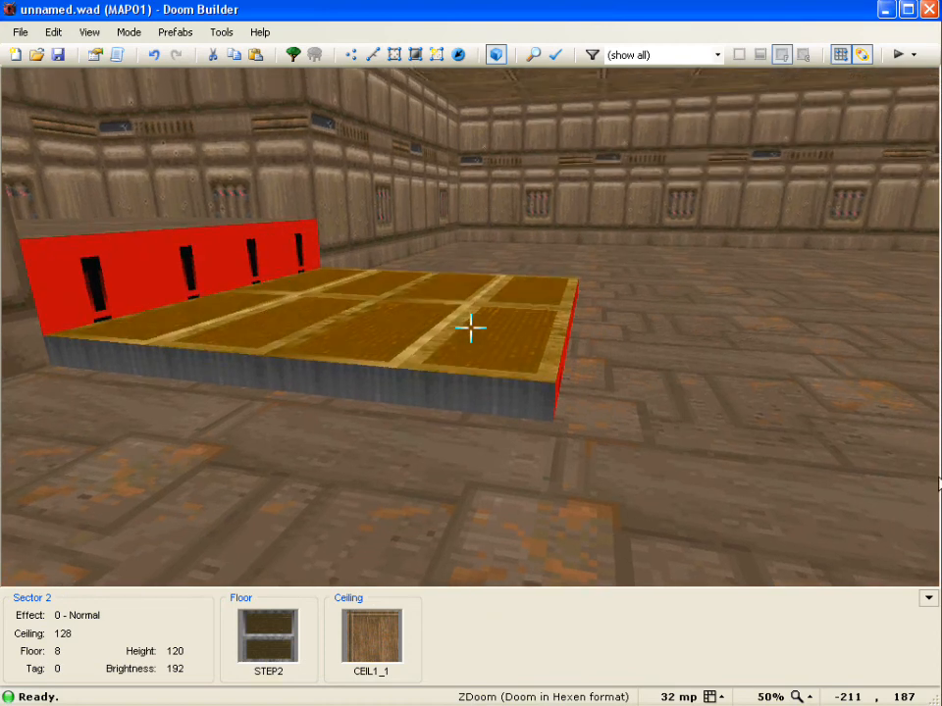
pyautogui.scroll(-1, 939, 484)
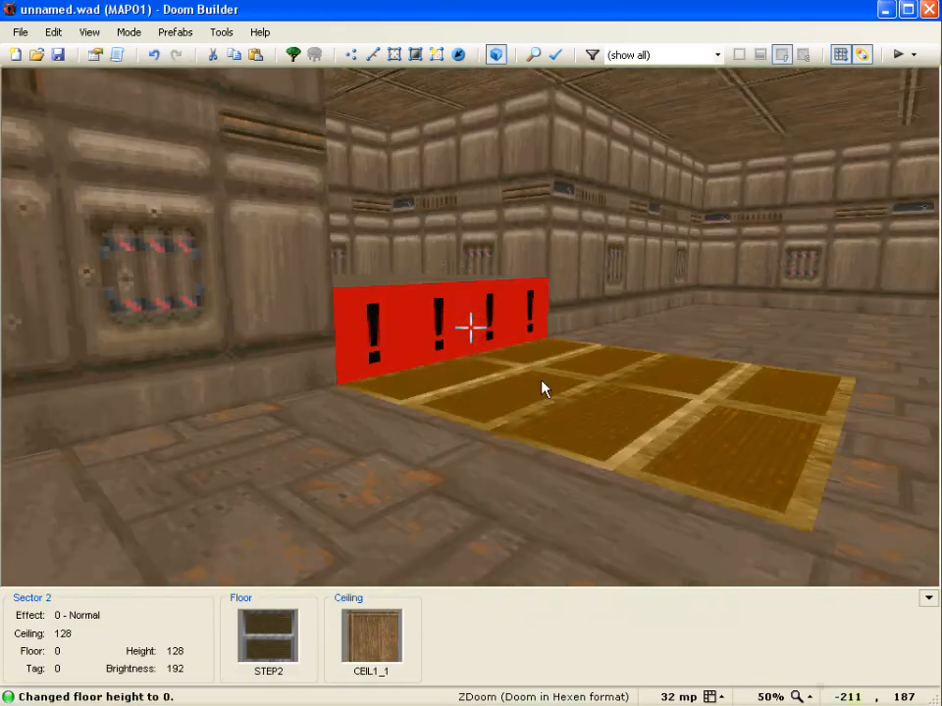
pyautogui.press('f')
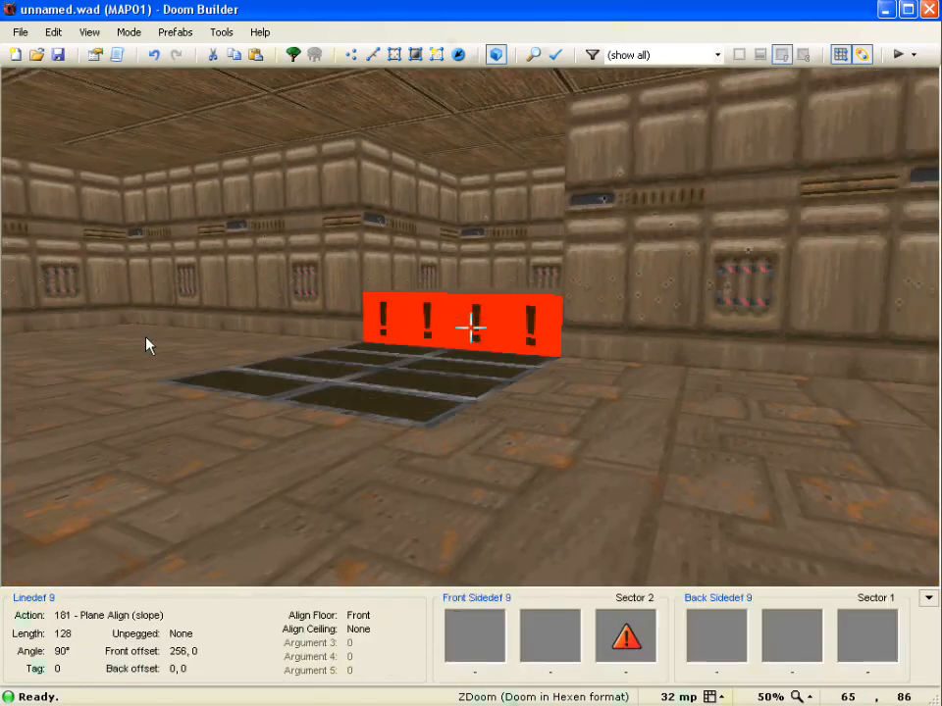
pyautogui.press('s')
pyautogui.press('d')
pyautogui.press('w')
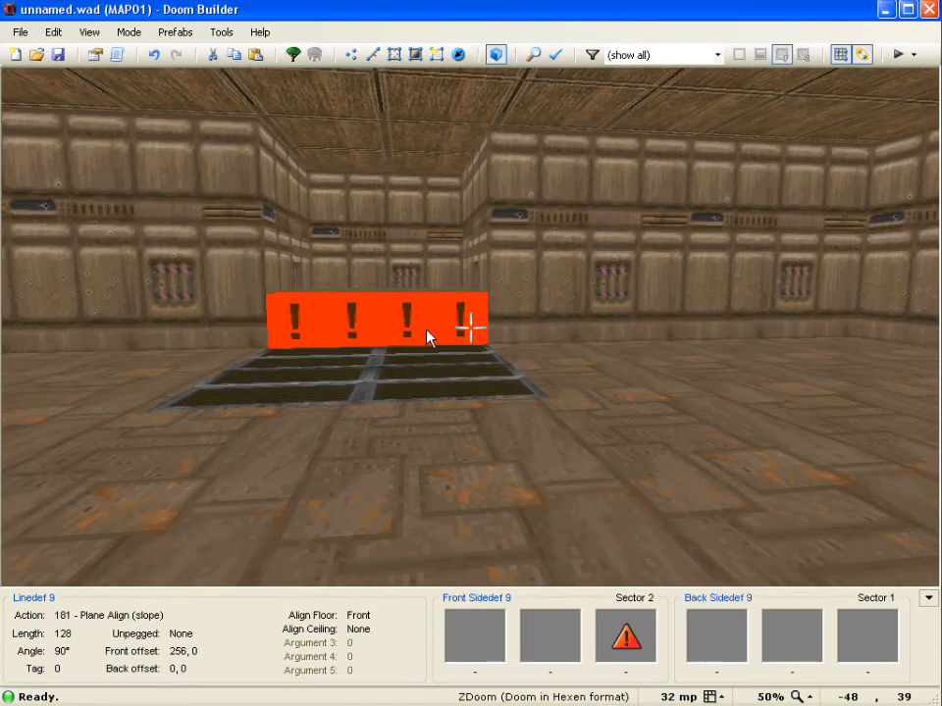
pyautogui.press('q')
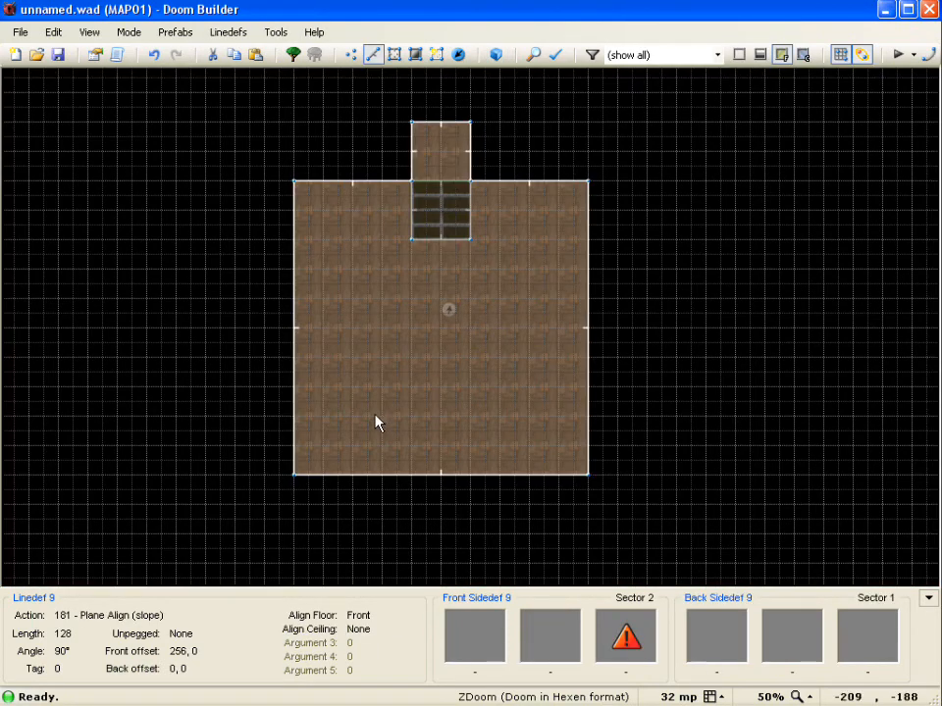
# Place a Player 1 start at angle 45 near the southwest corner of the main room
pyautogui.press('t')
pyautogui.rightClick(329, 437)
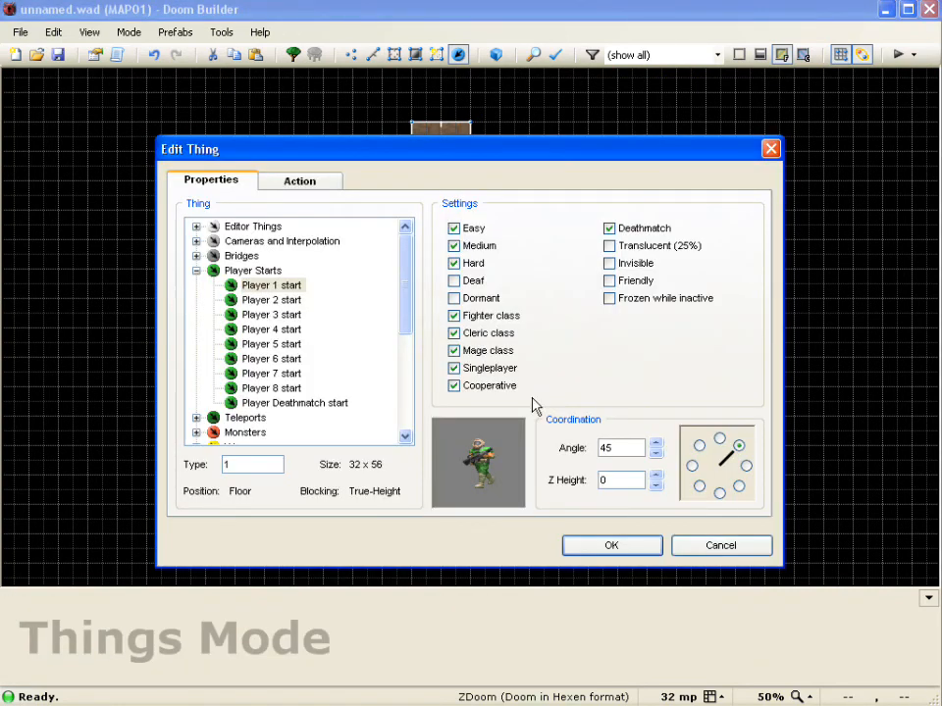
pyautogui.click(622, 548)
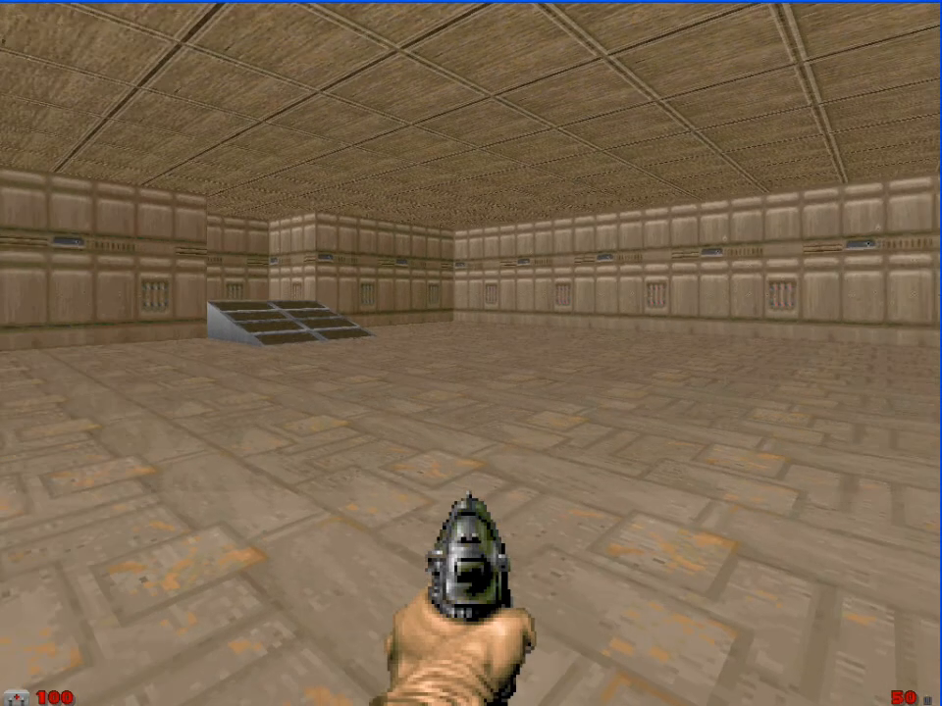
# Test the map in the game and walk around the sloped ramp and alcove to examine them from several sides
pyautogui.press('w')
pyautogui.press('w')
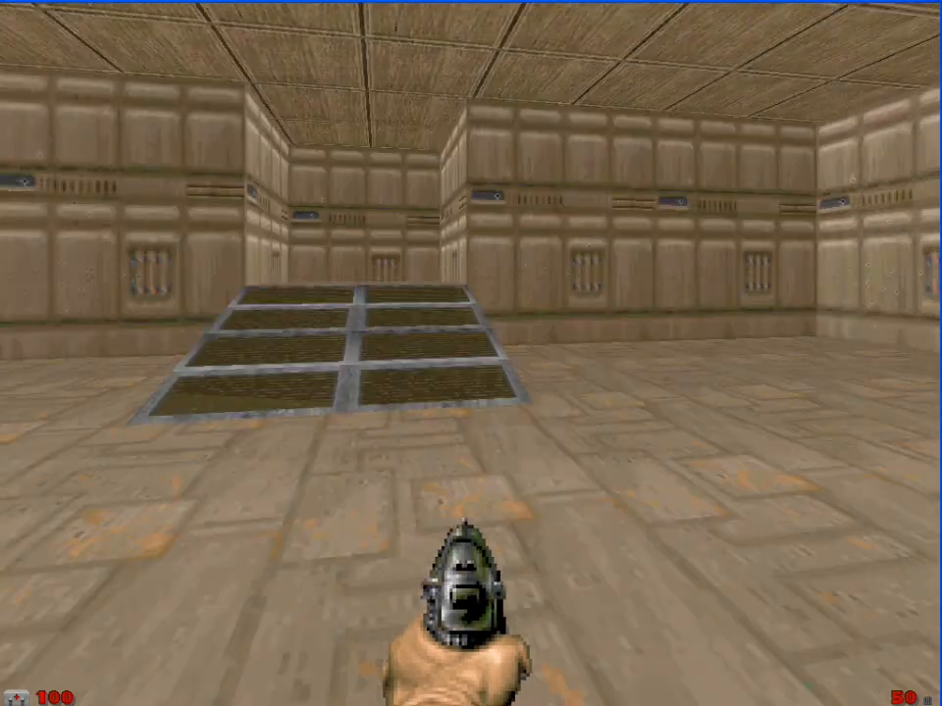
pyautogui.press('w')
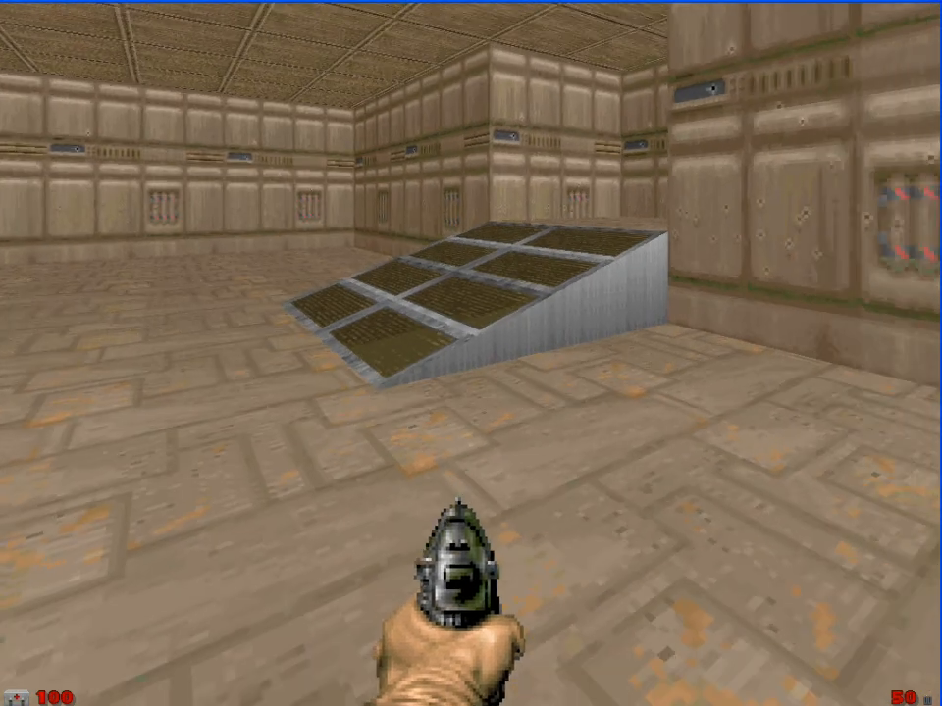
pyautogui.press('w')
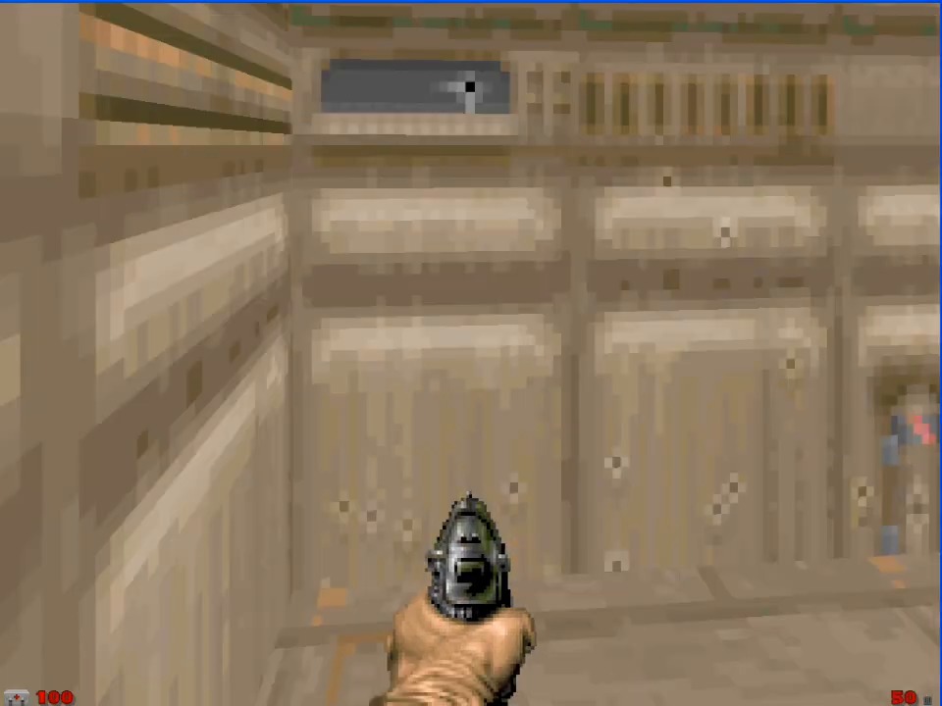
pyautogui.press('w')
pyautogui.press('w')
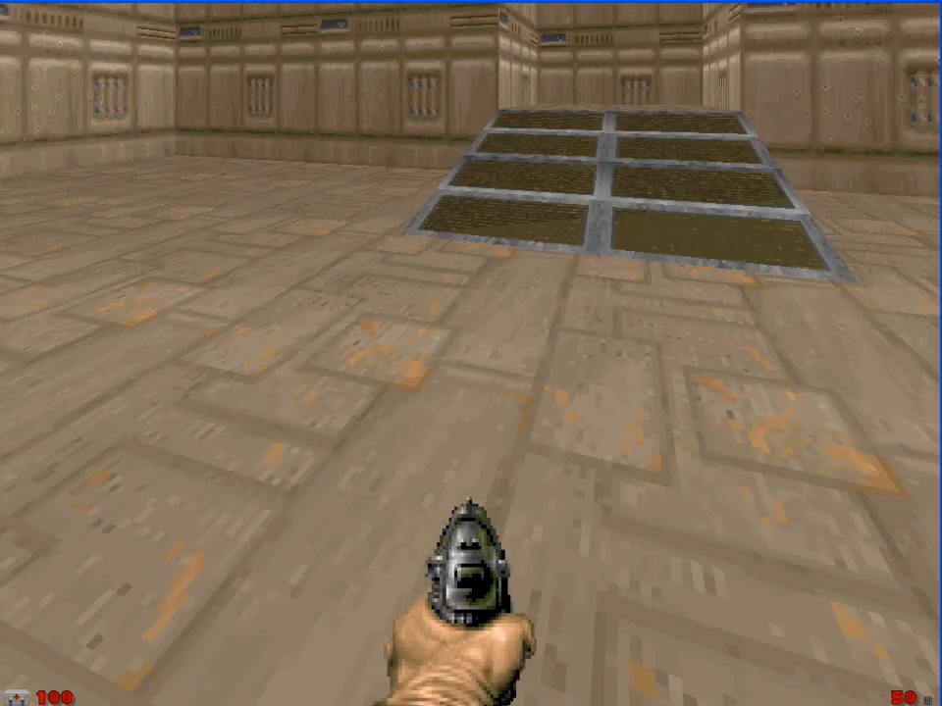
pyautogui.press('s')
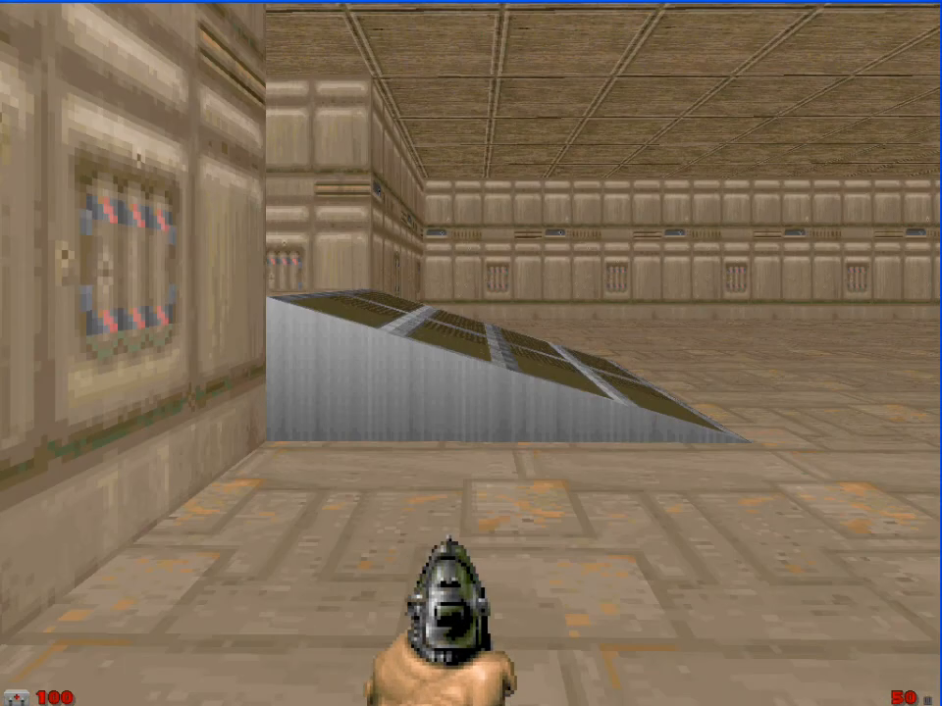
pyautogui.press('d')
pyautogui.press('d')
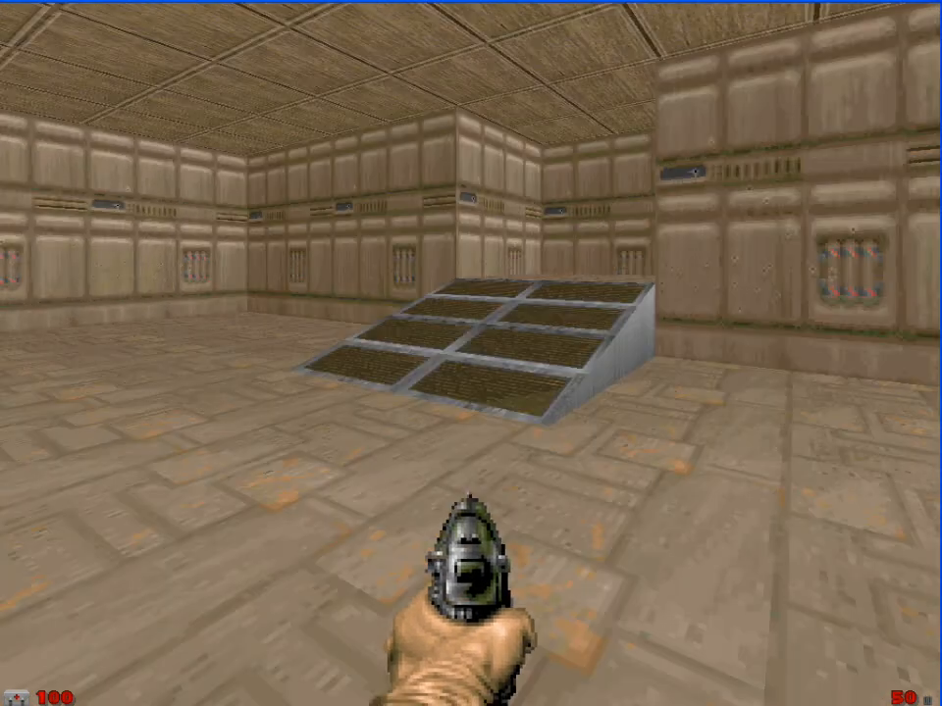
pyautogui.press('w')
pyautogui.press('s')
pyautogui.press('d')
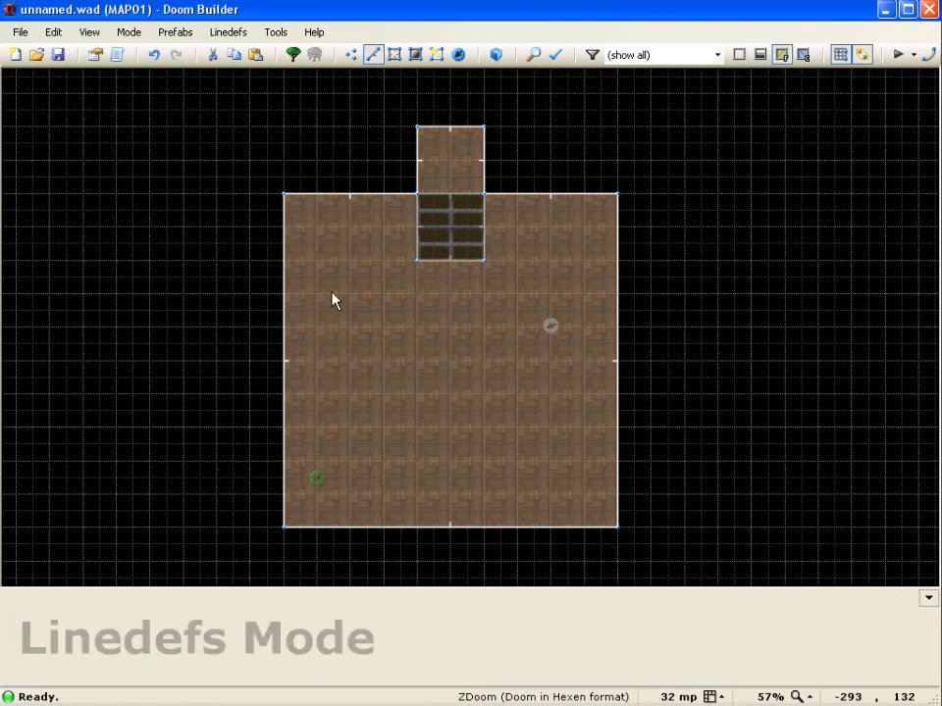
# Split the main room with a 640-unit horizontal line from the west wall to the east wall, just south of the ramp
pyautogui.press('d')
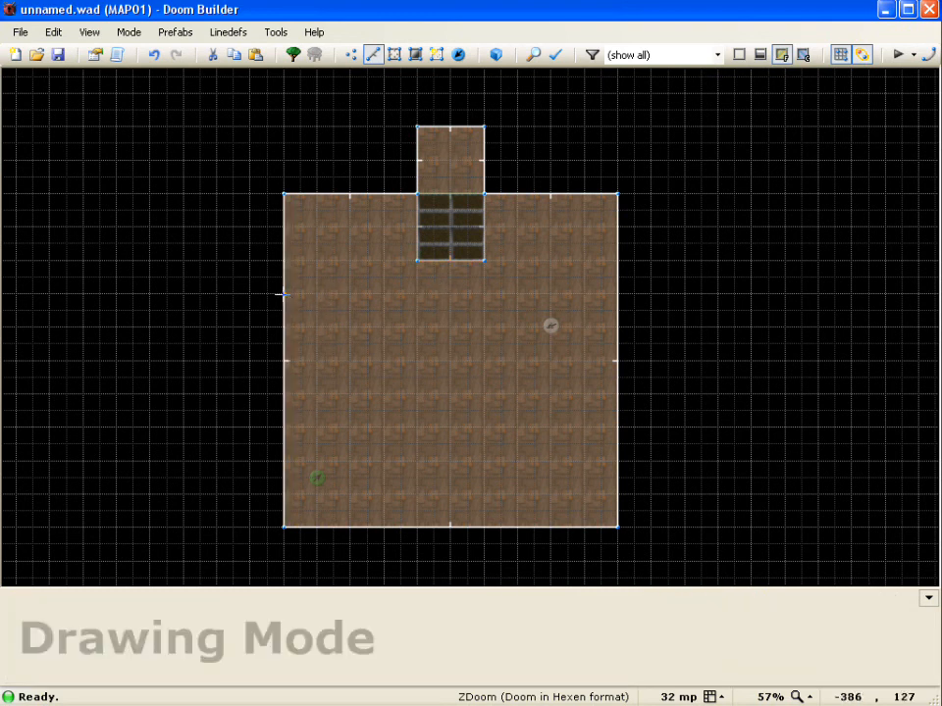
pyautogui.click(283, 294)
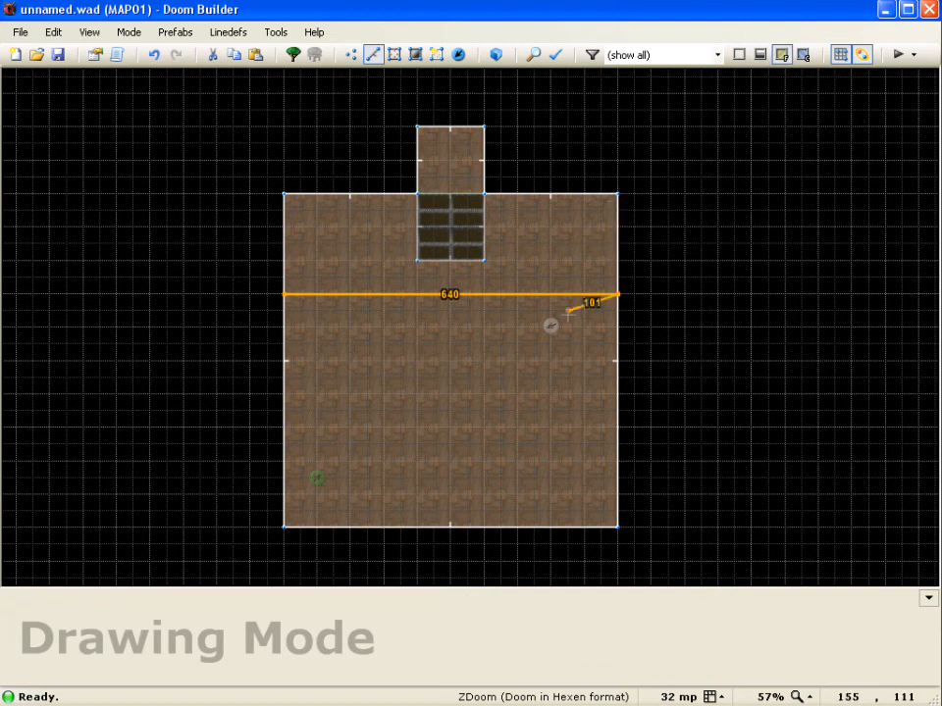
pyautogui.rightClick(494, 326)
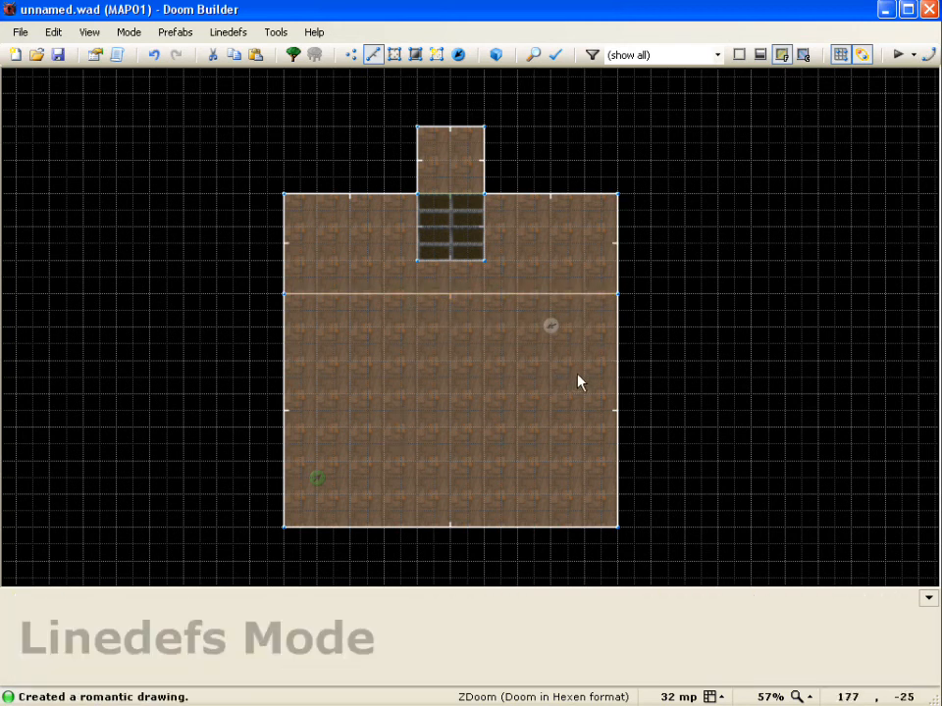
# Draw a 192 by 448 sector against the east wall of the room's southern section
pyautogui.press('d')
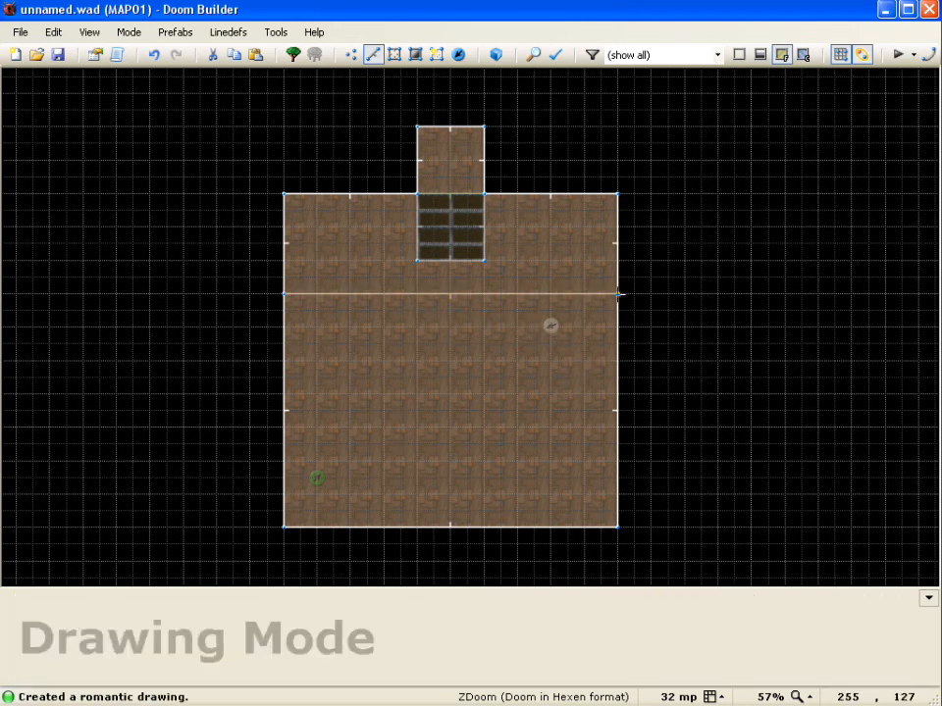
pyautogui.click(618, 294)
pyautogui.click(718, 294)
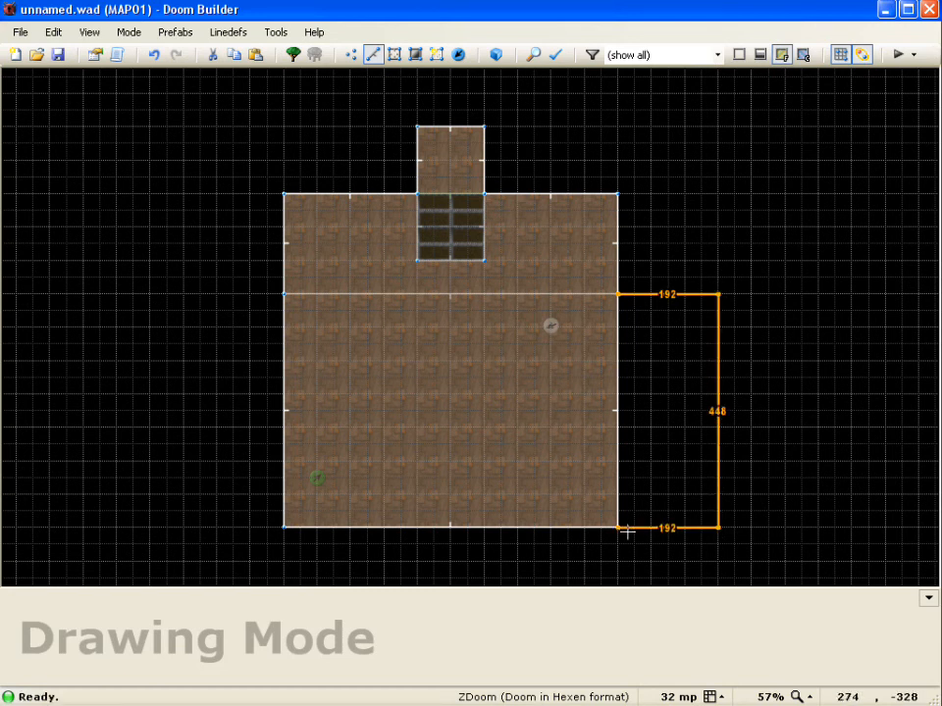
pyautogui.click(617, 293)
pyautogui.click(618, 293)
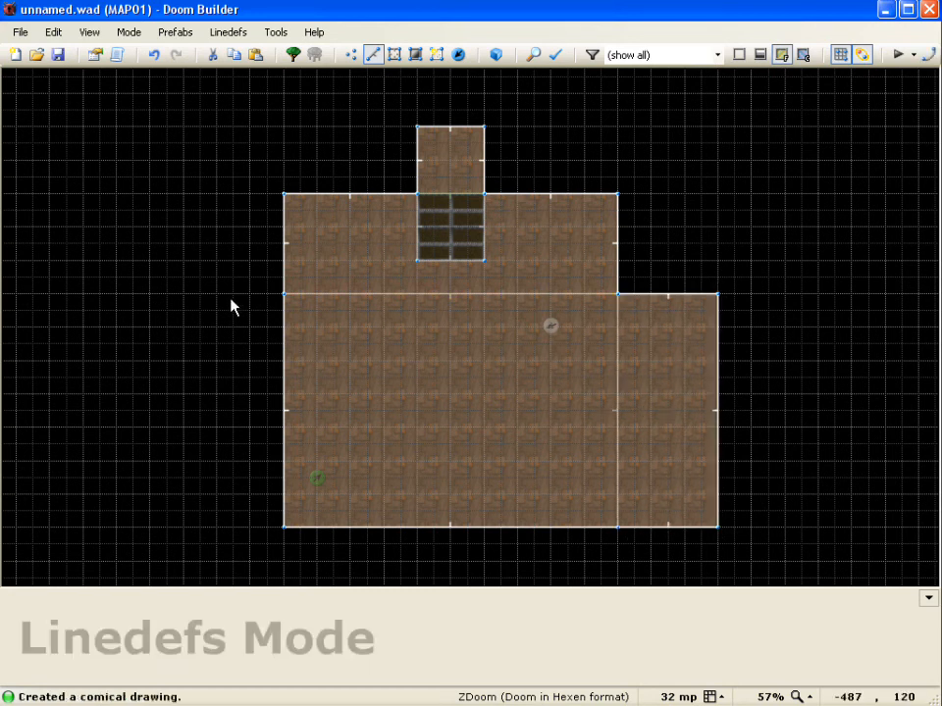
# Draw a 192 by 448 sector against the west wall of the room's southern section, and switch to Sectors Mode
pyautogui.rightClick(183, 294)
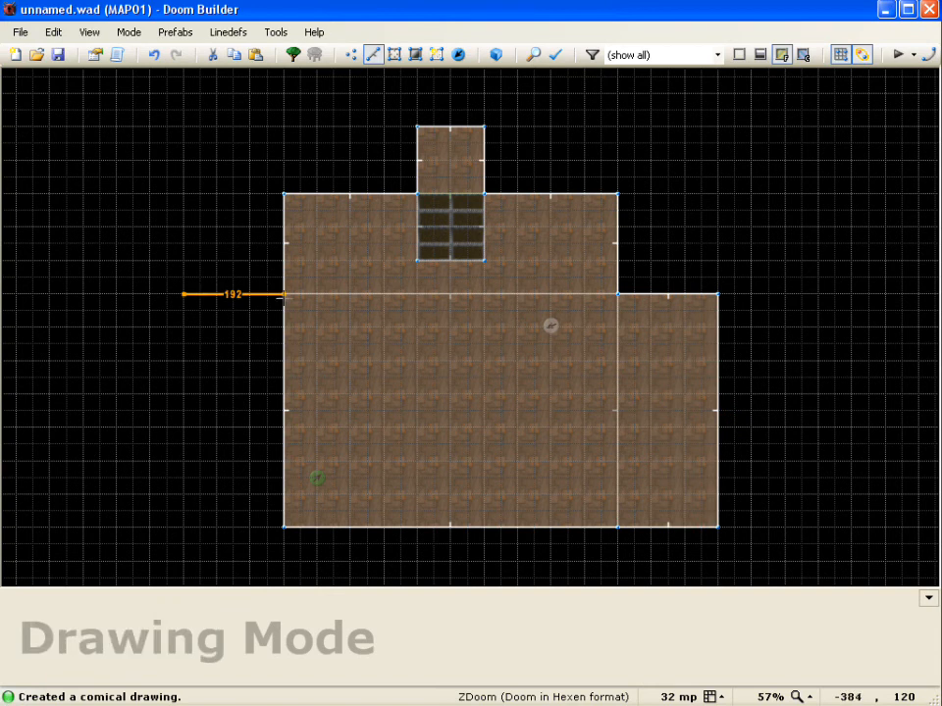
pyautogui.click(285, 293)
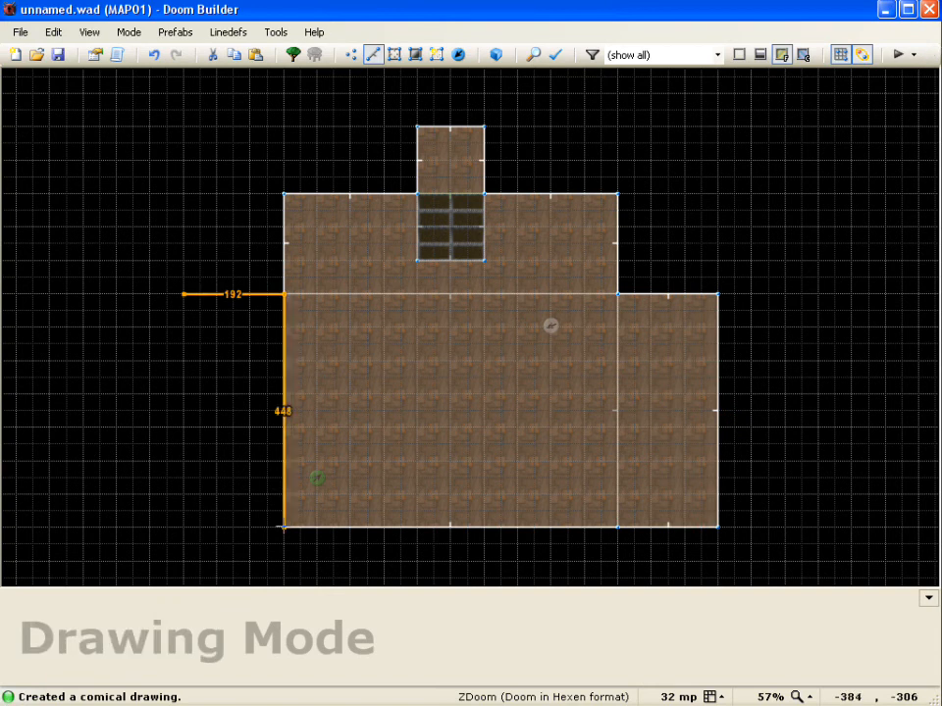
pyautogui.click(184, 527)
pyautogui.click(183, 294)
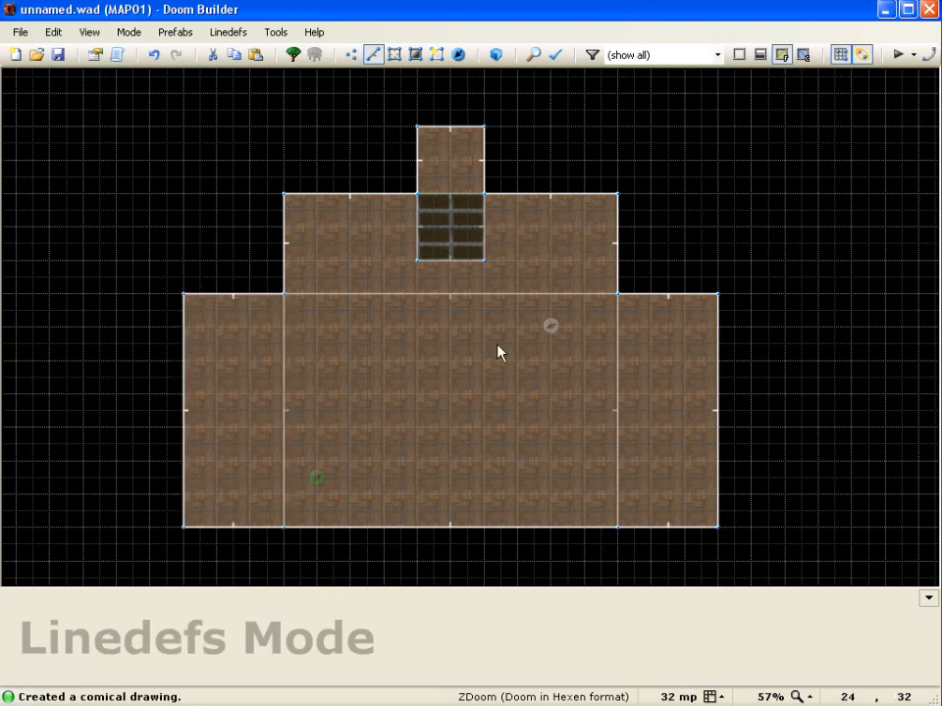
pyautogui.press('s')
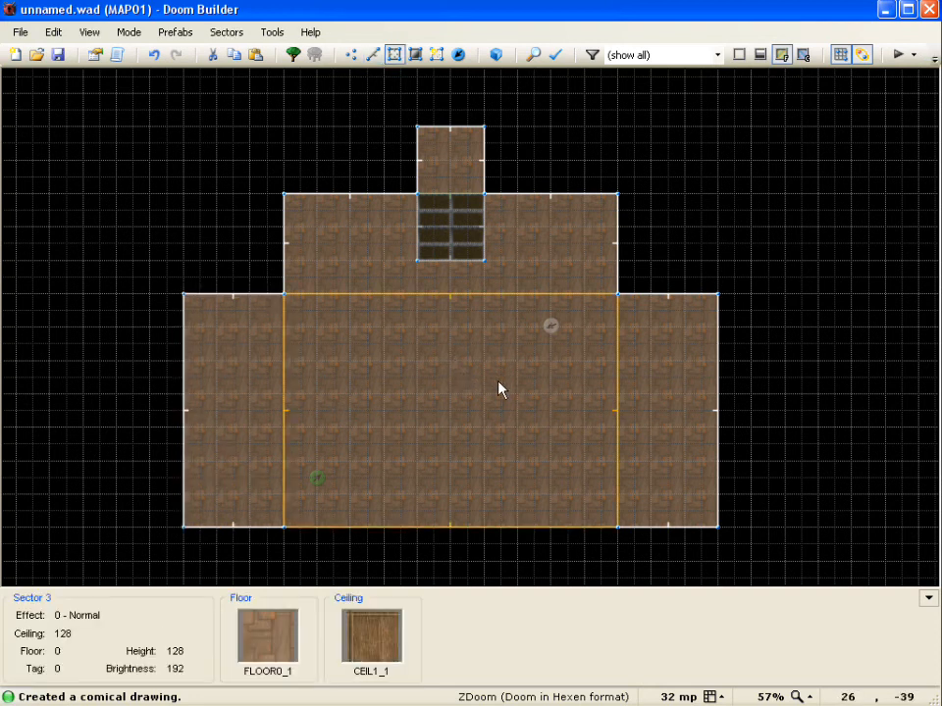
# Set the ceiling height of the room's central southern sector to 192
pyautogui.rightClick(498, 386)
pyautogui.doubleClick(410, 231)
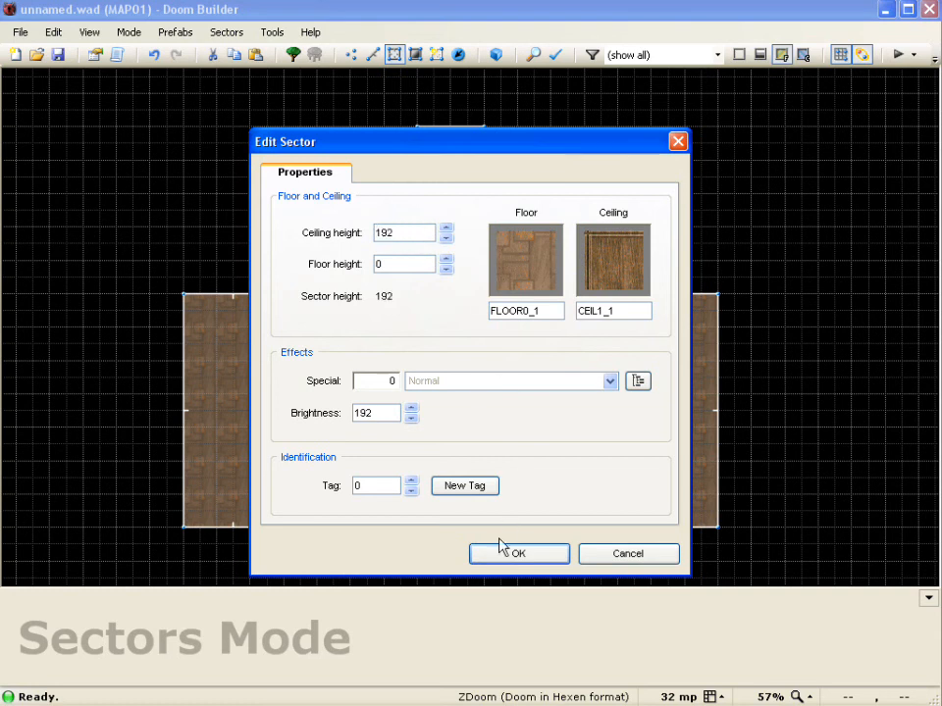
pyautogui.click(547, 553)
# Draw a 64-unit-wide strip sector down the middle of the central southern sector, from its north edge to its south edge
pyautogui.scroll(1, 463, 319)
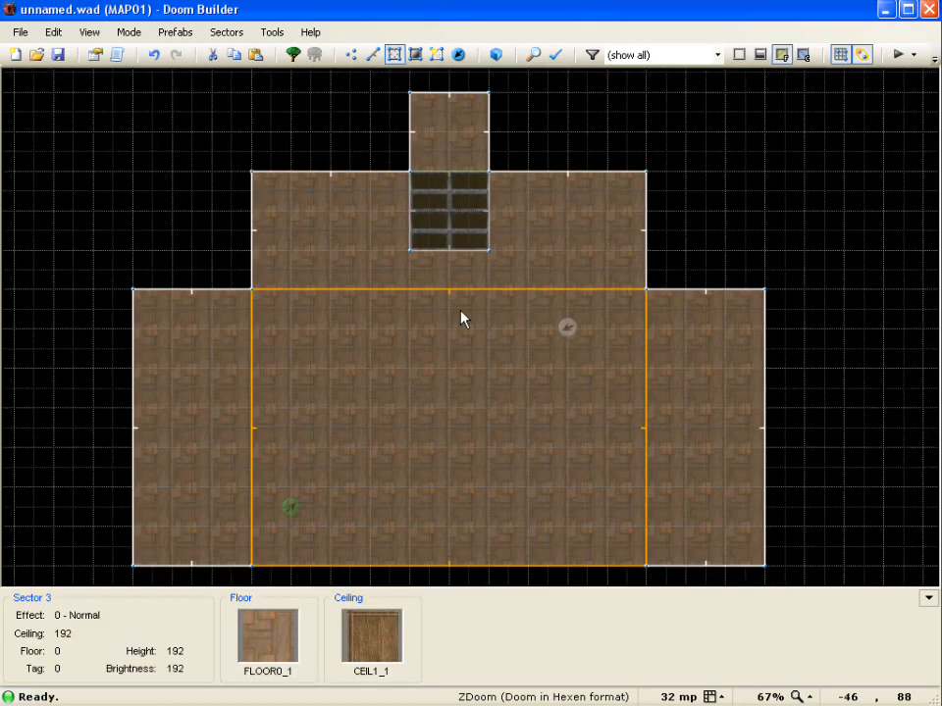
pyautogui.scroll(2, 457, 316)
pyautogui.press('d')
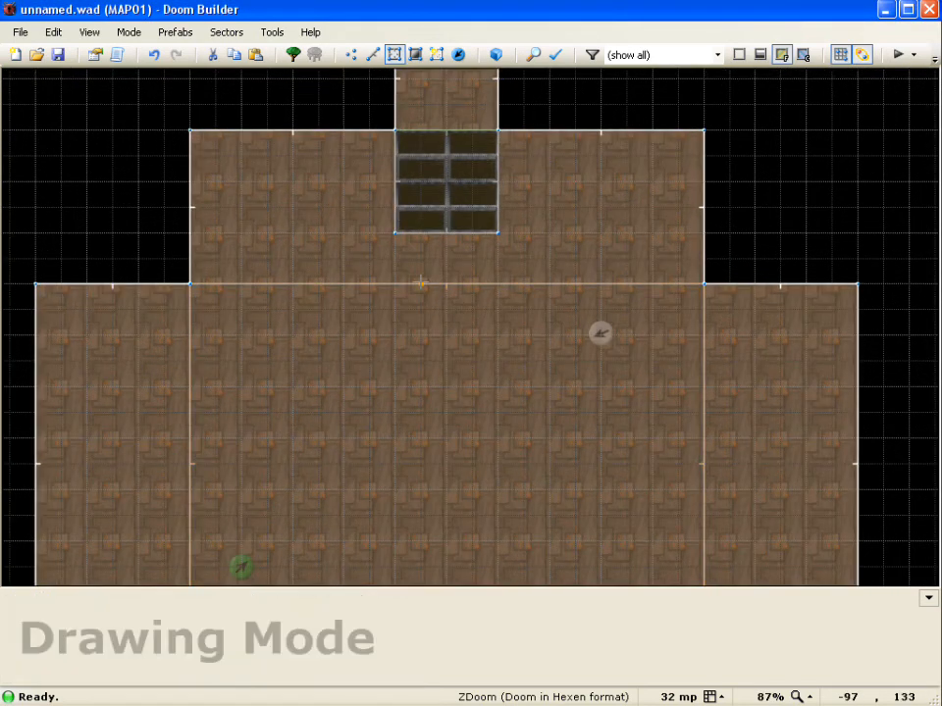
pyautogui.click(475, 284)
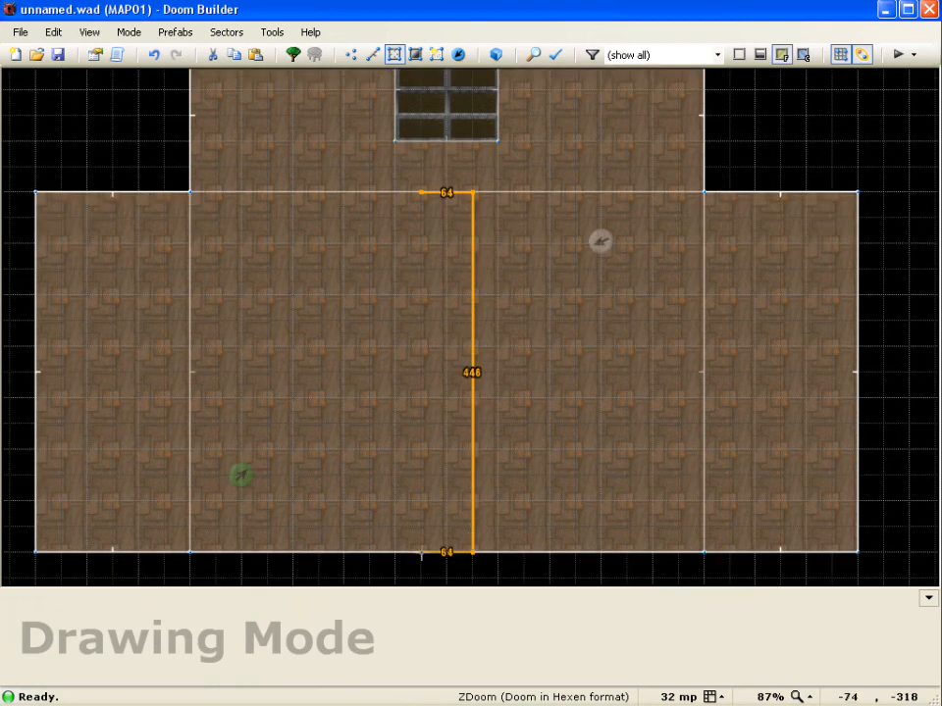
pyautogui.click(416, 197)
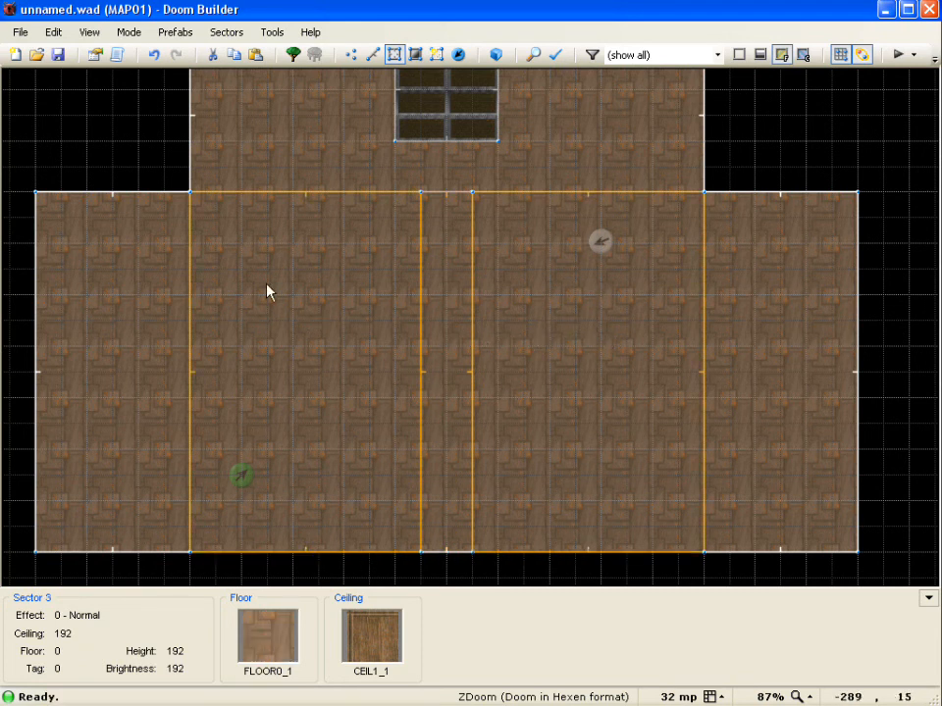
# Give the sector on both sides of the middle strip an F_SKY1 ceiling and set its ceiling height to 208
pyautogui.click(569, 312)
pyautogui.rightClick(581, 292)
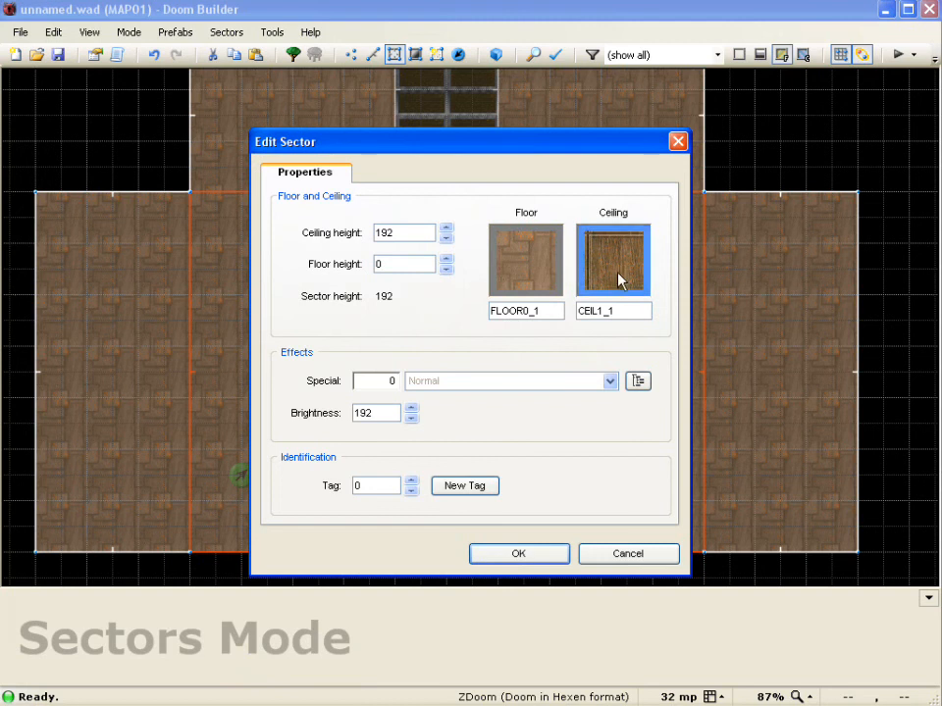
pyautogui.click(618, 284)
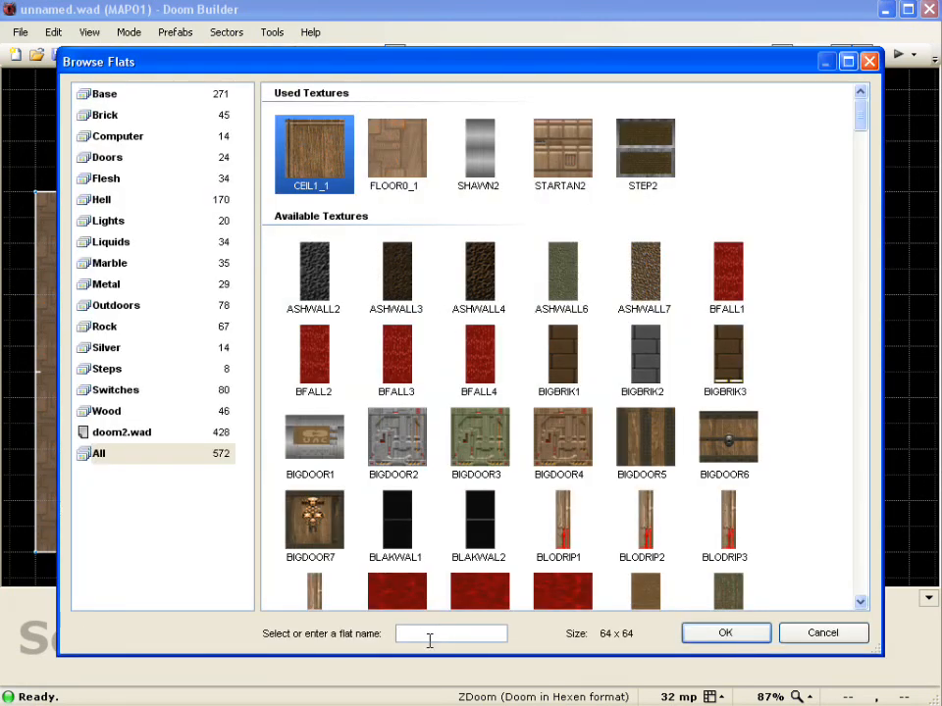
pyautogui.write('F_SK')
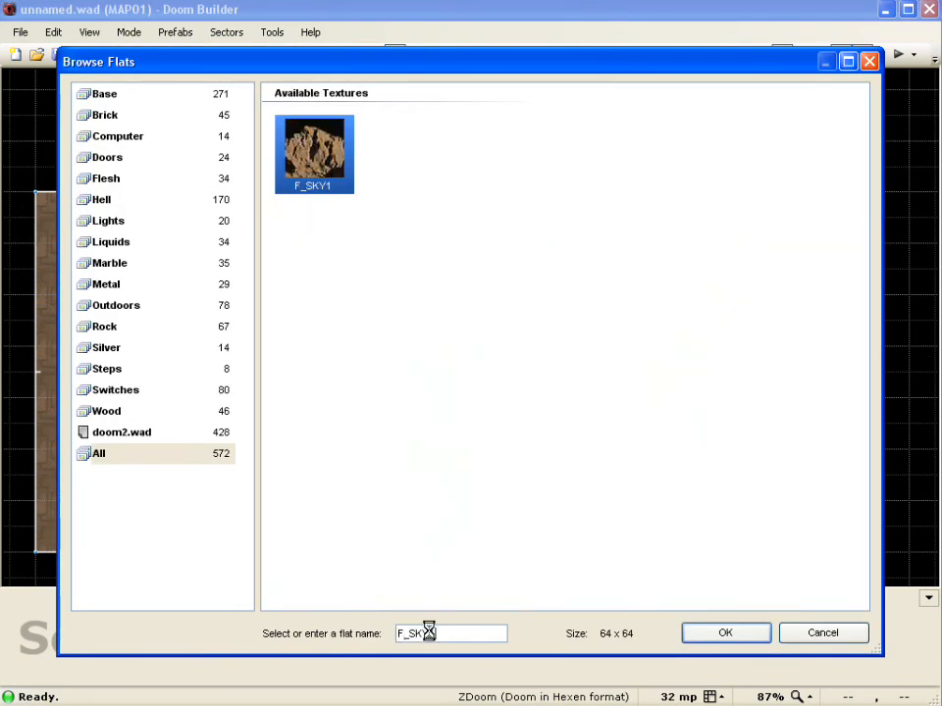
pyautogui.press('Return')
pyautogui.click(540, 563)
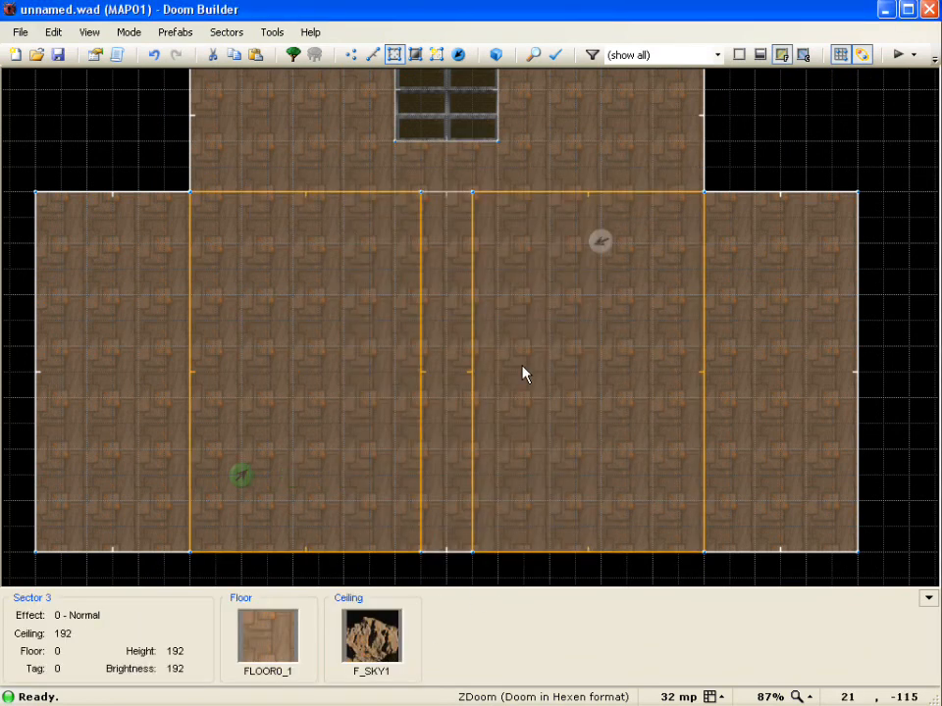
pyautogui.rightClick(359, 225)
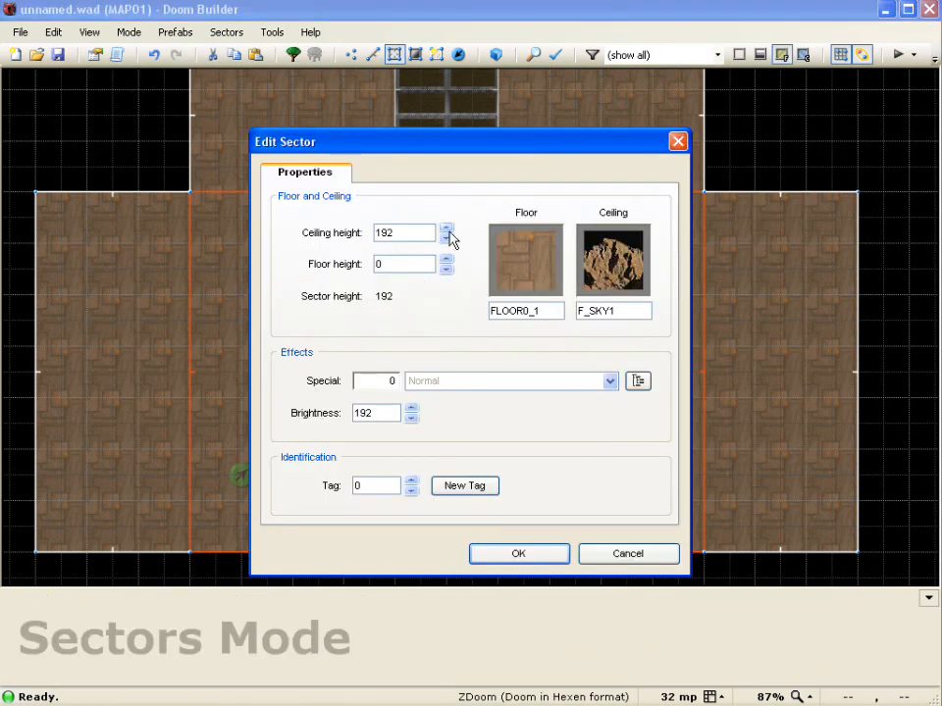
pyautogui.click(531, 559)
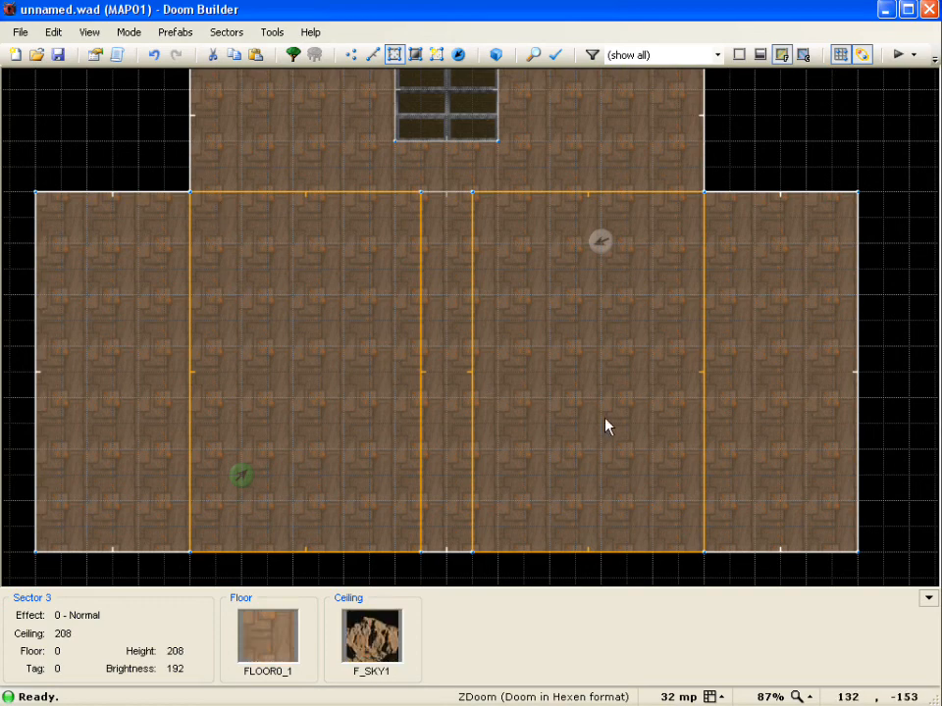
# In the 3D view, copy the STARTAN2 wall texture and paste it onto the missing upper textures along the sky sector's north edge
pyautogui.press('w')
pyautogui.press('f')
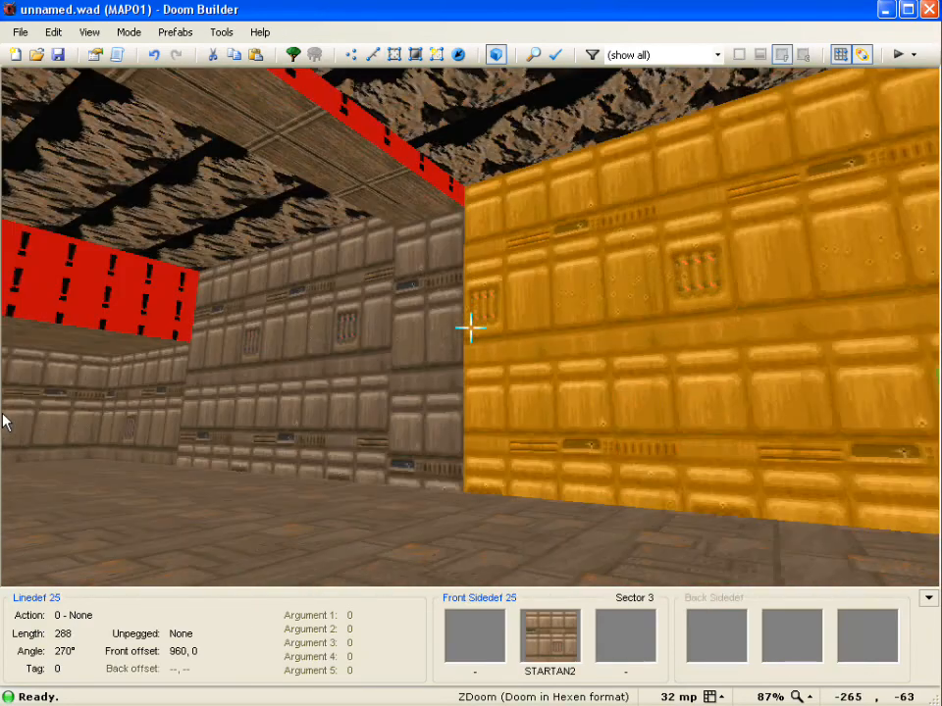
pyautogui.press('s')
pyautogui.press('e')
pyautogui.press('s')
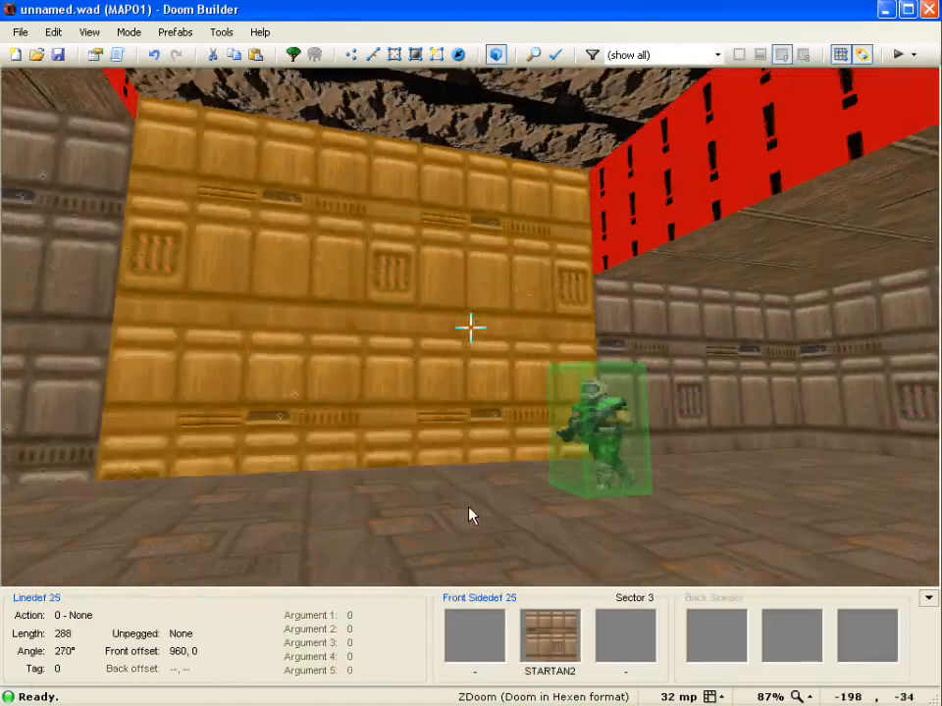
pyautogui.hotkey('ctrl', 'c')
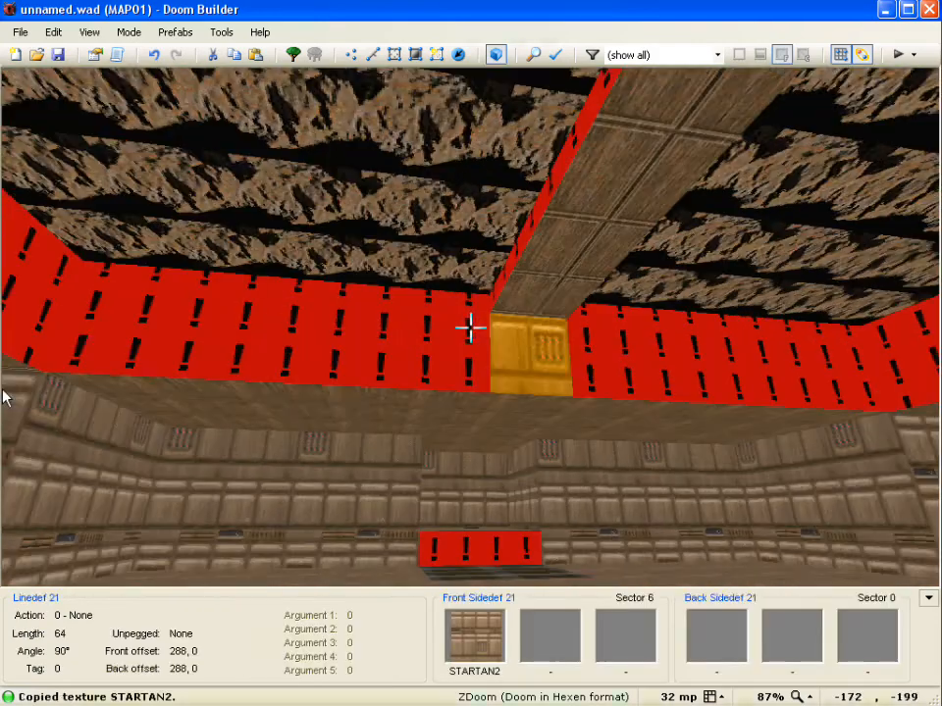
pyautogui.hotkey('ctrl', 'v')
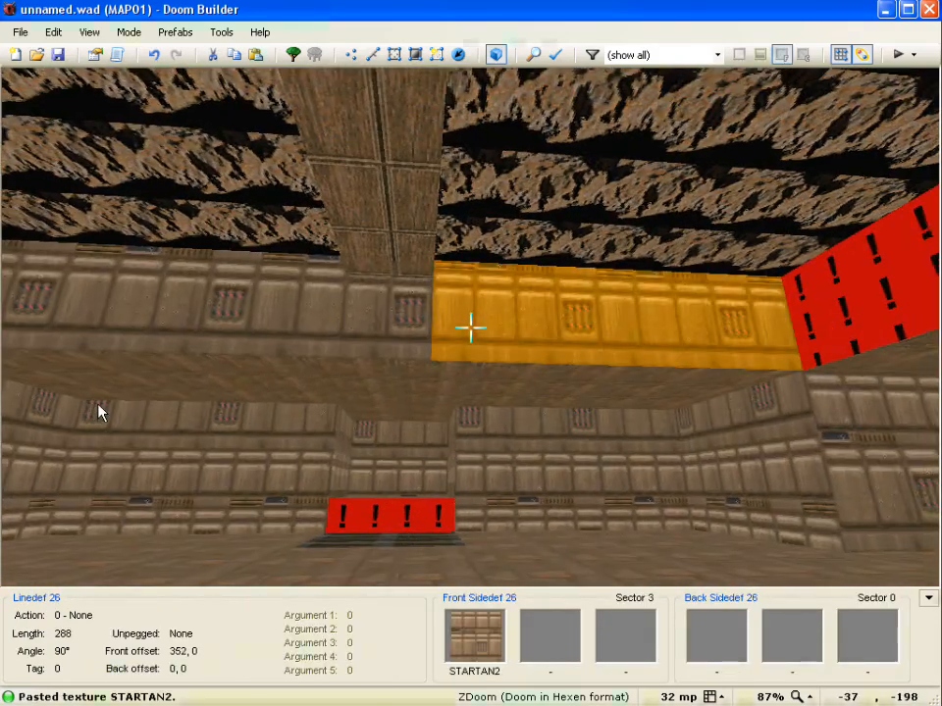
# Apply the WOOD1 upper texture to the back side of both long linedefs of the middle ceiling beam, and return to the 2D map
pyautogui.press('a')
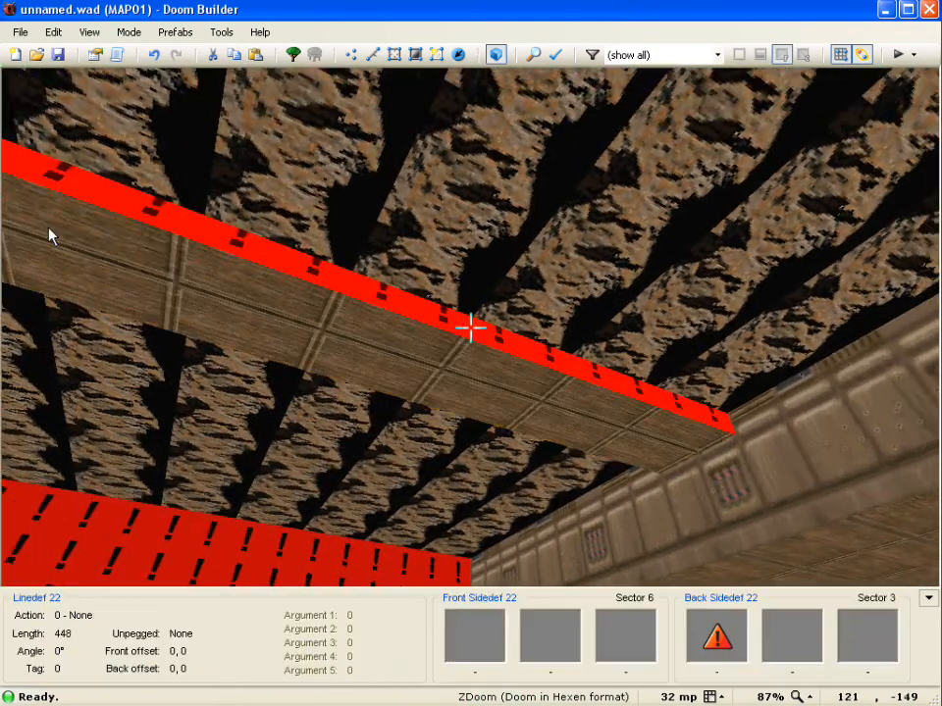
pyautogui.rightClick(471, 326)
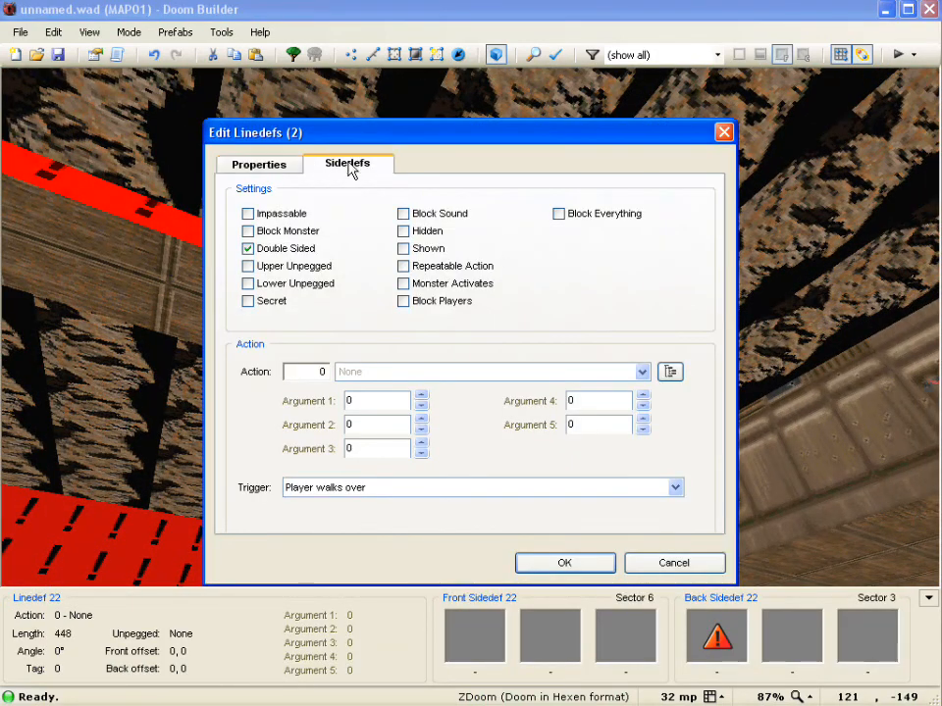
pyautogui.click(349, 165)
pyautogui.write('WOO')
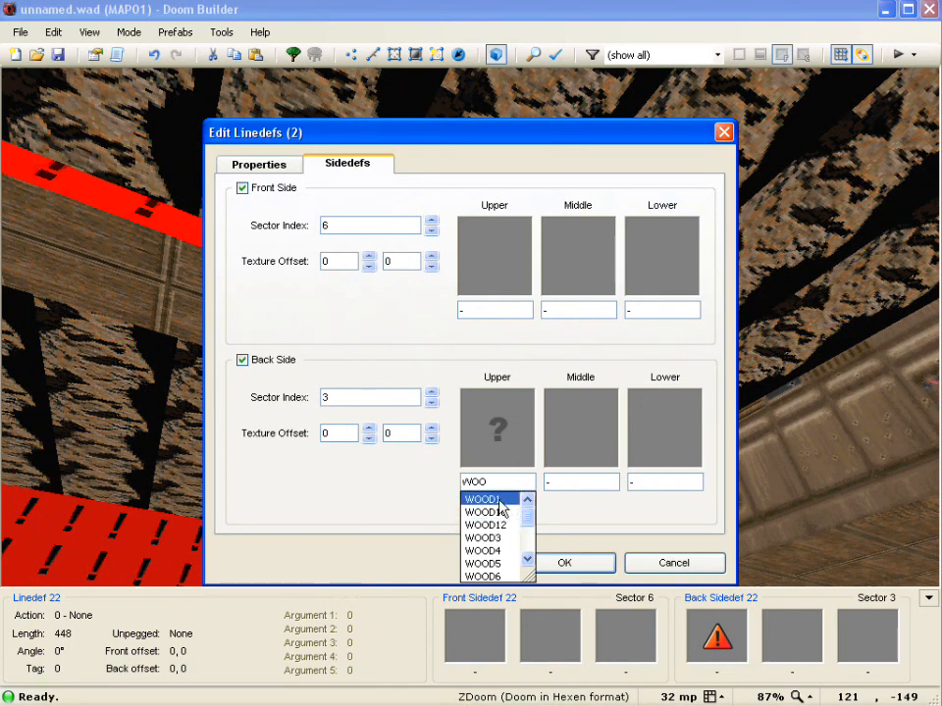
pyautogui.click(486, 498)
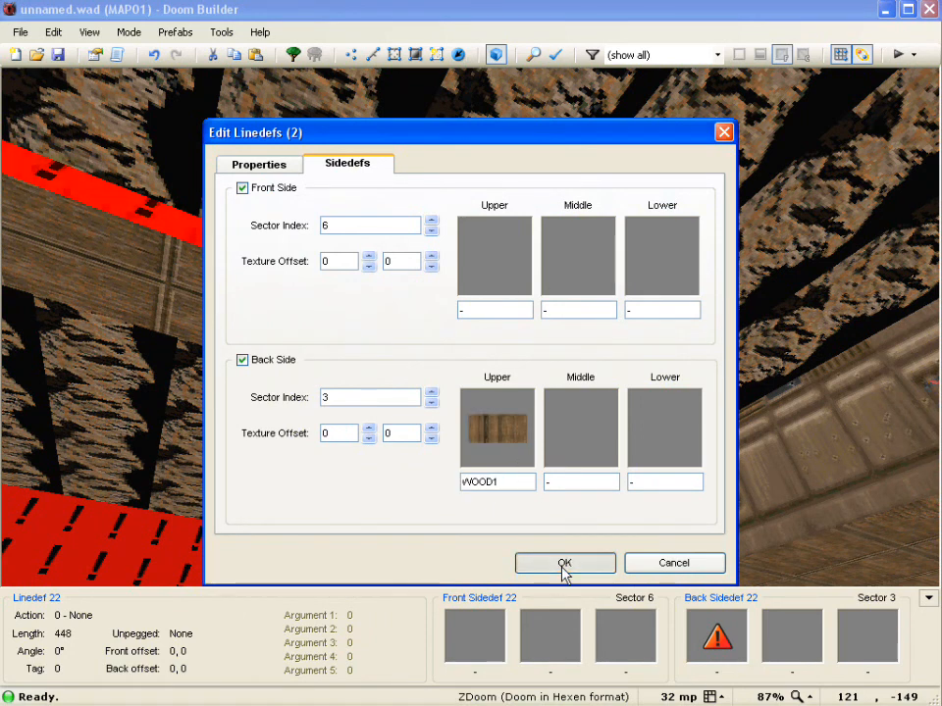
pyautogui.click(563, 562)
pyautogui.press('d')
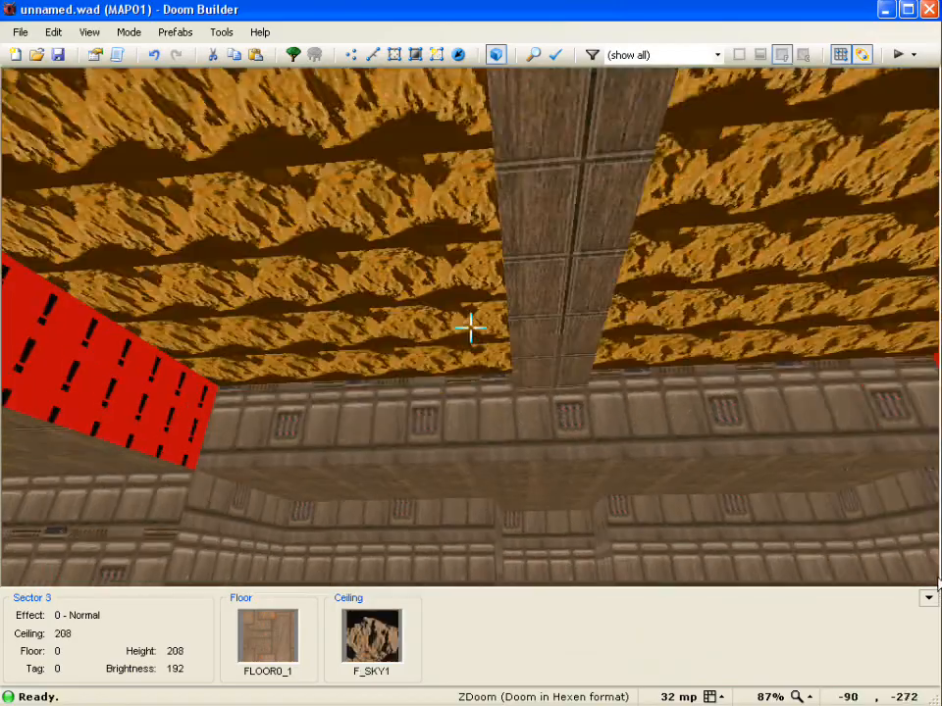
pyautogui.press('e')
pyautogui.press('d')
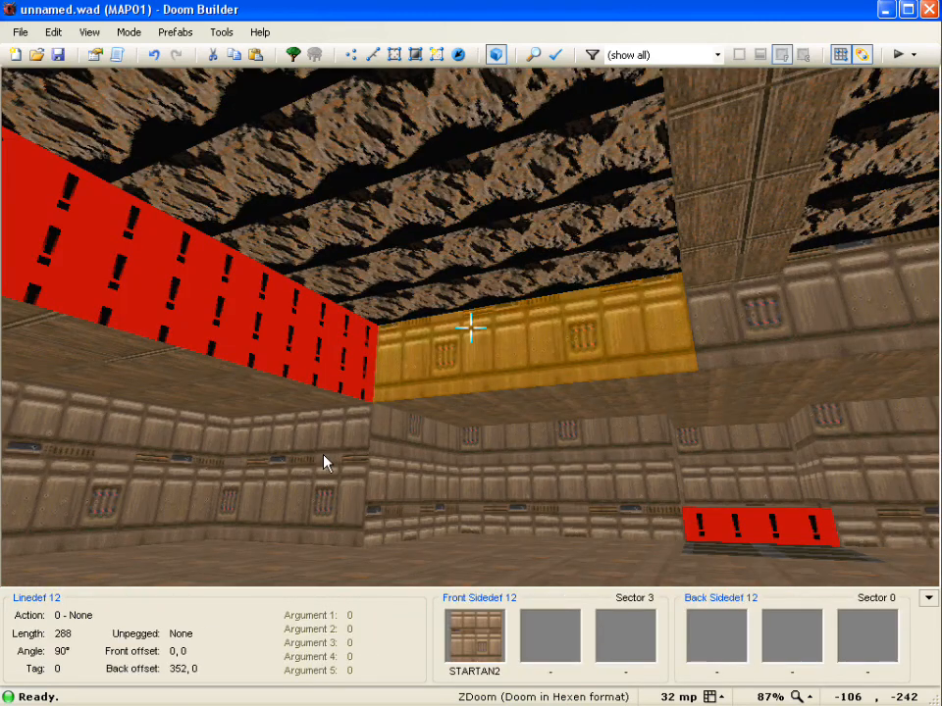
pyautogui.press('q')
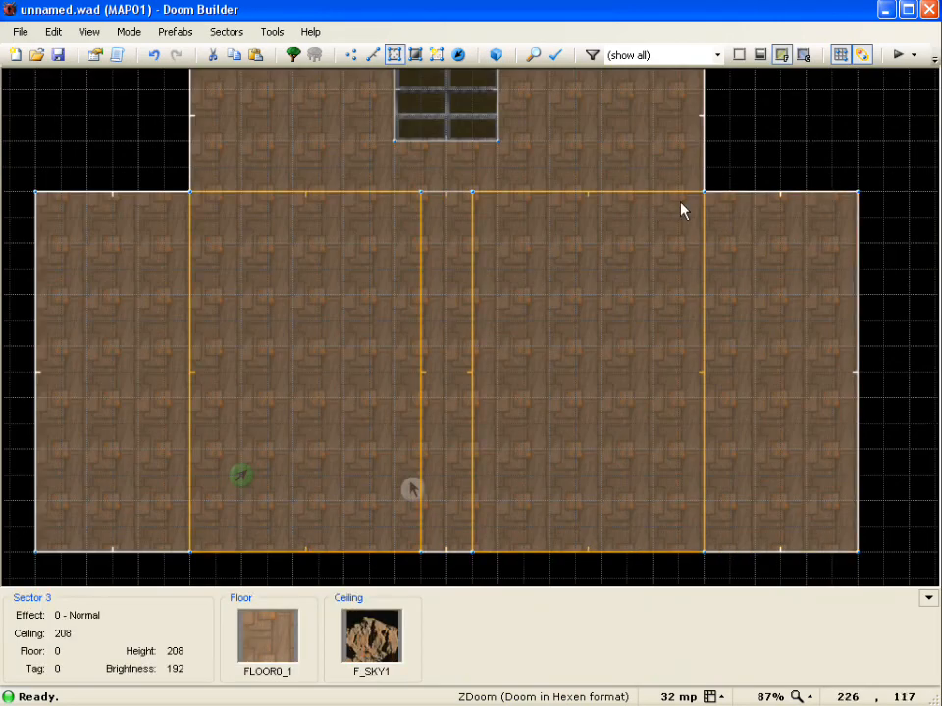
# Draw two 448-unit vertical lines, 32 units inside the west and east edges of the sky-ceiling area
pyautogui.press('Insert')
pyautogui.click(216, 192)
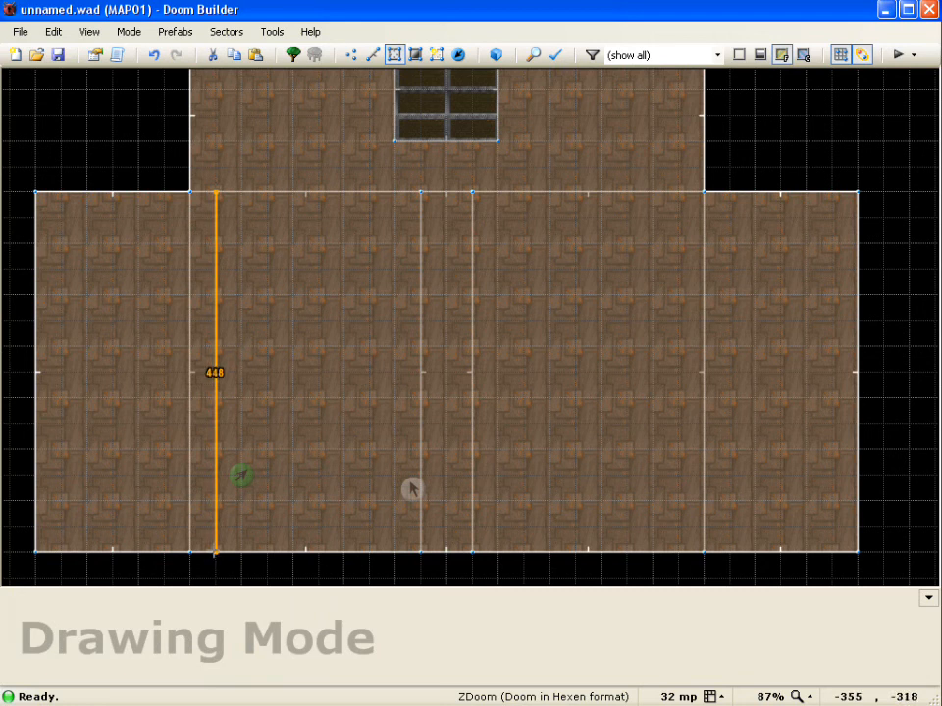
pyautogui.click(215, 552)
pyautogui.press('Insert')
pyautogui.click(679, 552)
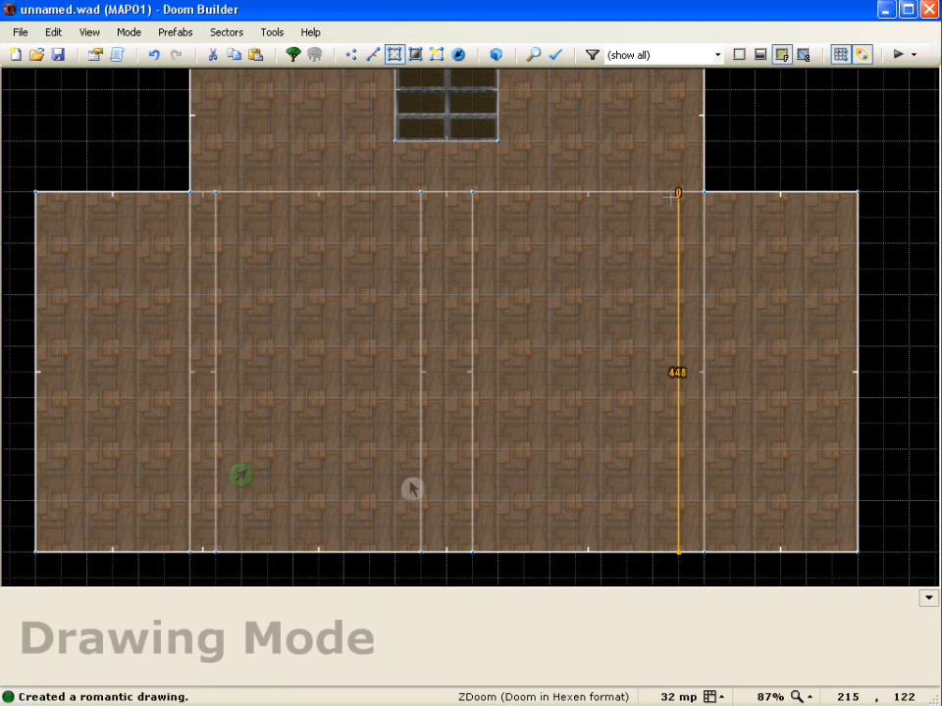
pyautogui.click(679, 192)
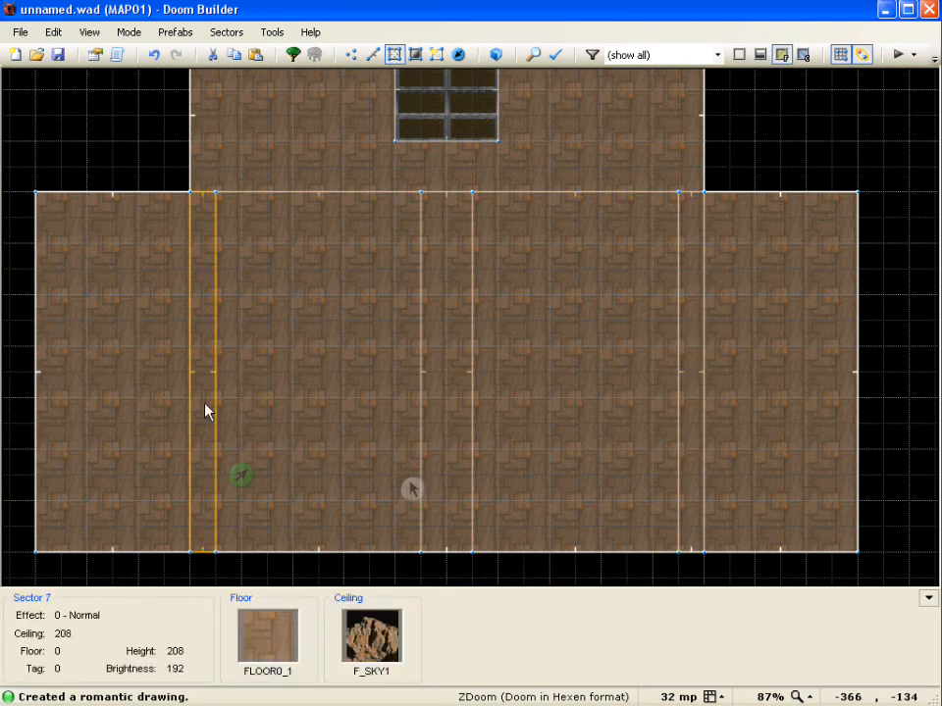
# Flip the two new outer vertical linedefs and the two linedefs bordering the middle strip so they face the sky sections
pyautogui.press('l')
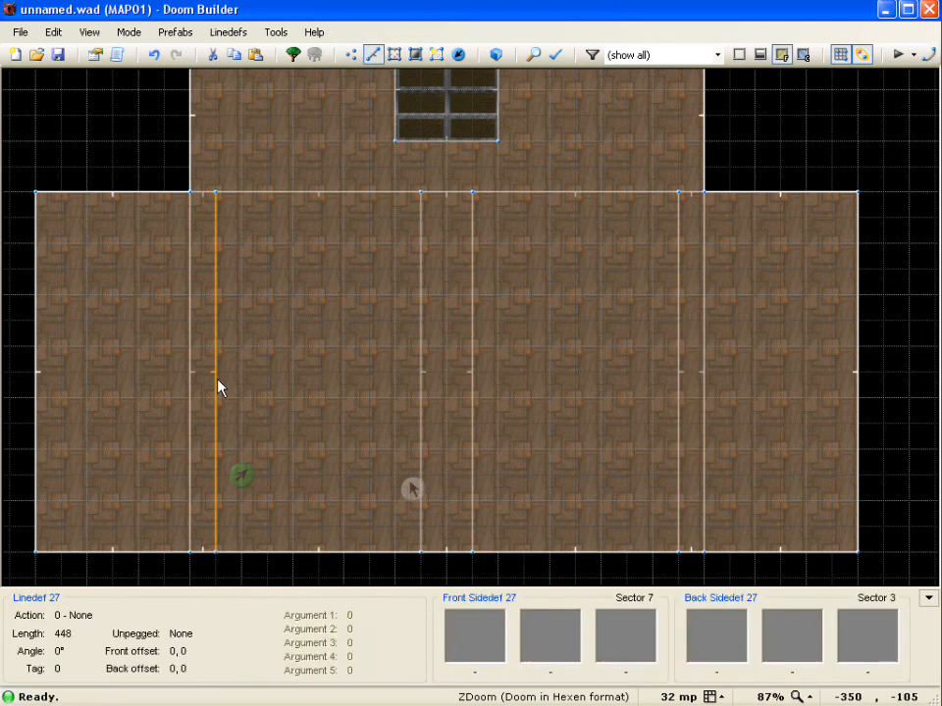
pyautogui.click(216, 387)
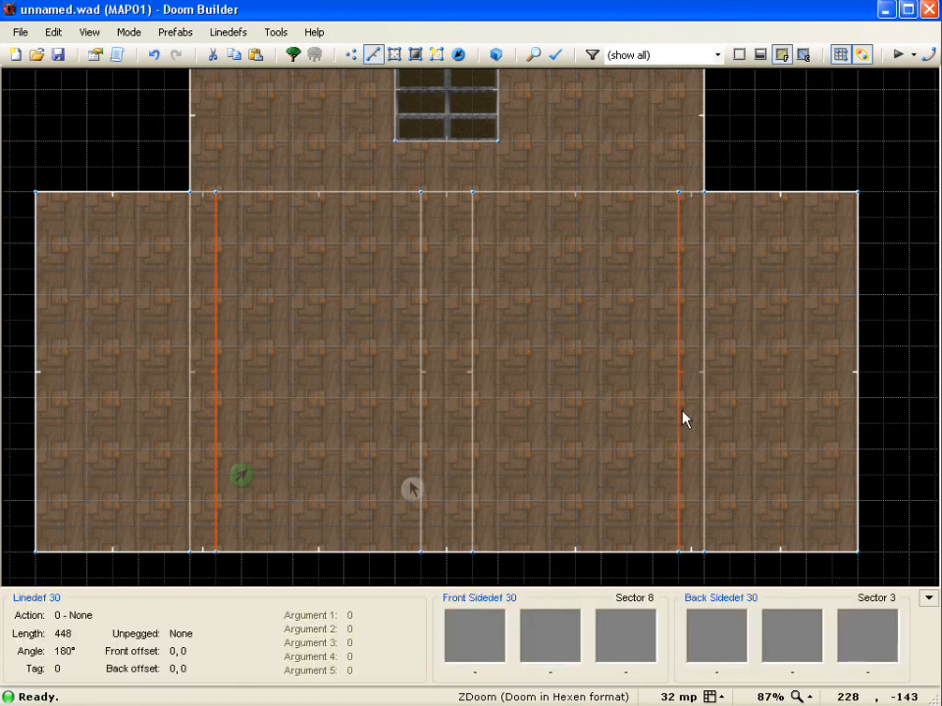
pyautogui.click(679, 417)
pyautogui.press('f')
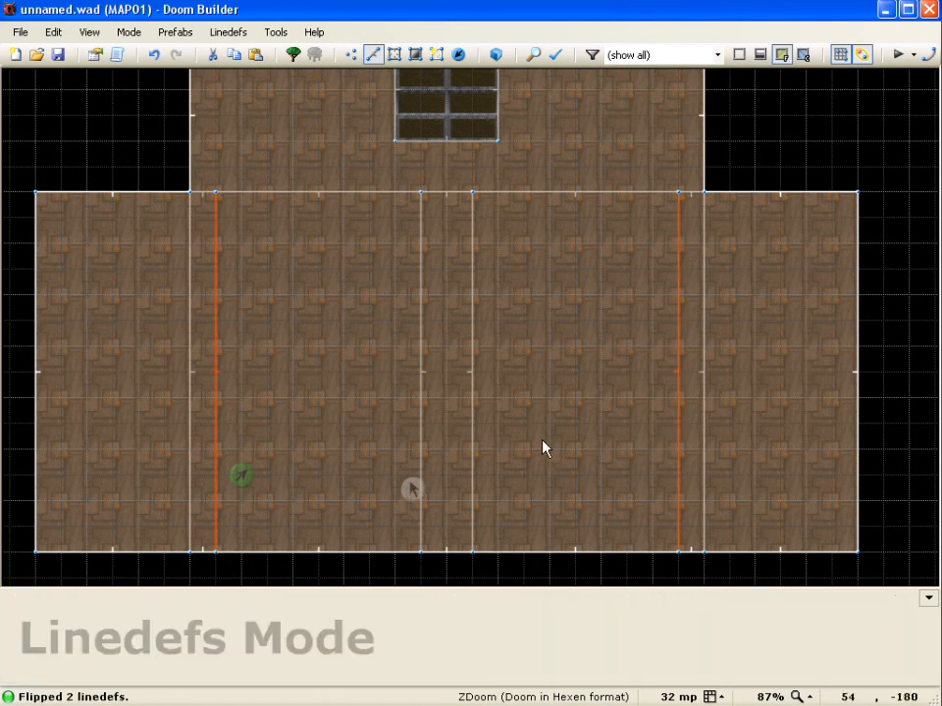
pyautogui.click(498, 422)
pyautogui.click(472, 423)
pyautogui.press('f')
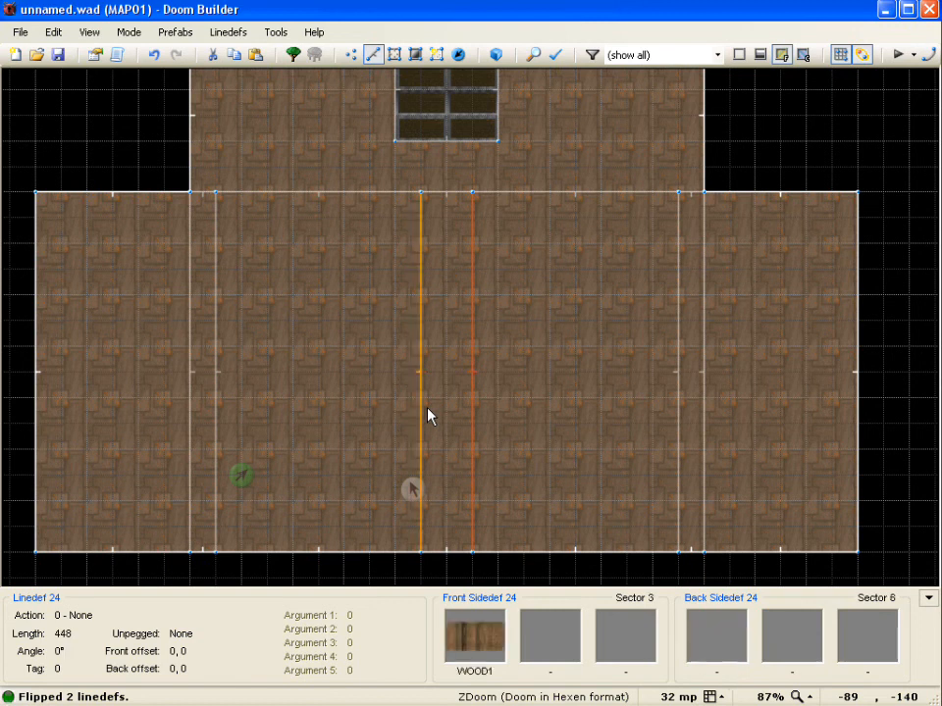
# Make the eastern sky-ceiling section its own sector with Make Sectors Mode, separate from the western section
pyautogui.press('s')
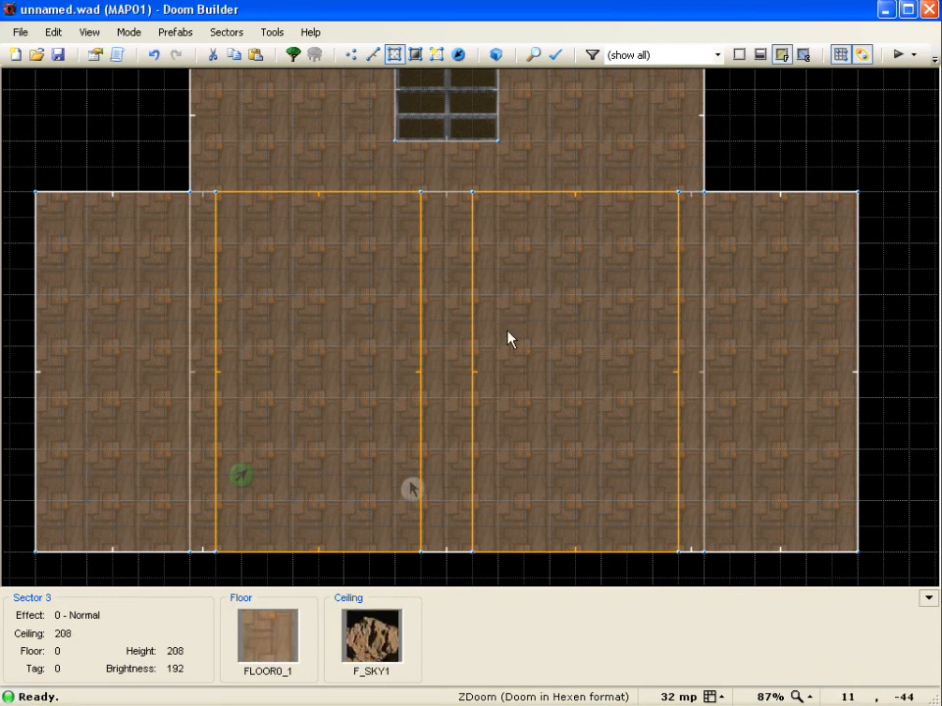
pyautogui.press('m')
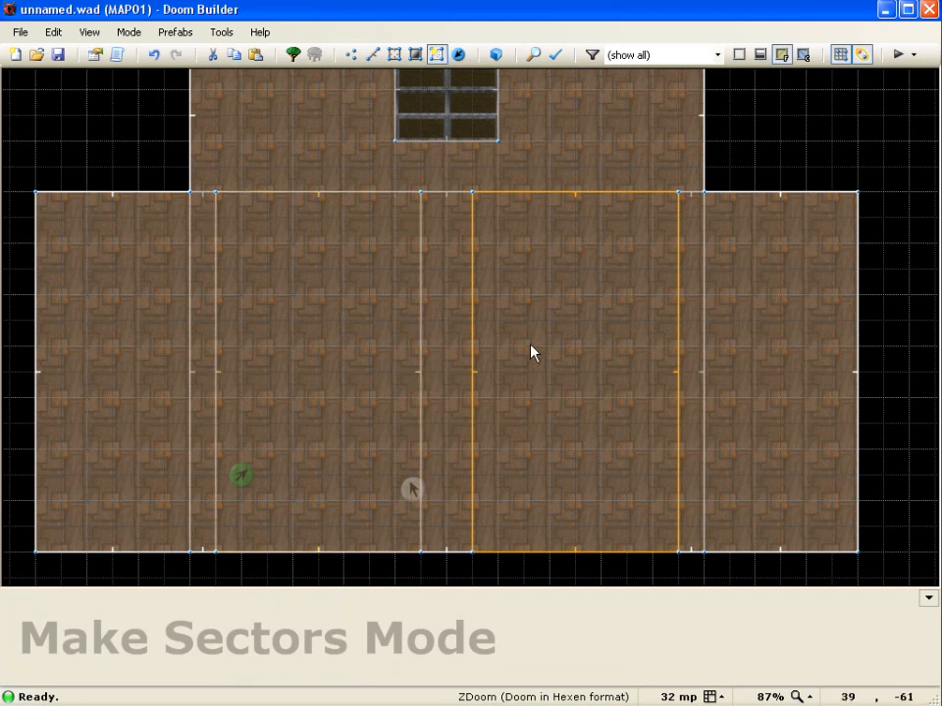
pyautogui.press('s')
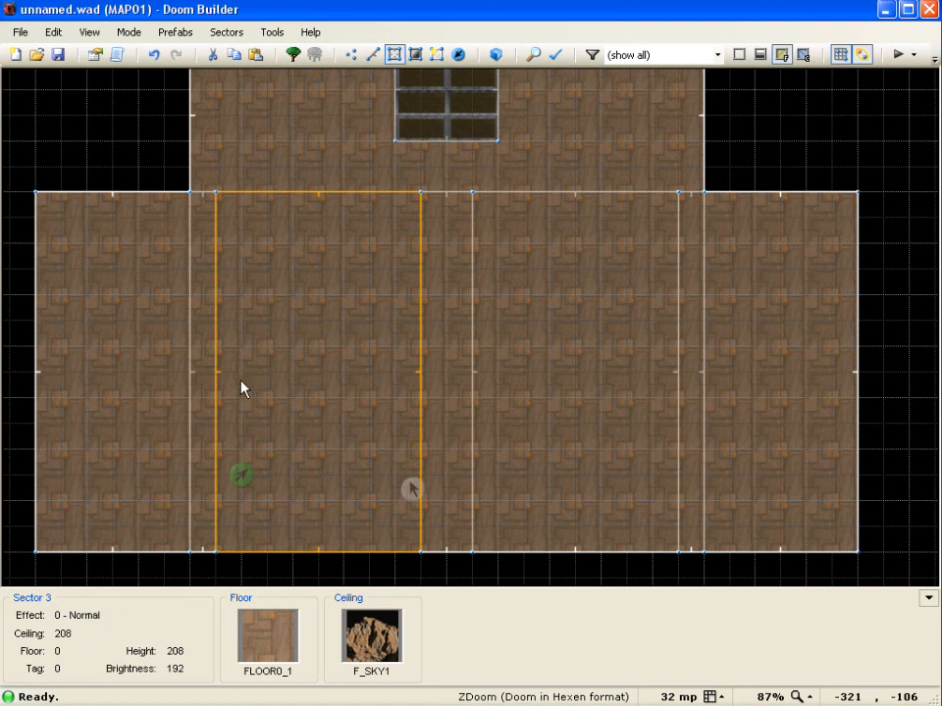
# Give the two outer vertical linedefs inside the sky area action 181 Plane Align (slope), with Align Ceiling set to Front
pyautogui.press('l')
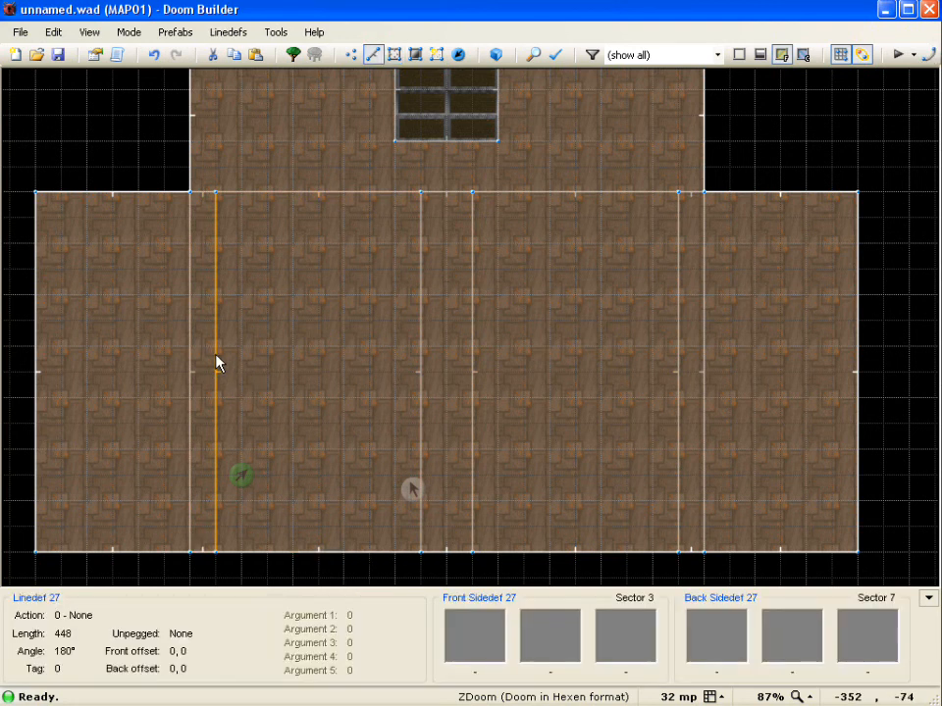
pyautogui.click(217, 363)
pyautogui.click(686, 384)
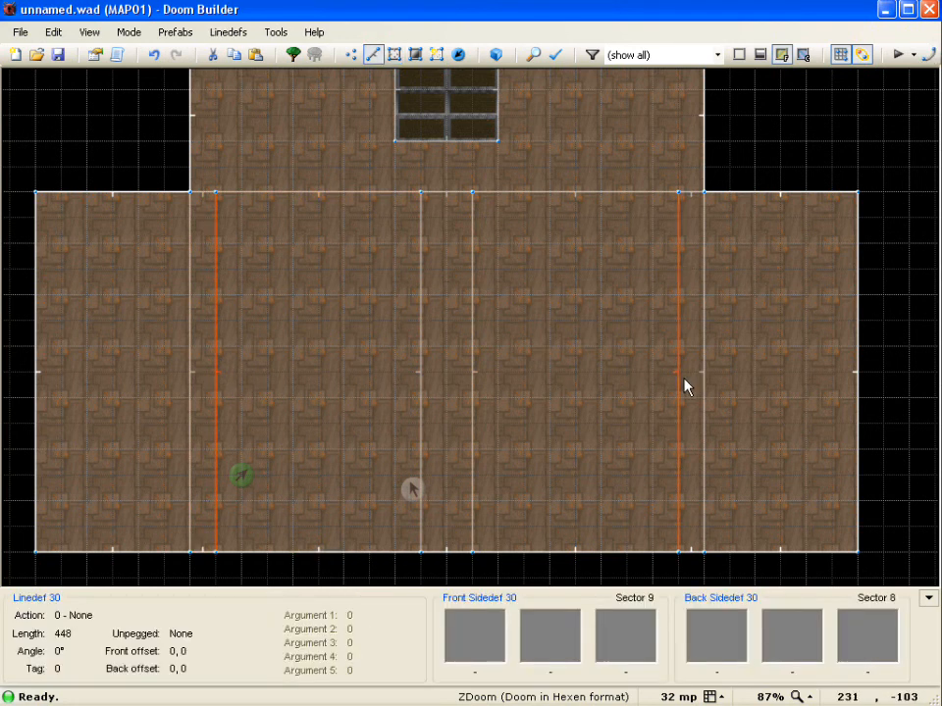
pyautogui.rightClick(682, 385)
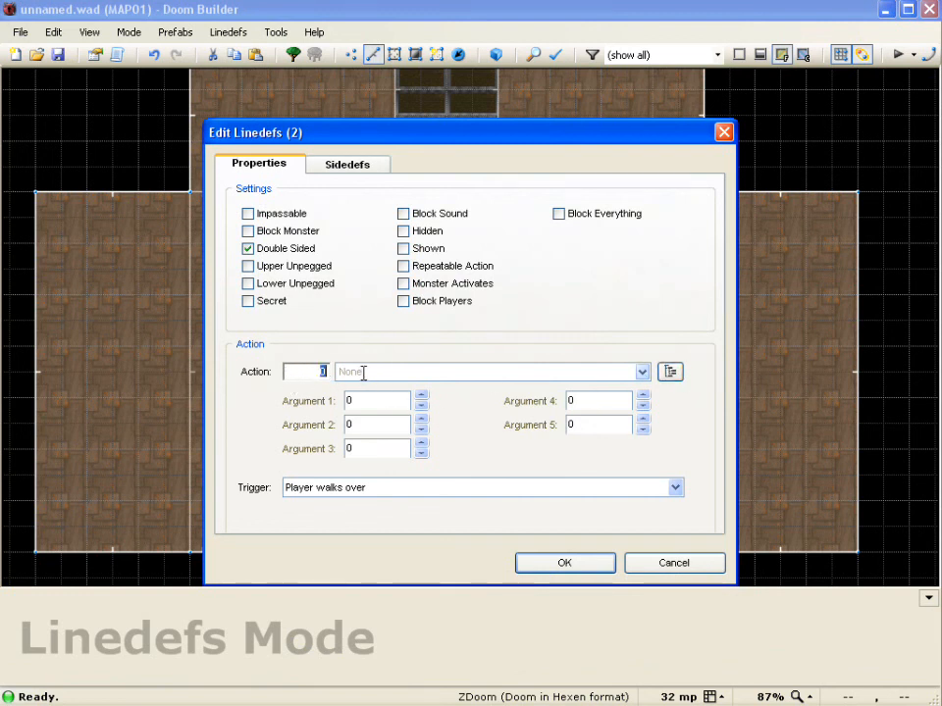
pyautogui.write('181')
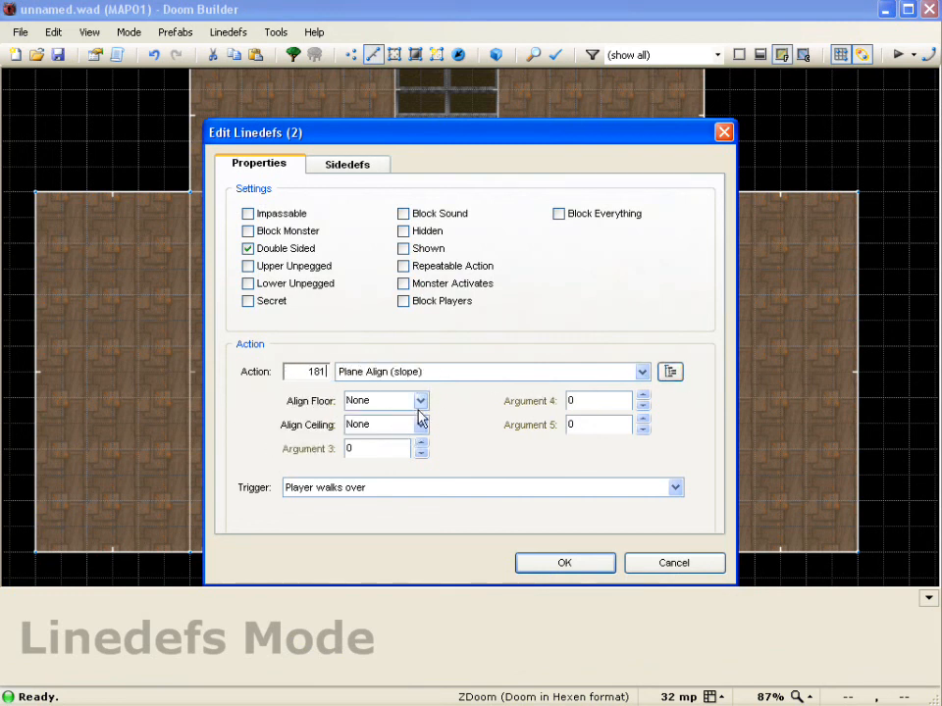
pyautogui.click(421, 425)
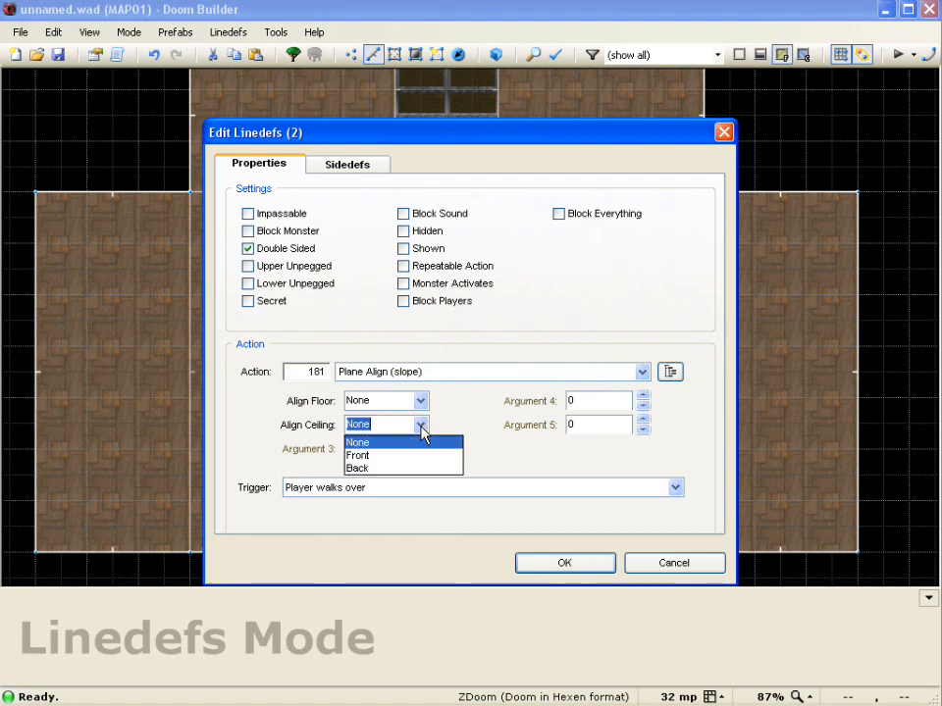
pyautogui.click(399, 455)
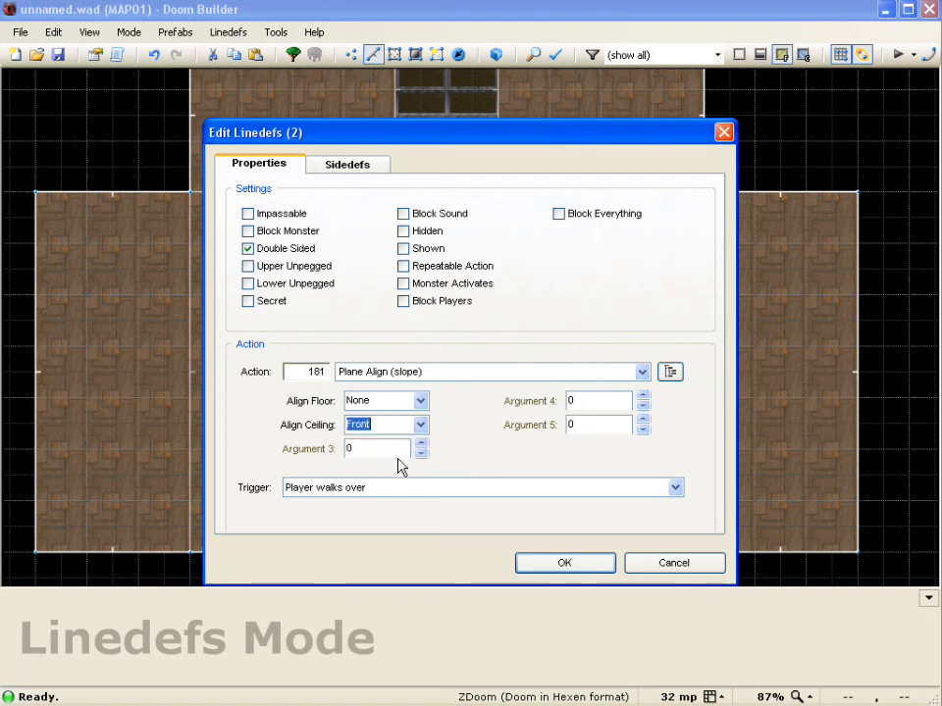
pyautogui.click(572, 566)
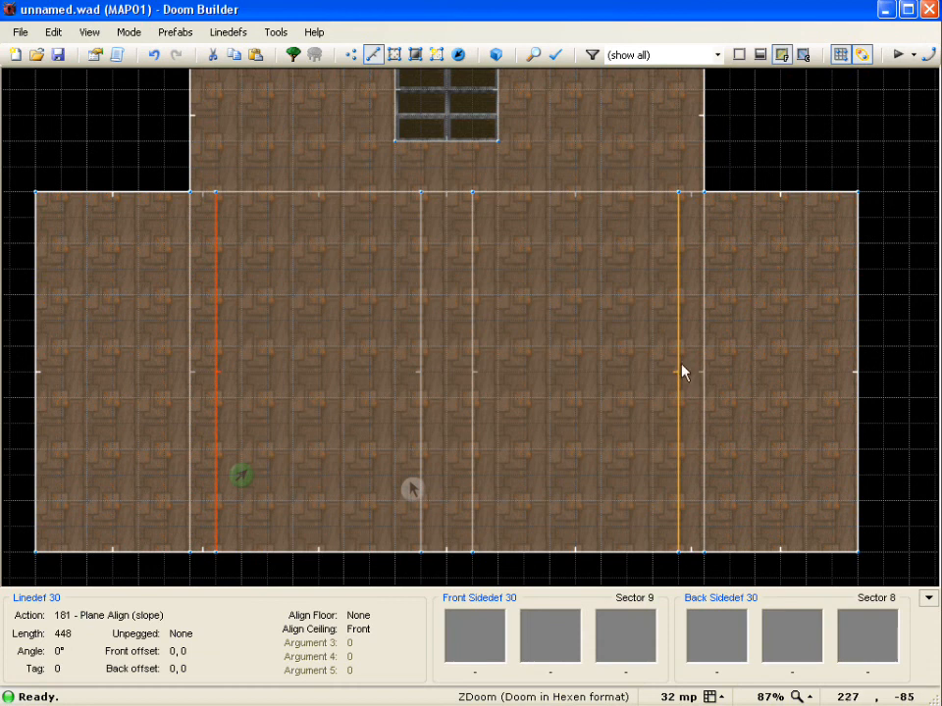
pyautogui.press('c')
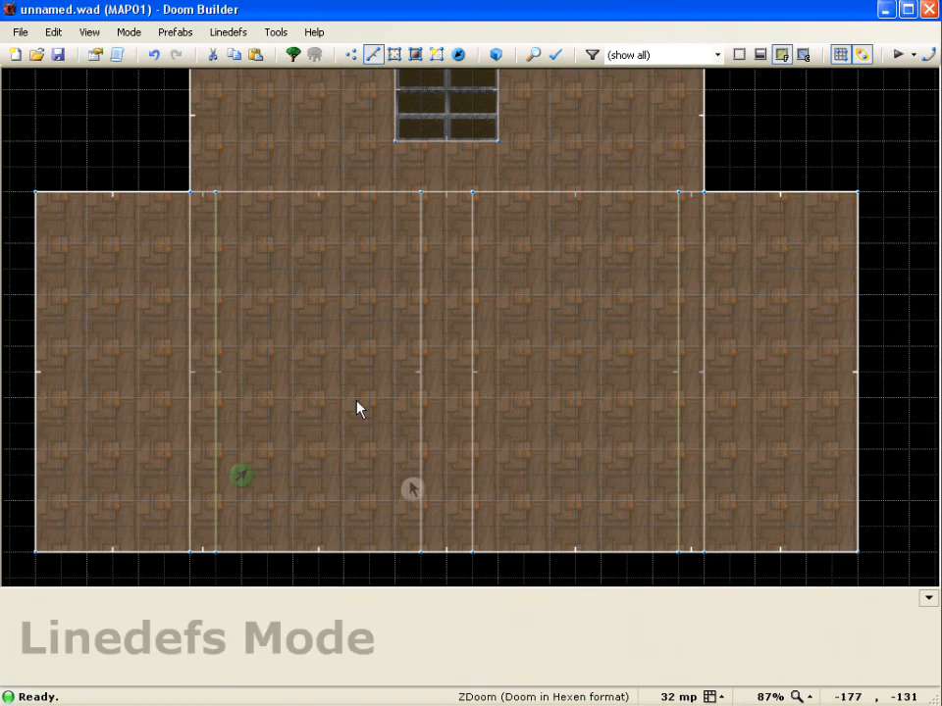
# In the 3D view, lower the ceiling of the narrow strip along the east edge of the sky area to 144
pyautogui.press('w')
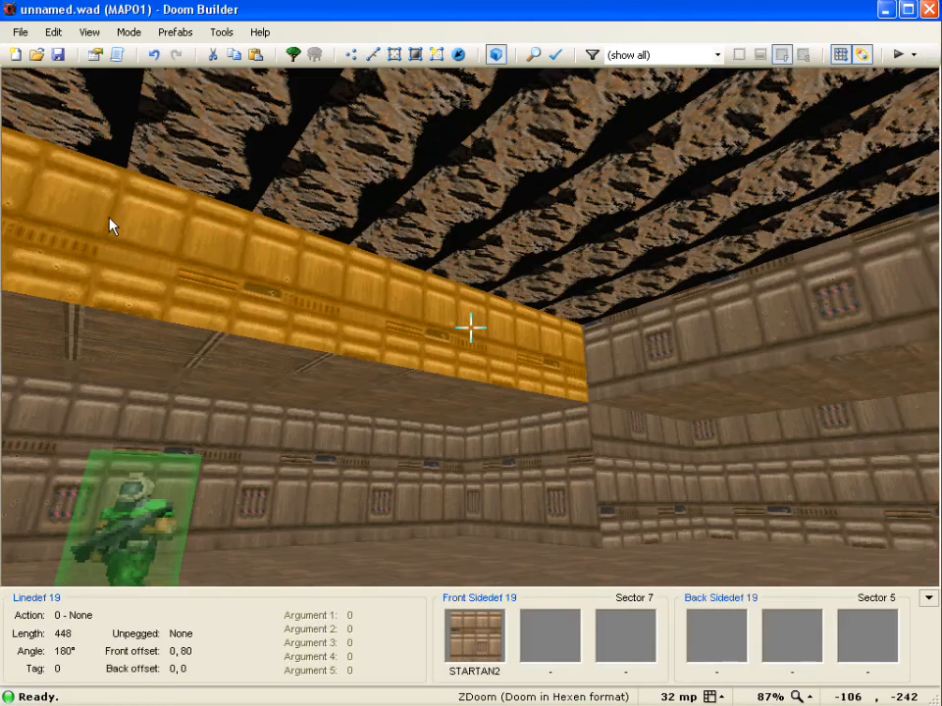
pyautogui.press('e')
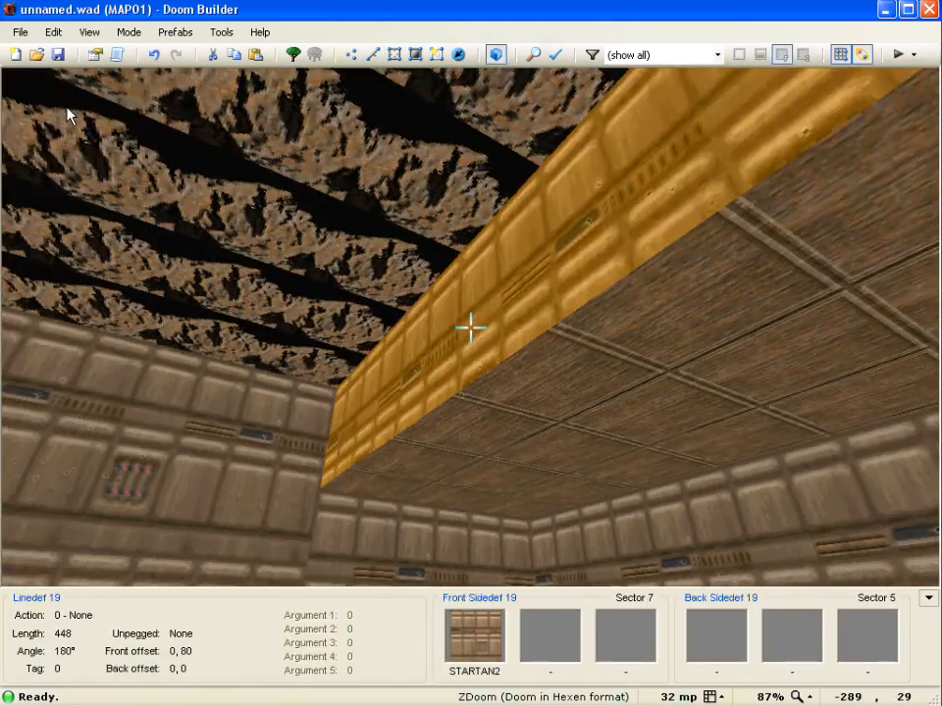
pyautogui.press('e')
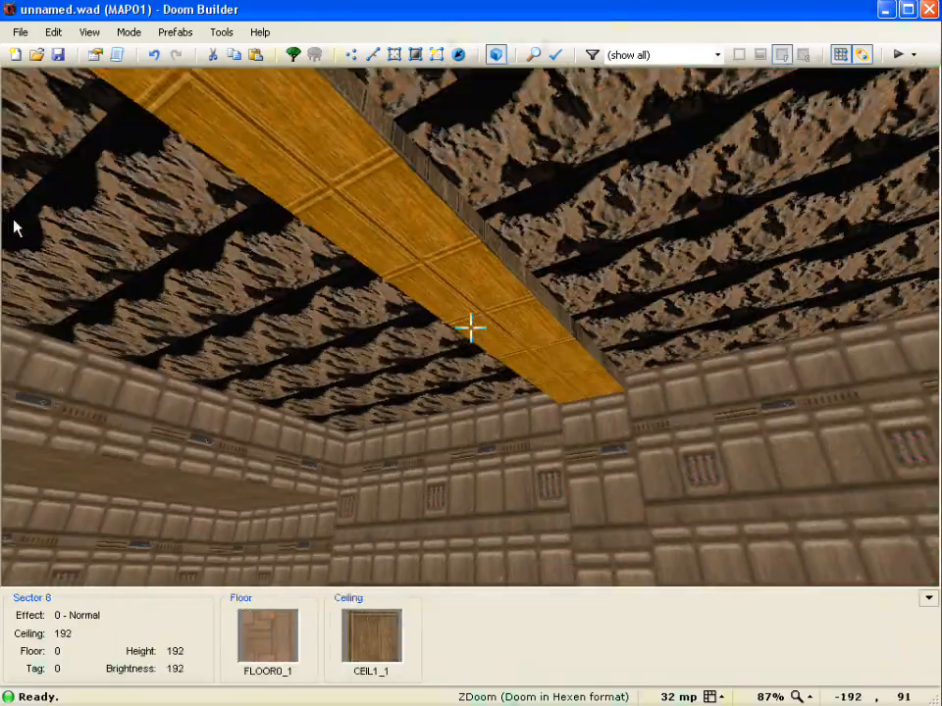
pyautogui.press('e')
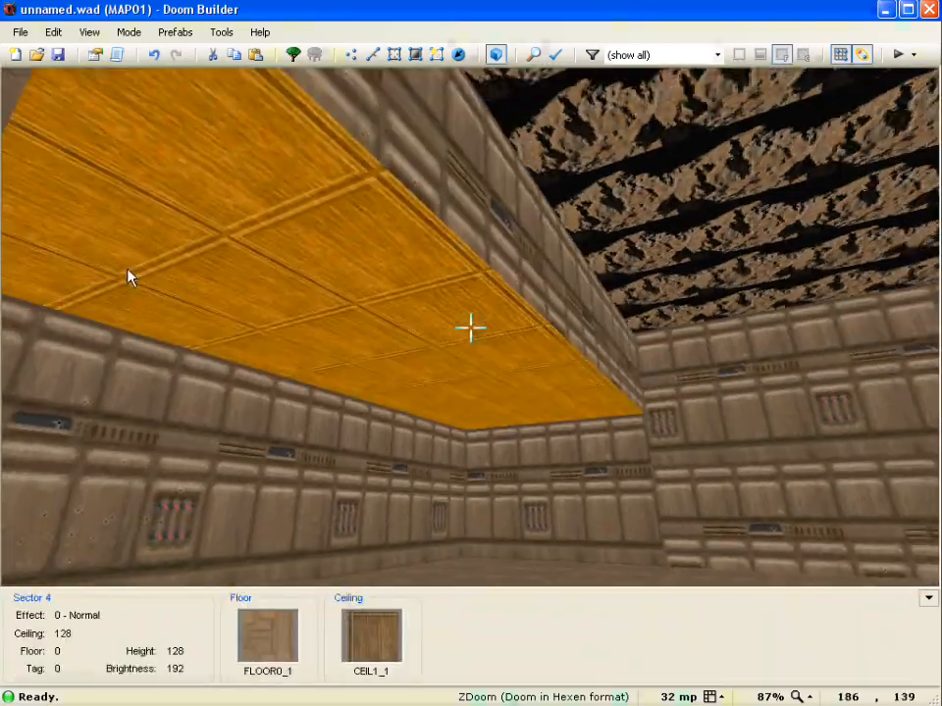
pyautogui.press('f')
pyautogui.press('e')
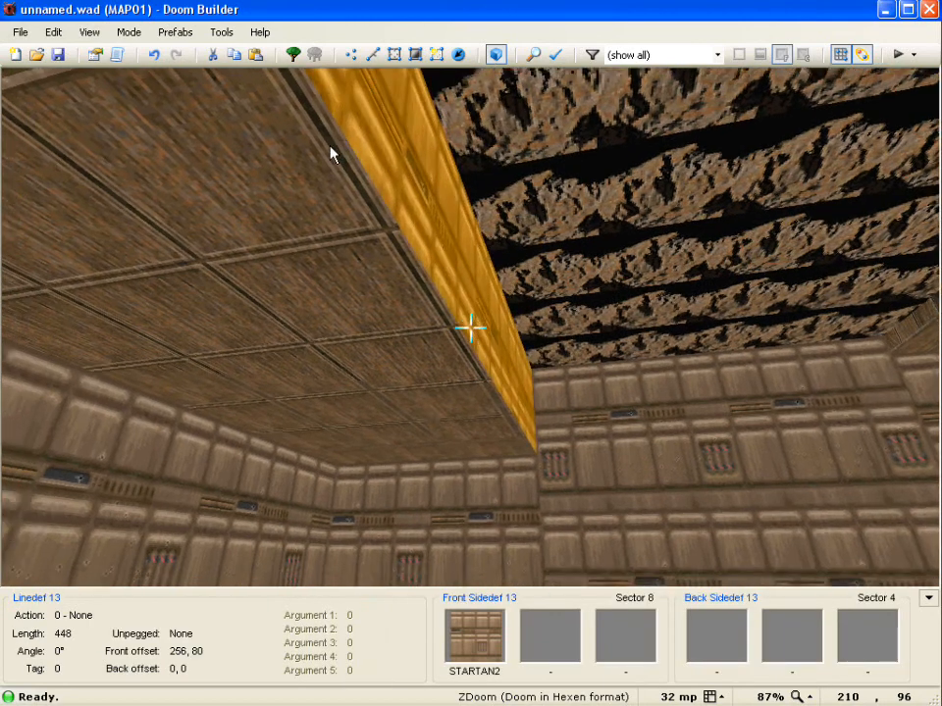
pyautogui.scroll(-4, 378, 76)
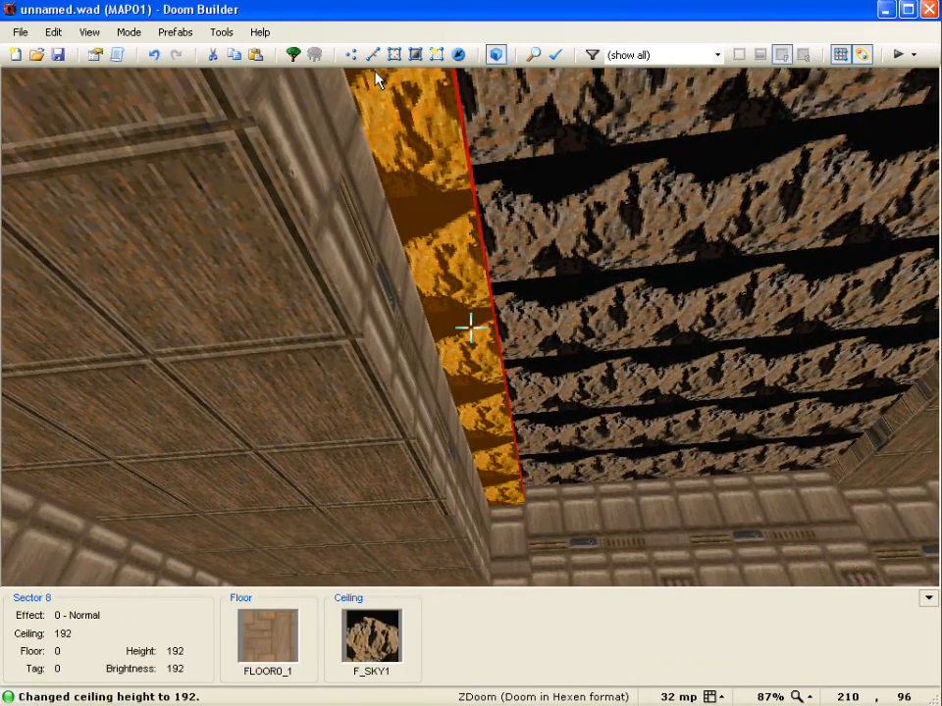
pyautogui.scroll(-3, 378, 75)
pyautogui.scroll(-3, 368, 132)
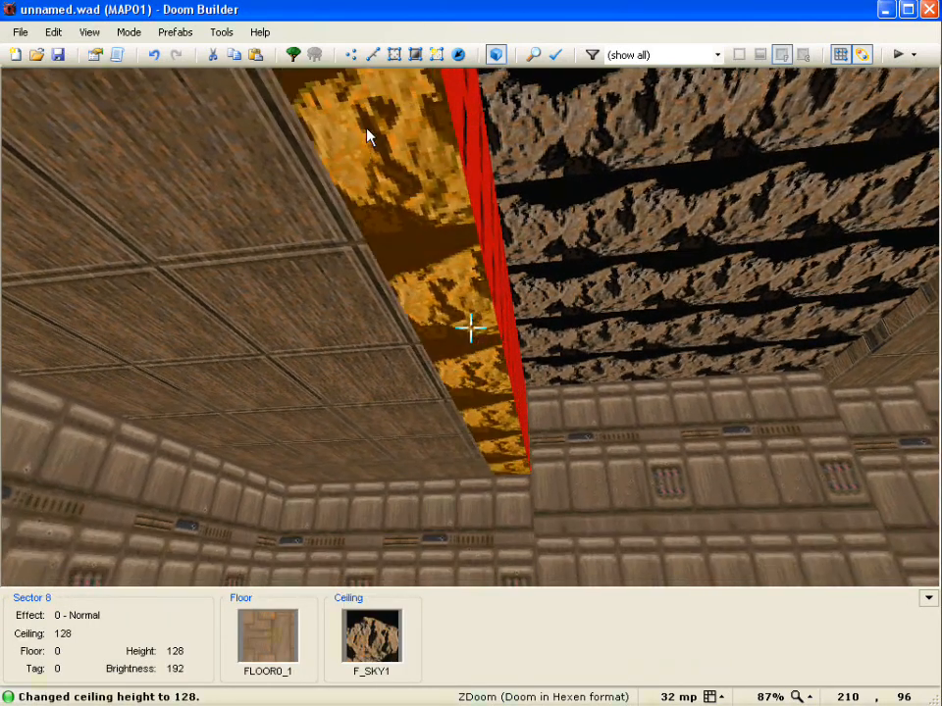
pyautogui.scroll(2, 368, 139)
pyautogui.scroll(-3, 355, 134)
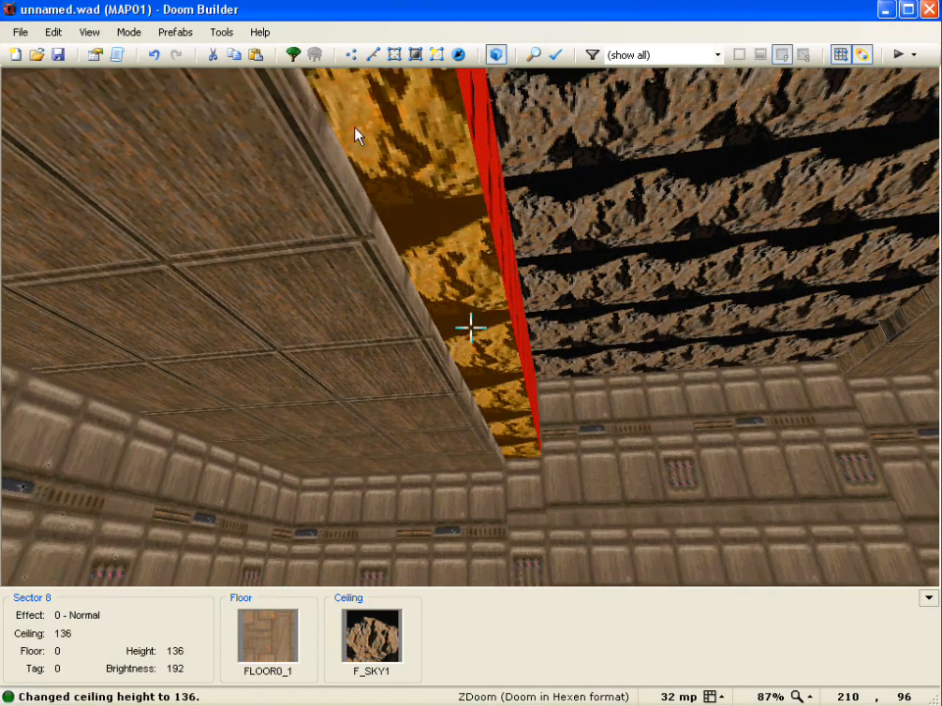
pyautogui.scroll(3, 351, 136)
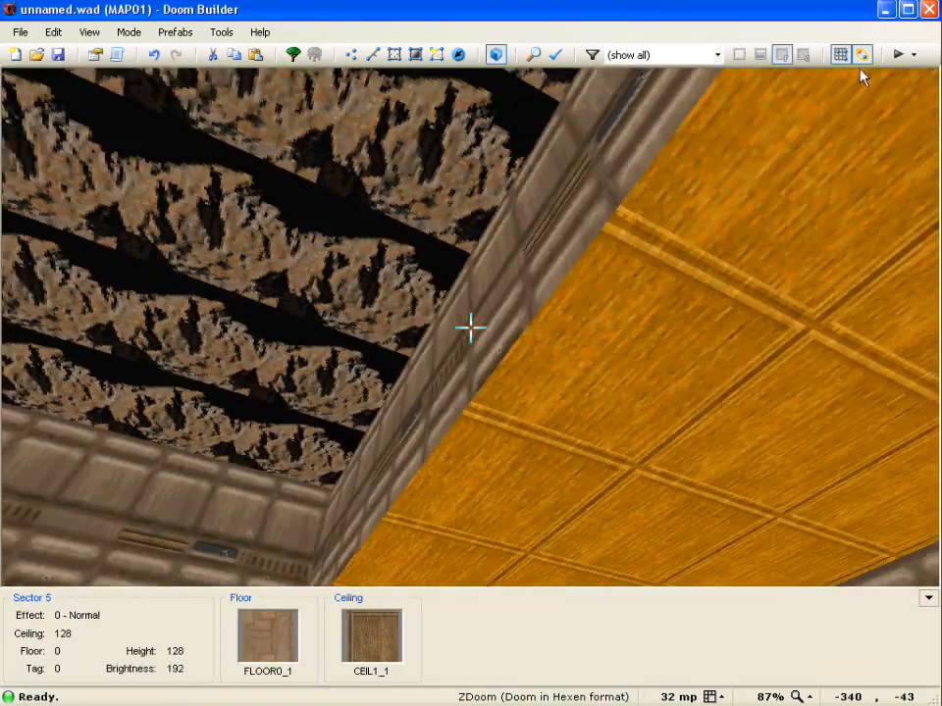
# Lower the ceiling of the narrow strip along the west edge of the sky area to 144
pyautogui.scroll(2, 790, 76)
pyautogui.scroll(-8, 790, 76)
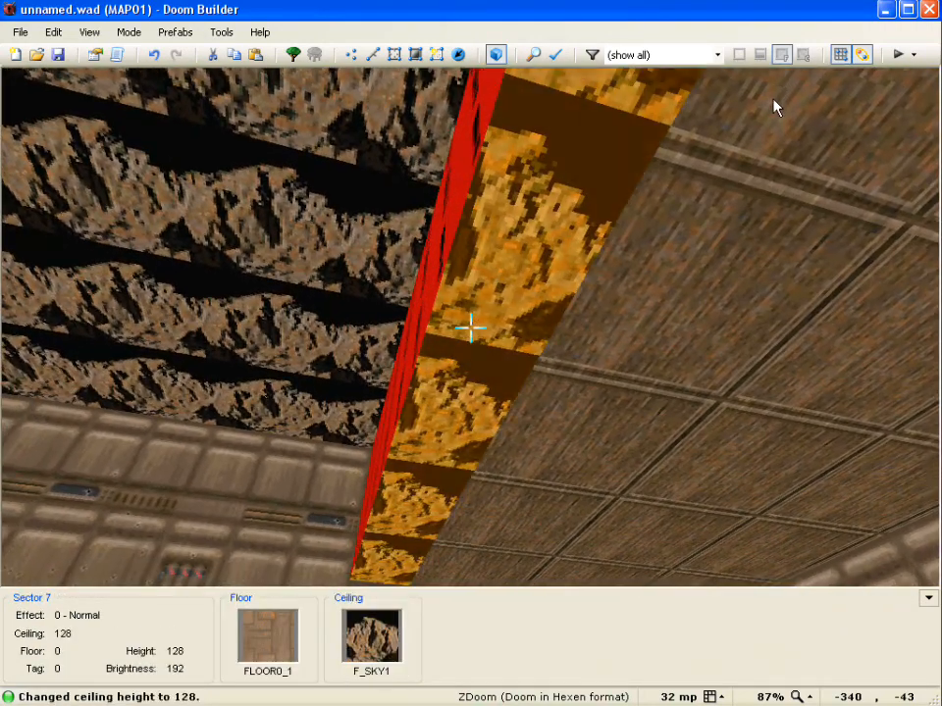
pyautogui.scroll(1, 773, 105)
pyautogui.scroll(1, 773, 105)
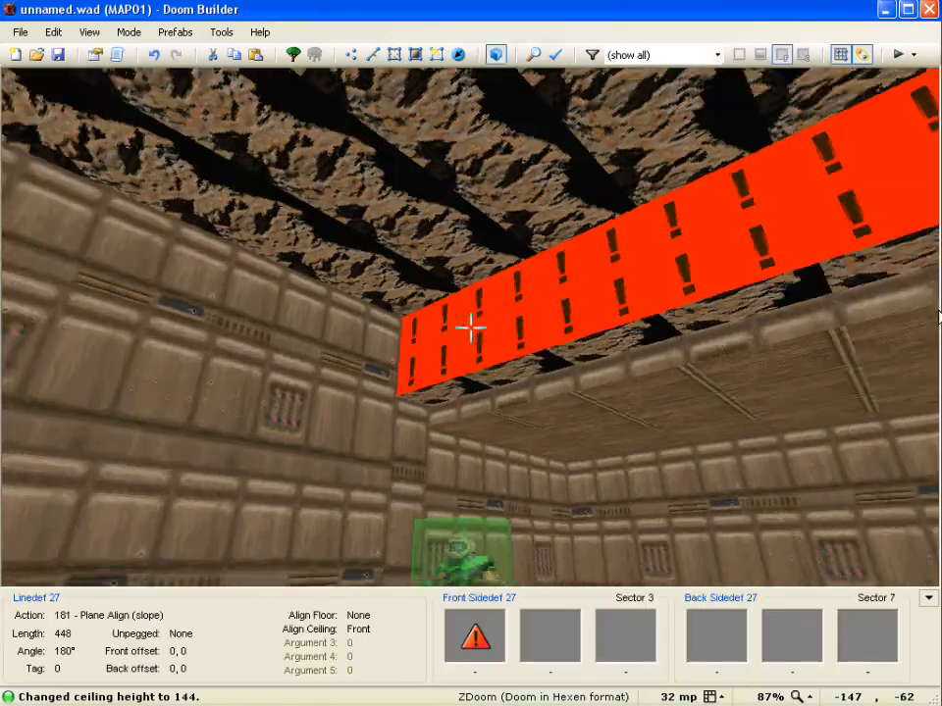
# Copy the WOOD1 texture from the ceiling beam's side and paste it onto the upper walls beside the east and west lowered strips
pyautogui.press('f')
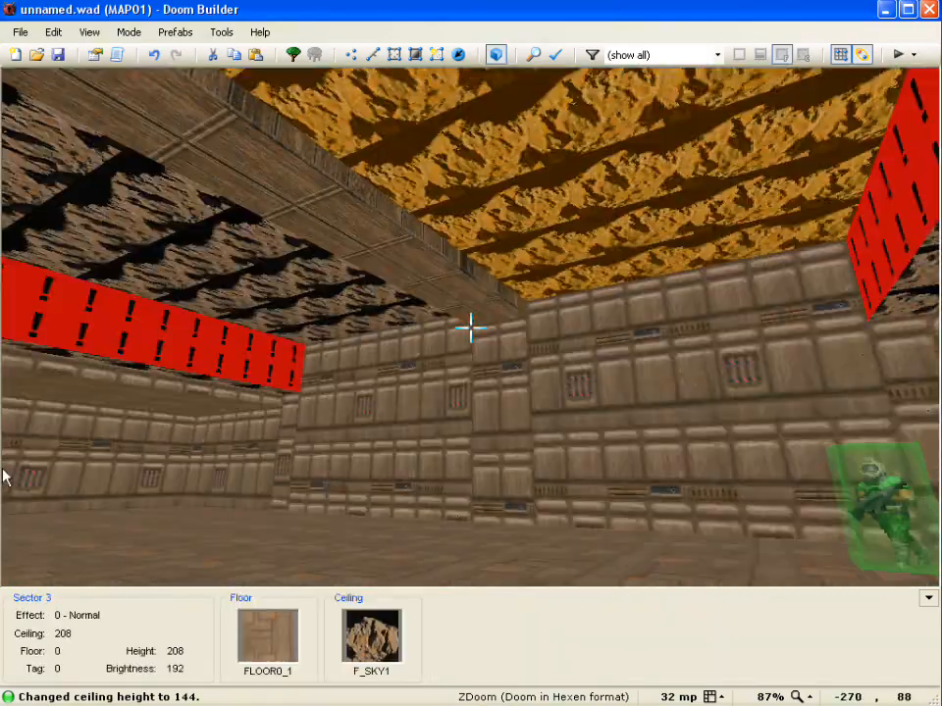
pyautogui.press('e')
pyautogui.press('e')
pyautogui.press('e')
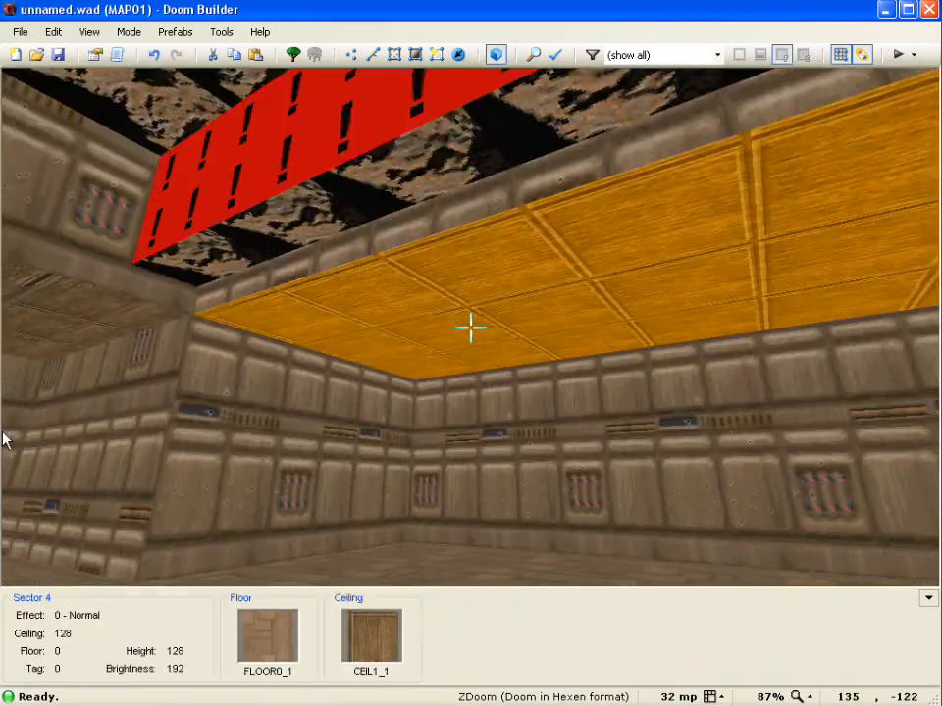
pyautogui.press('d')
pyautogui.press('f')
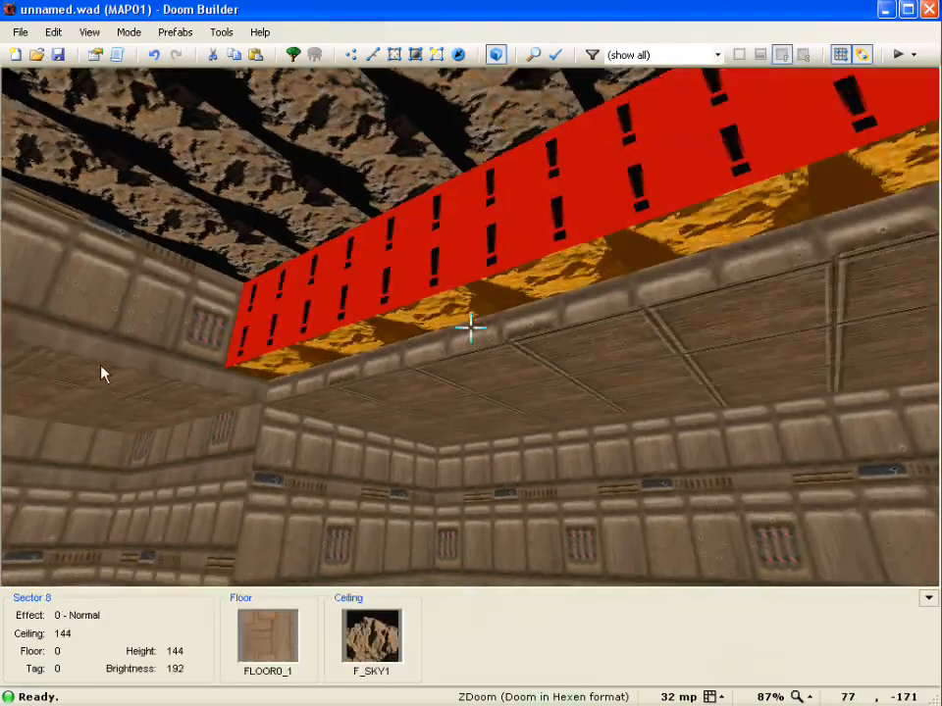
pyautogui.press('e')
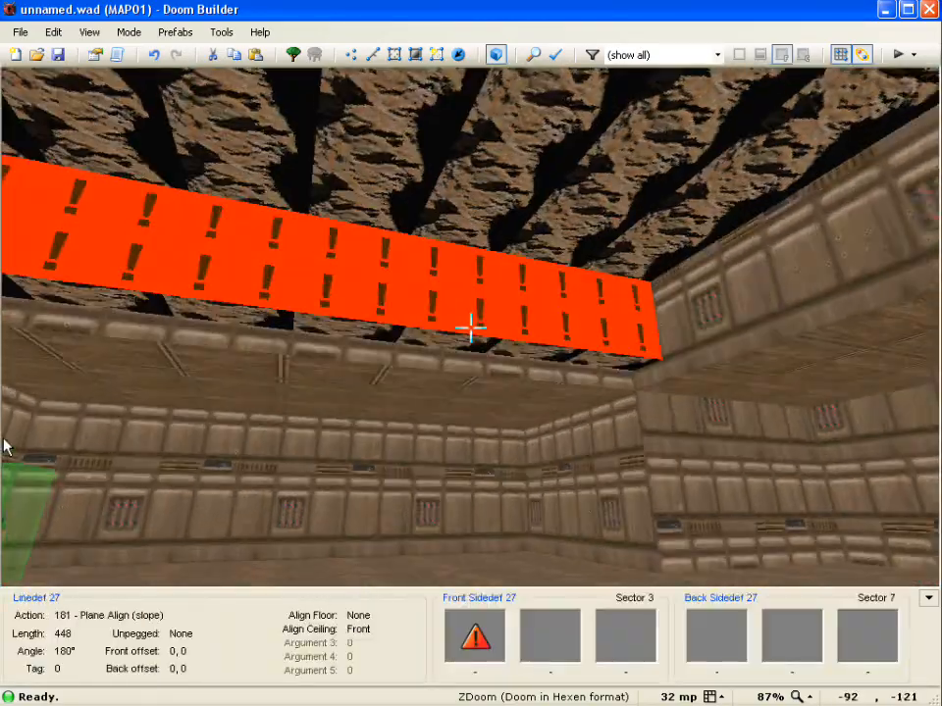
pyautogui.press('s')
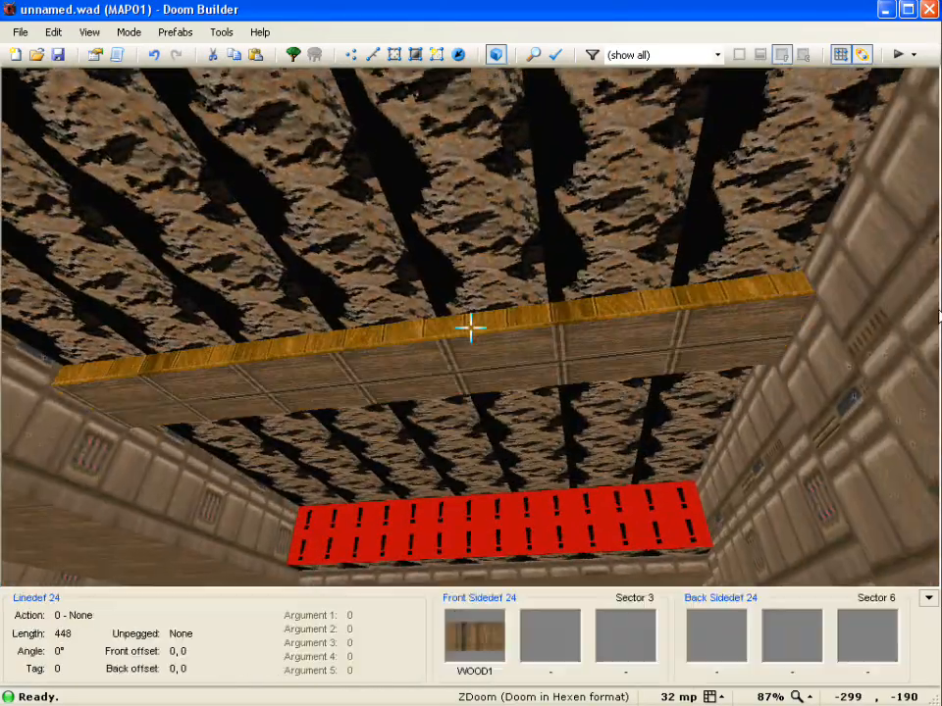
pyautogui.hotkey('ctrl', 'c')
pyautogui.press('e')
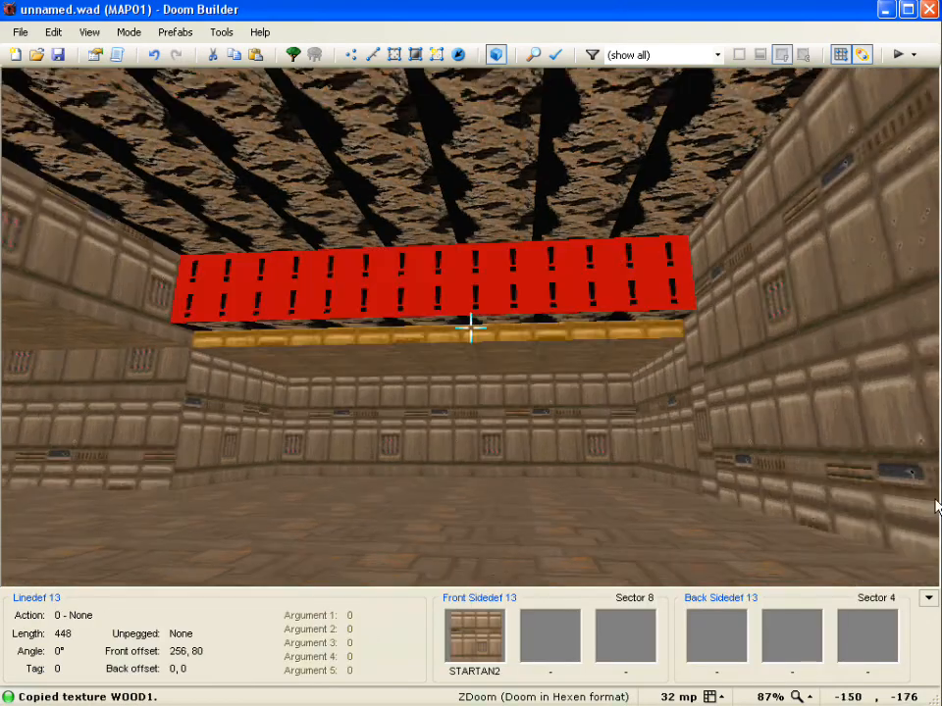
pyautogui.hotkey('ctrl', 'v')
pyautogui.press('e')
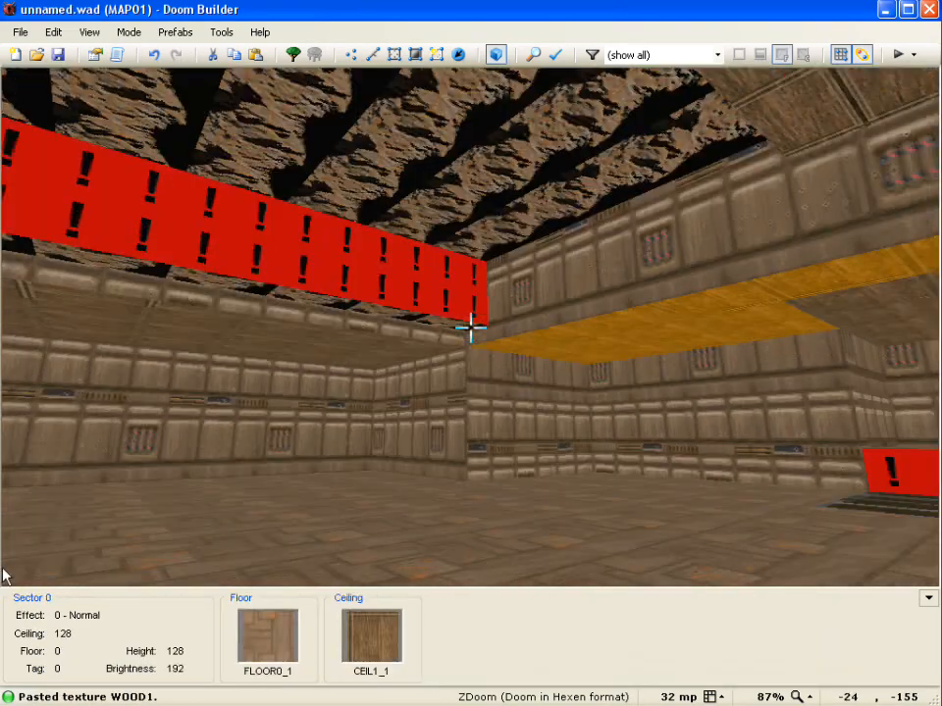
pyautogui.hotkey('ctrl', 'v')
# Inspect the lowered sky strips, their wood trim and the ceiling beam in 3D, and return to the 2D map
pyautogui.press('d')
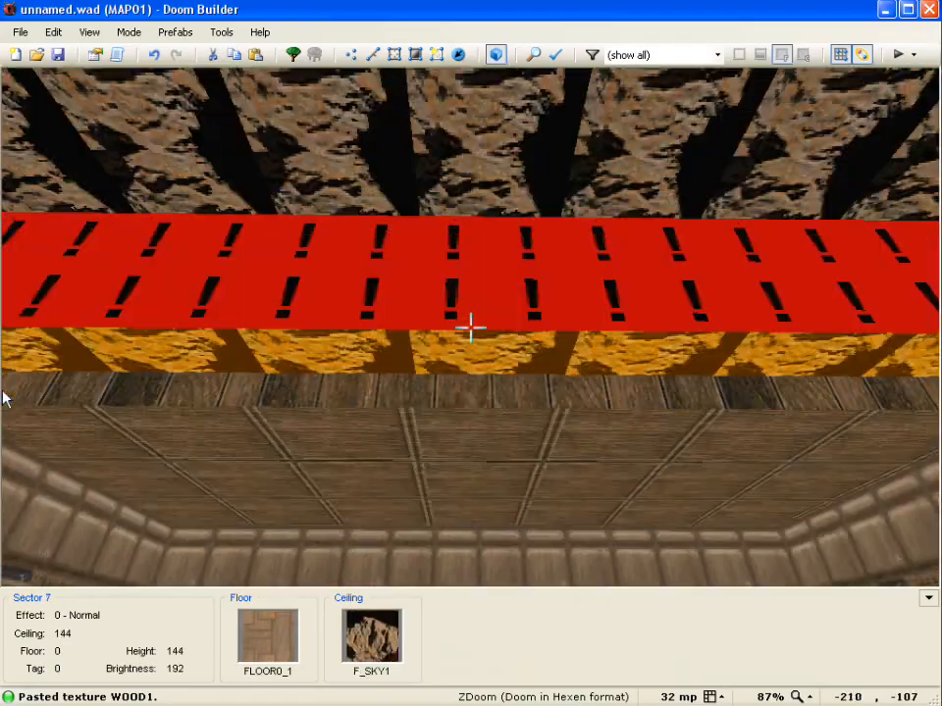
pyautogui.press('f')
pyautogui.press('s')
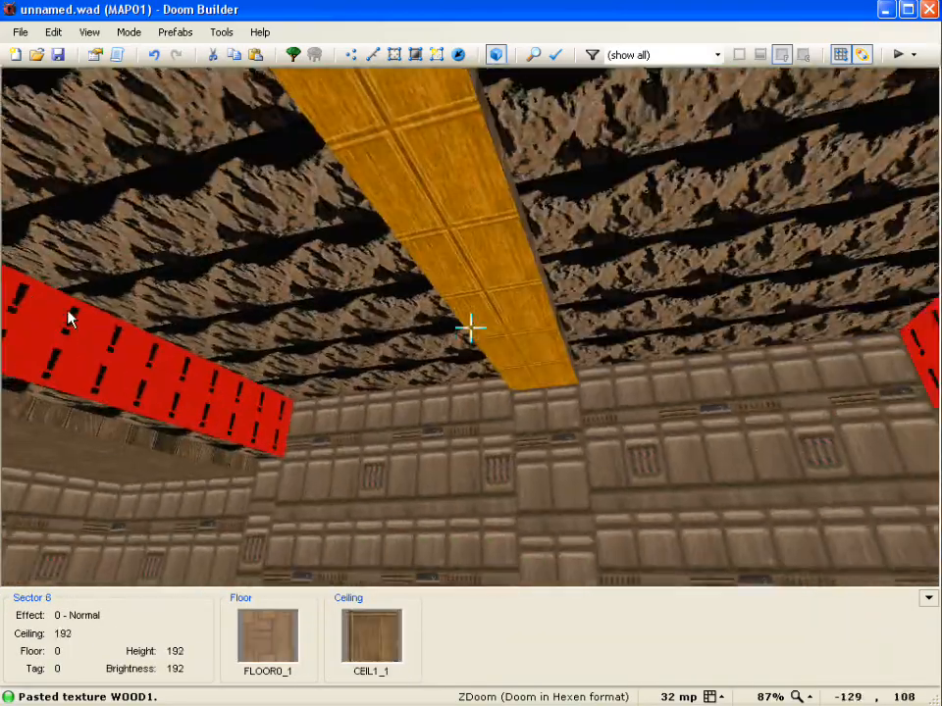
pyautogui.press('e')
pyautogui.press('d')
pyautogui.press('e')
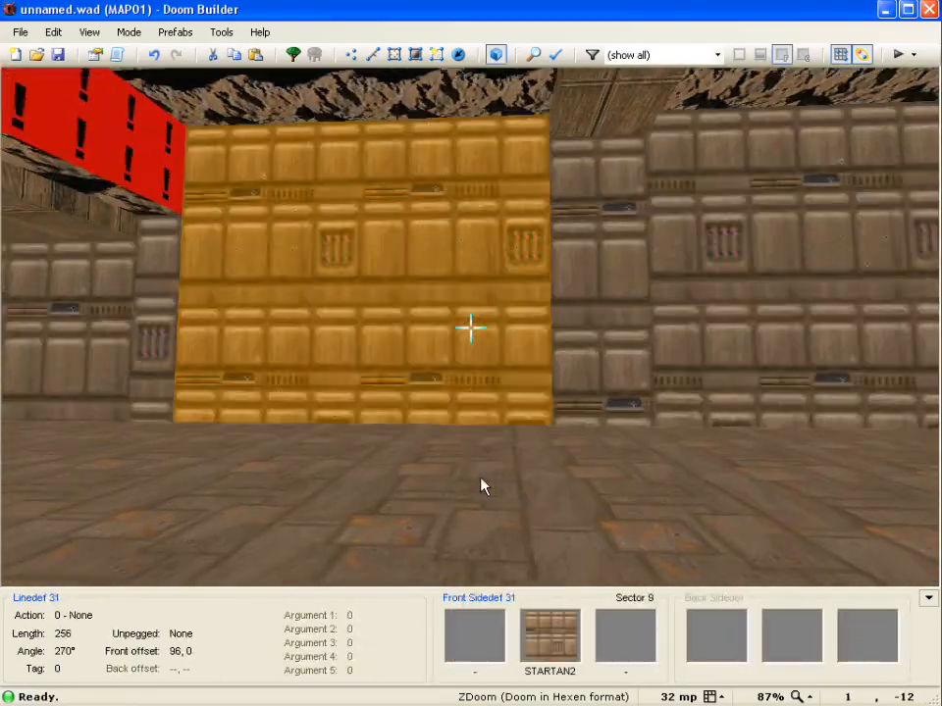
pyautogui.press('w')
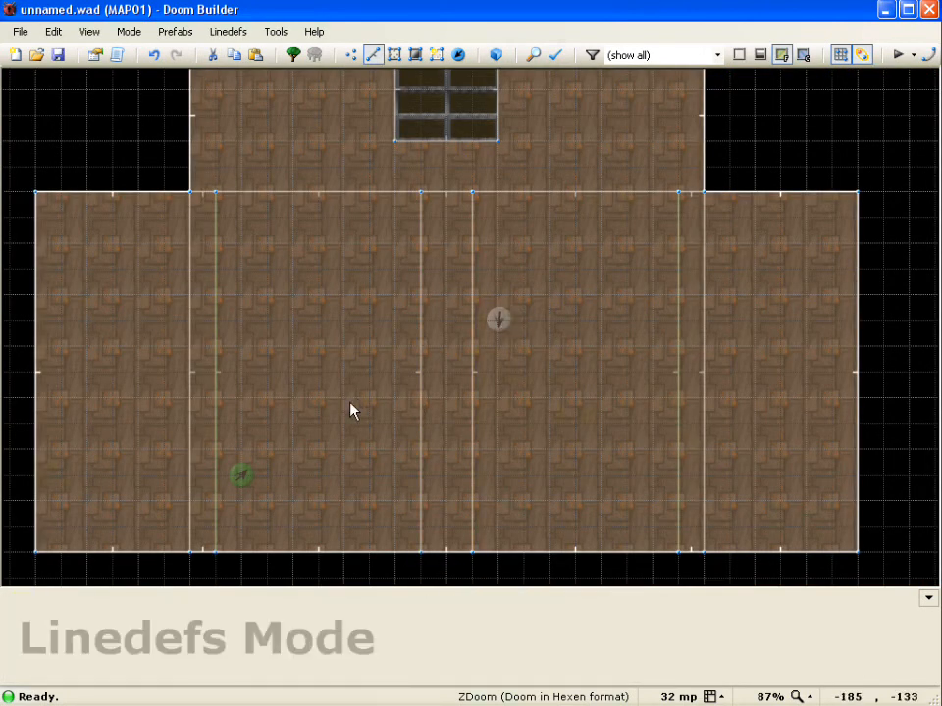
# Test the map in the game and walk around the room to examine the sloped sky ceiling, beam and floor ramp
pyautogui.scroll(-2, 353, 410)
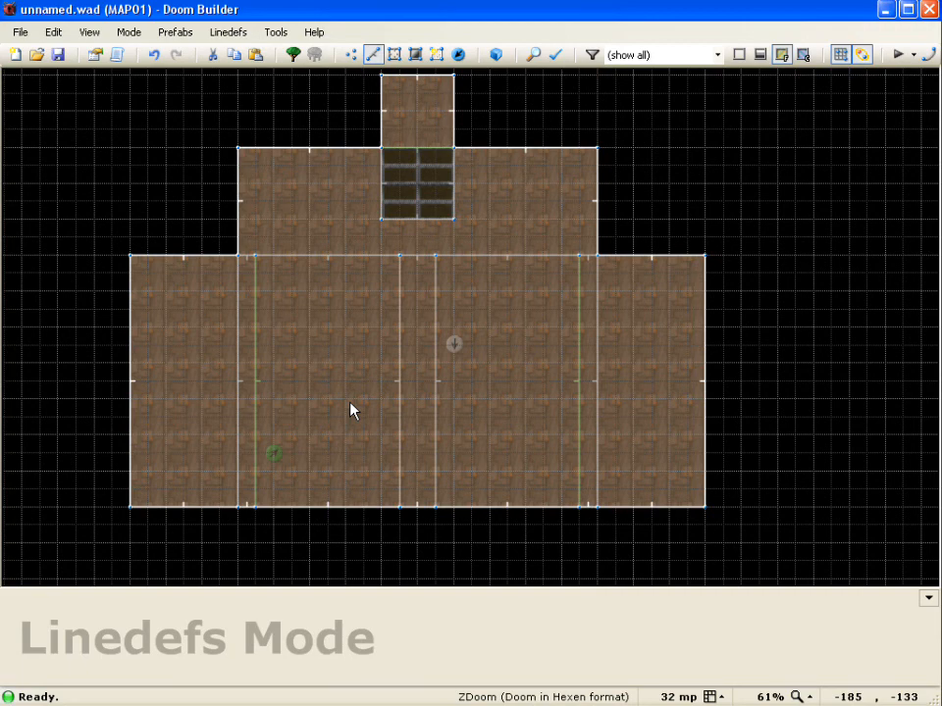
pyautogui.press('F9')
pyautogui.press('w')
pyautogui.press('w')
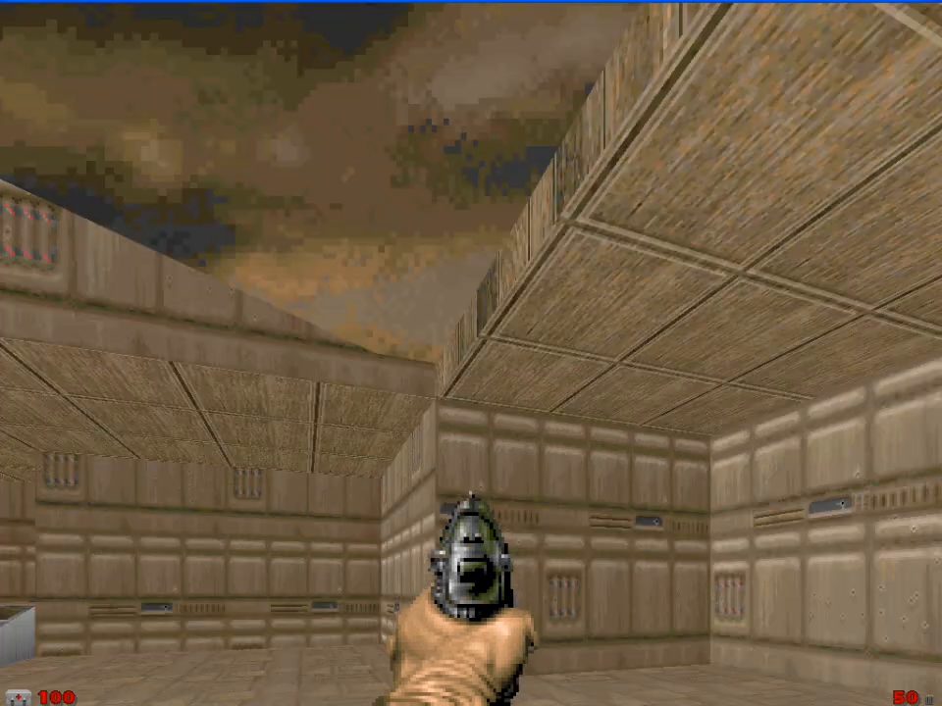
pyautogui.press('w')
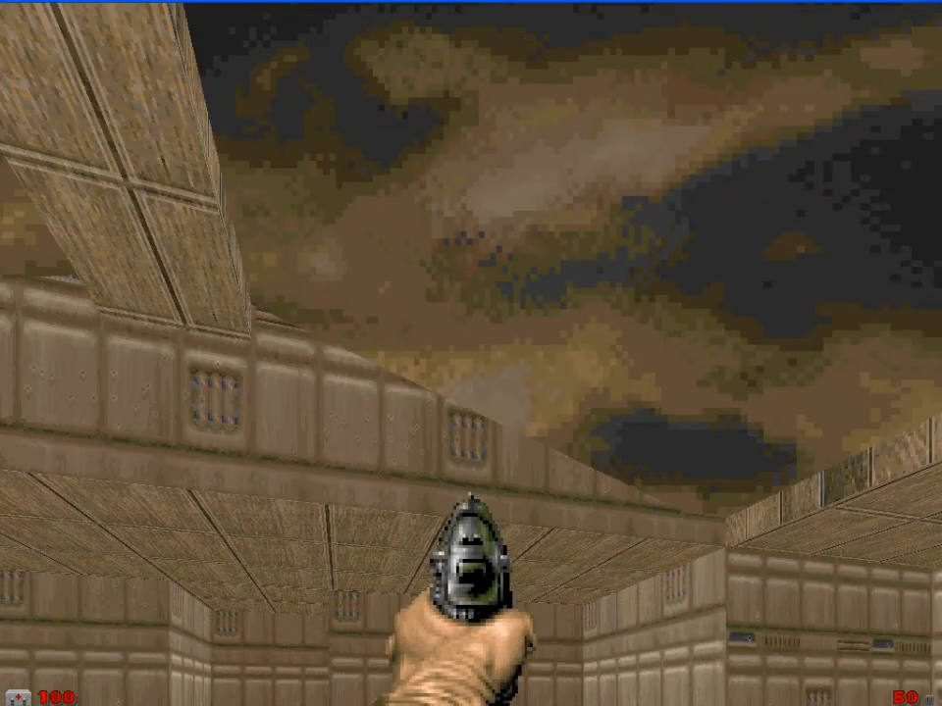
pyautogui.press('w')
pyautogui.press('w')
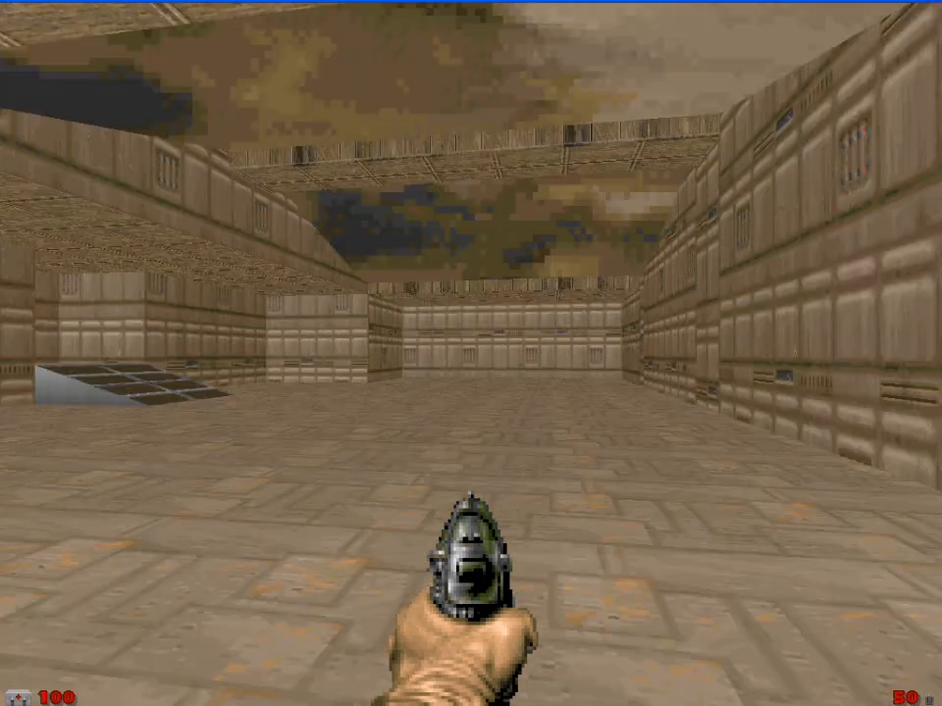
pyautogui.press('w')
pyautogui.press('d')
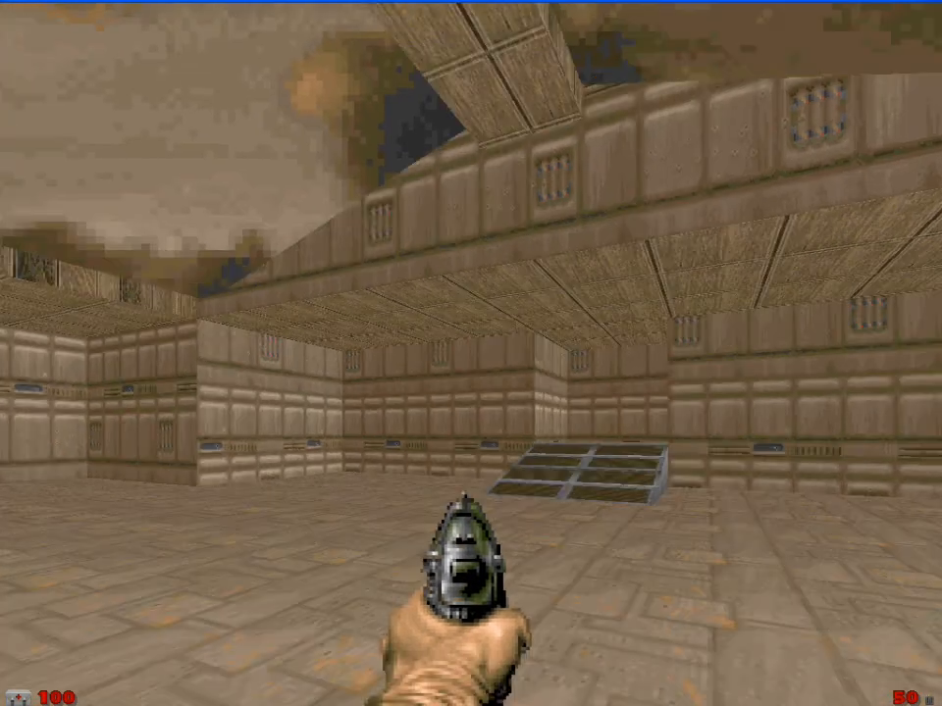
# Look over the sloped sky openings, the lowered side strips and the wall joints from several spots in the game test
pyautogui.press('a')
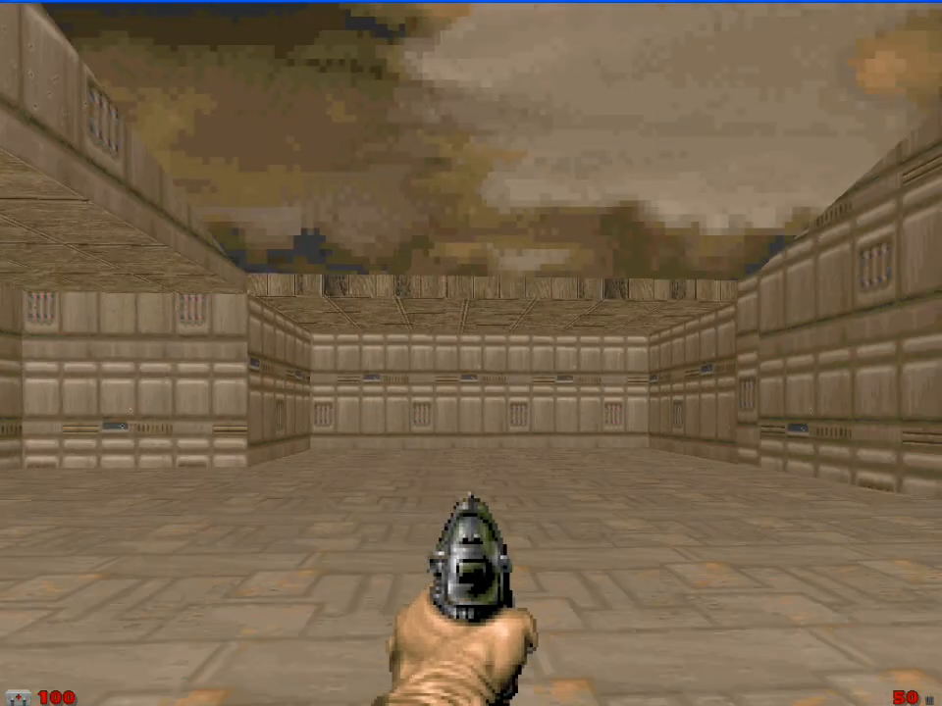
pyautogui.press('w')
pyautogui.press('d')
pyautogui.press('s')
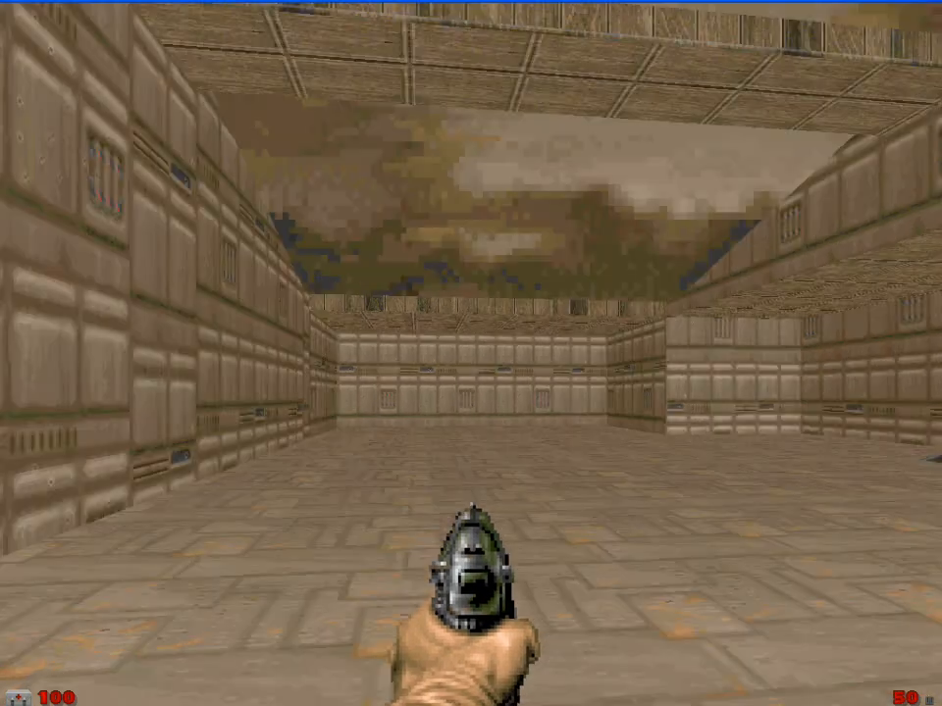
pyautogui.press('s')
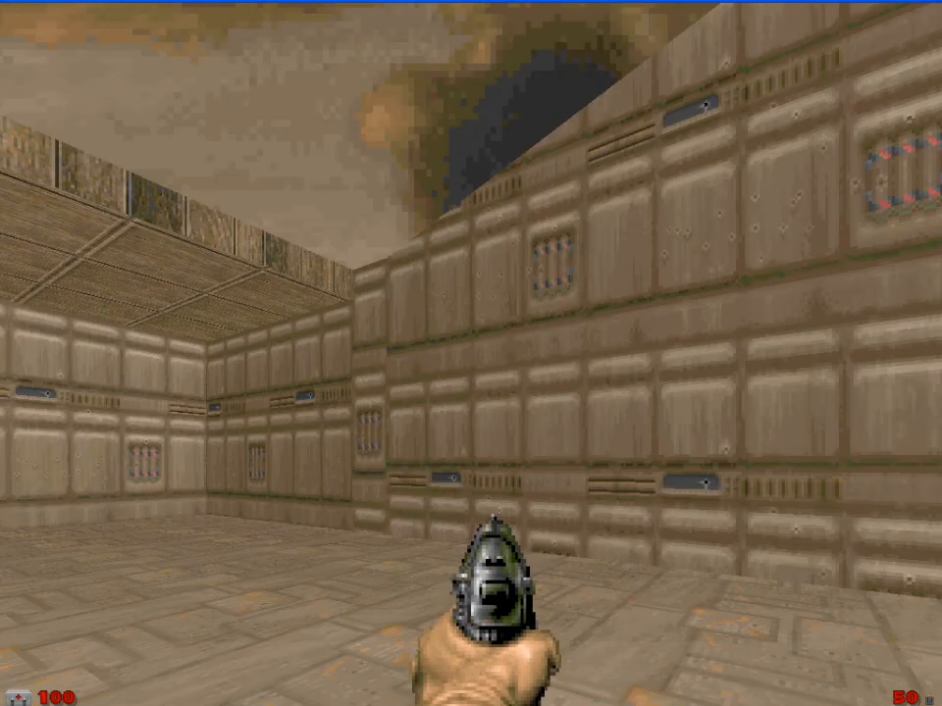
pyautogui.press('s')
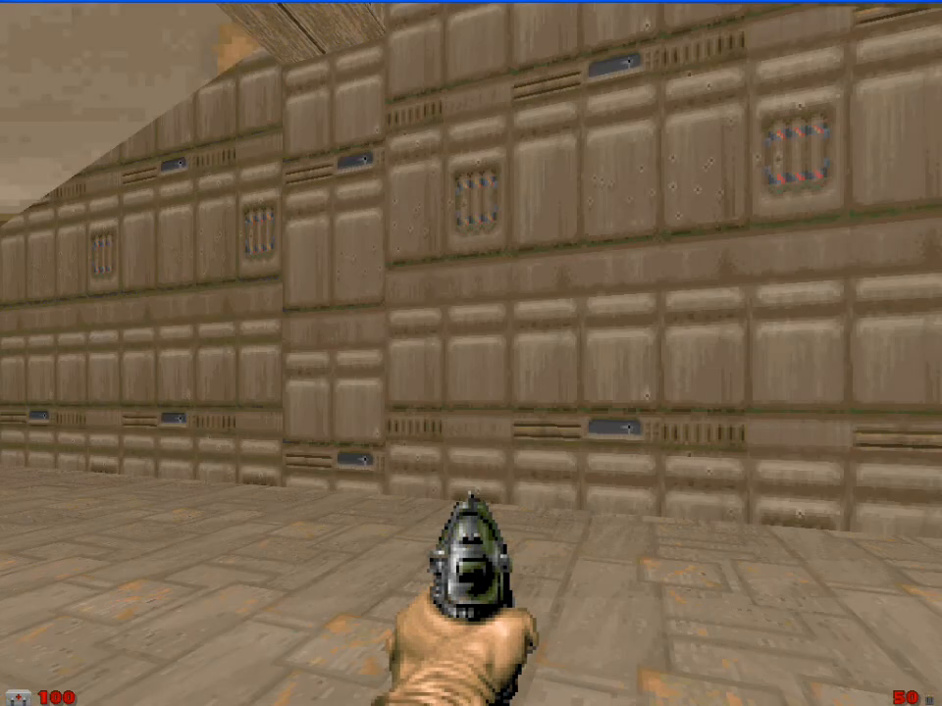
pyautogui.press('s')
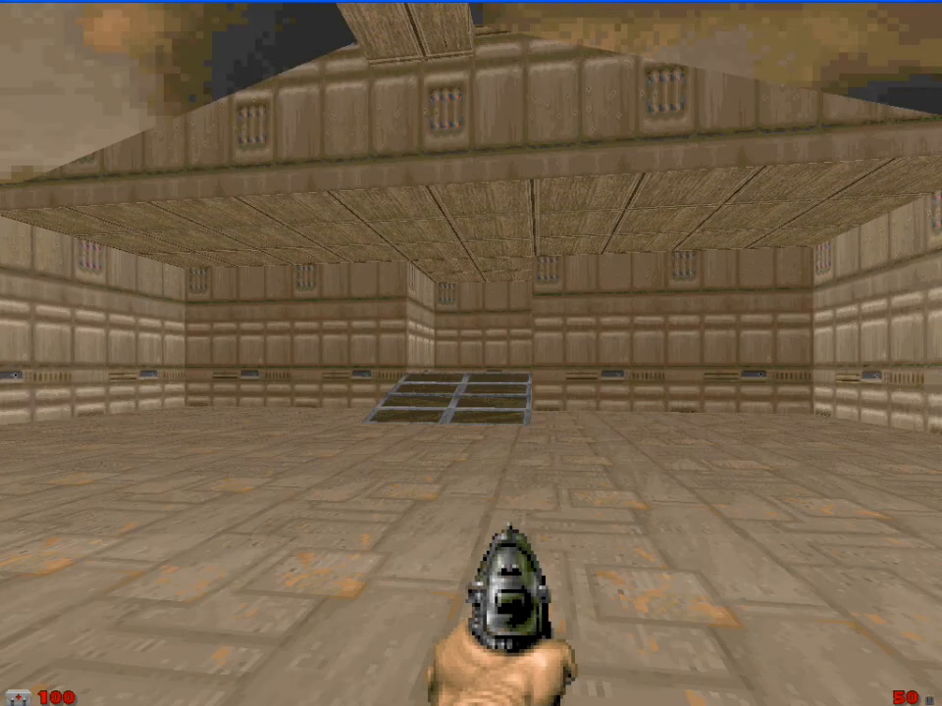
pyautogui.press('s')
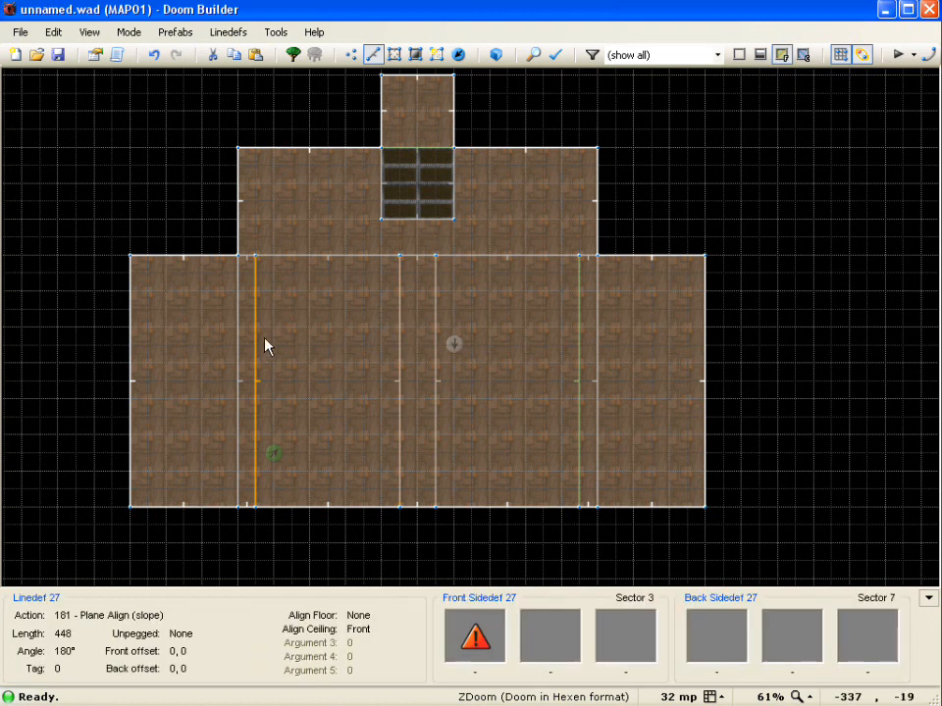
pyautogui.hotkey('ctrl', 'd')
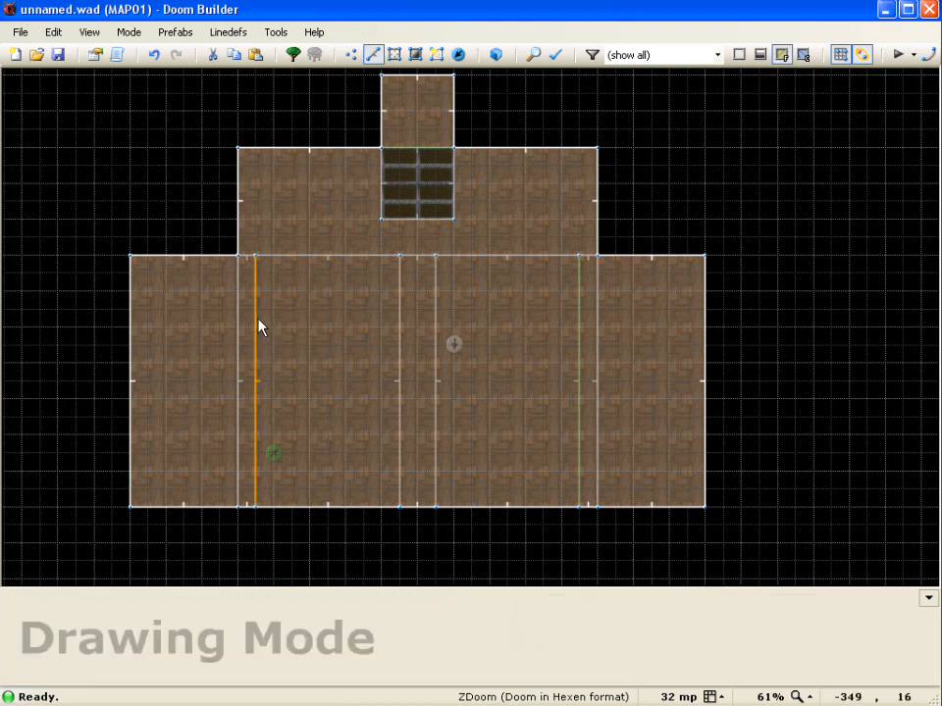
pyautogui.scroll(1, 256, 320)
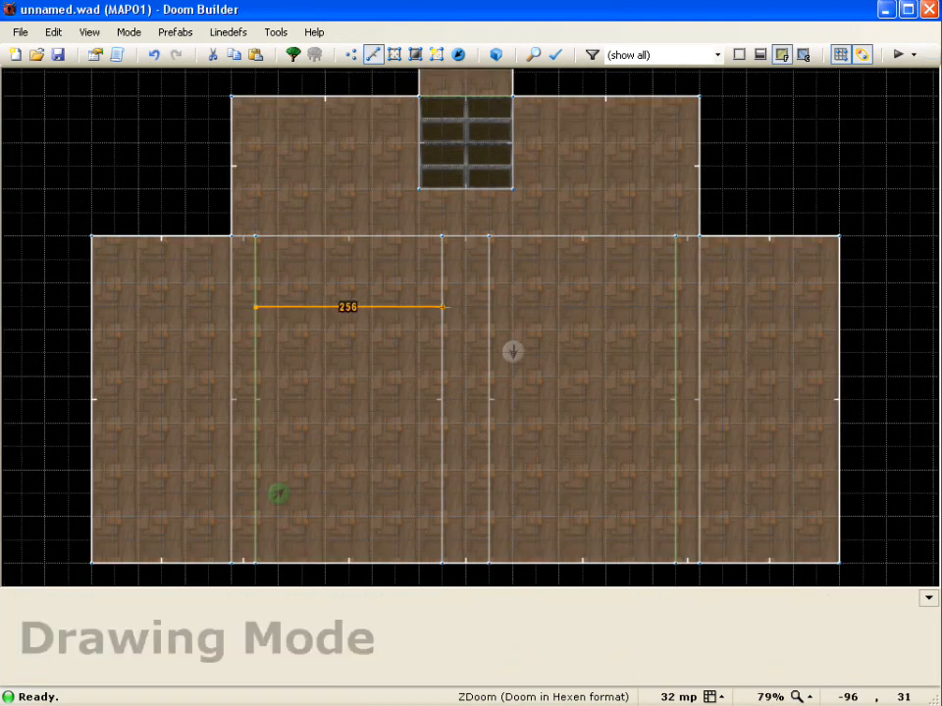
pyautogui.press('Escape')
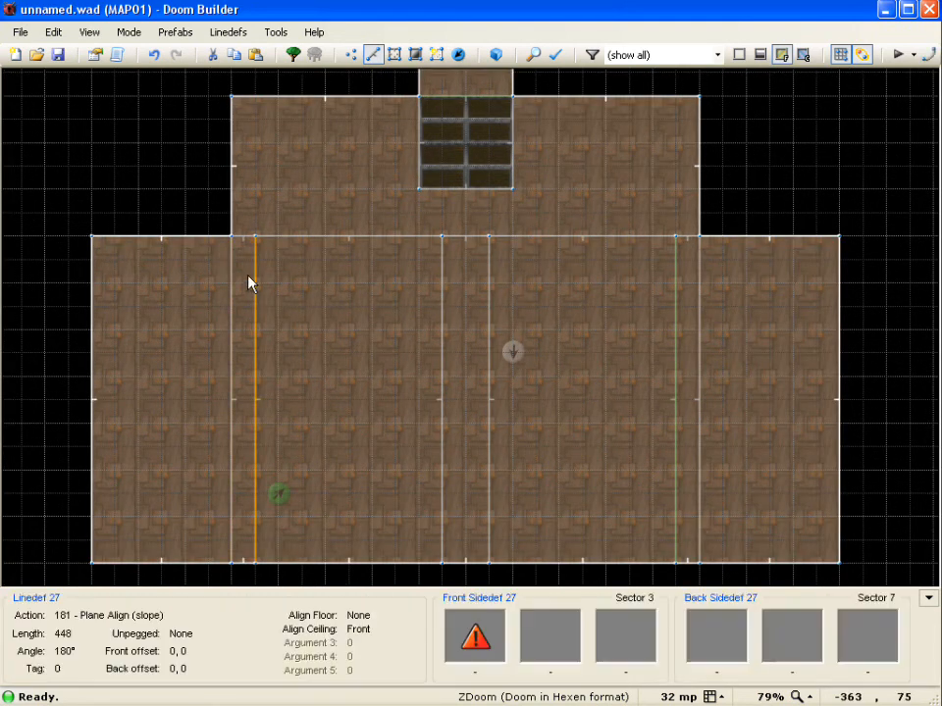
# Draw a 256 by 32 cross strip near the north end of both the west and east sky sectors
pyautogui.hotkey('ctrl', 'd')
pyautogui.click(253, 284)
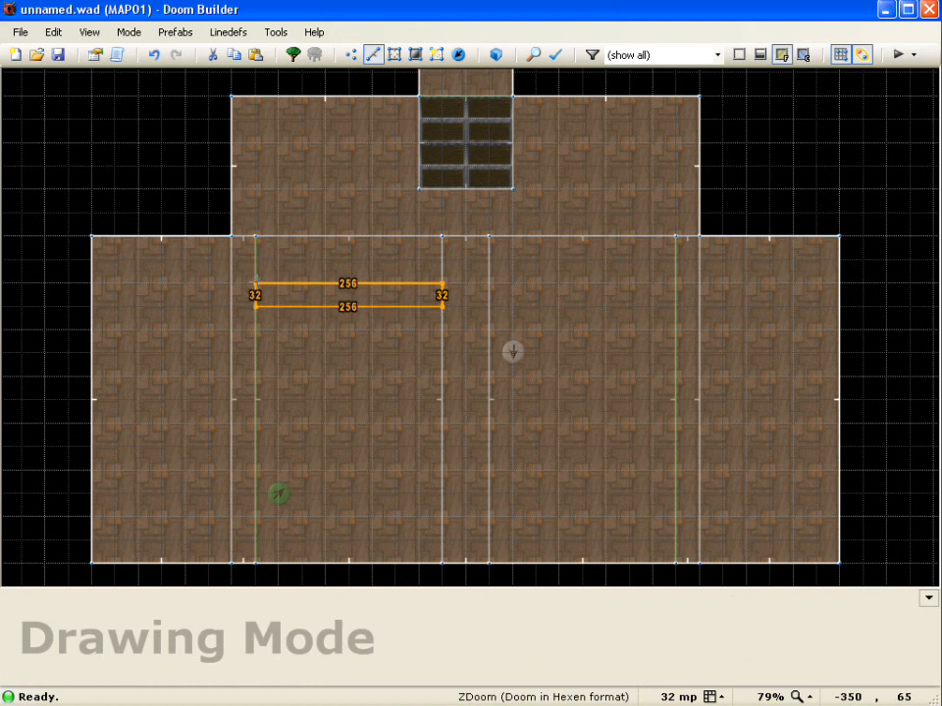
pyautogui.click(255, 283)
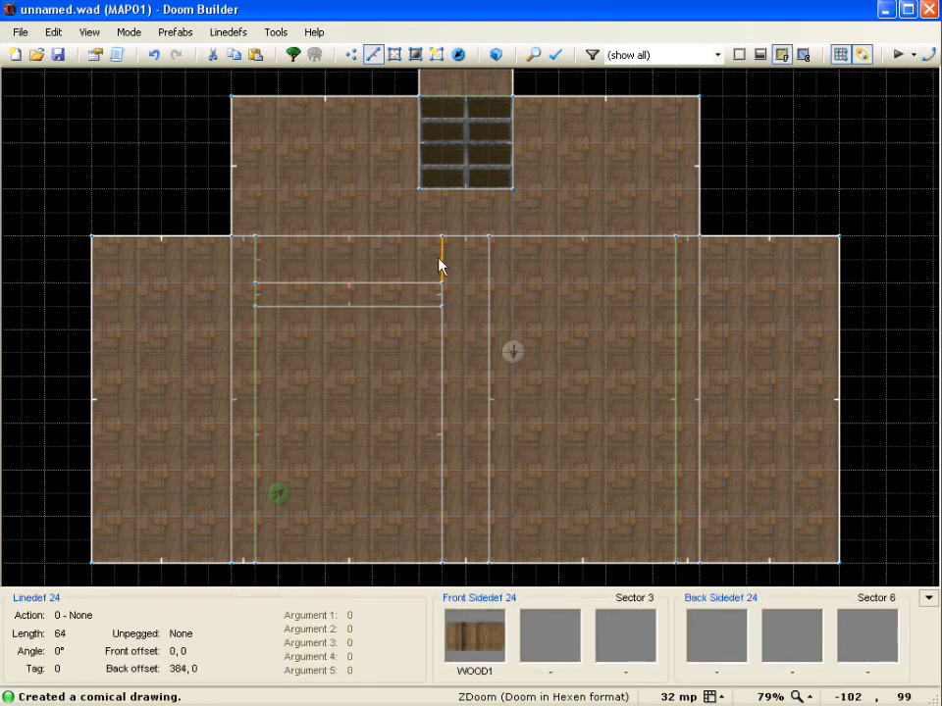
pyautogui.hotkey('ctrl', 'd')
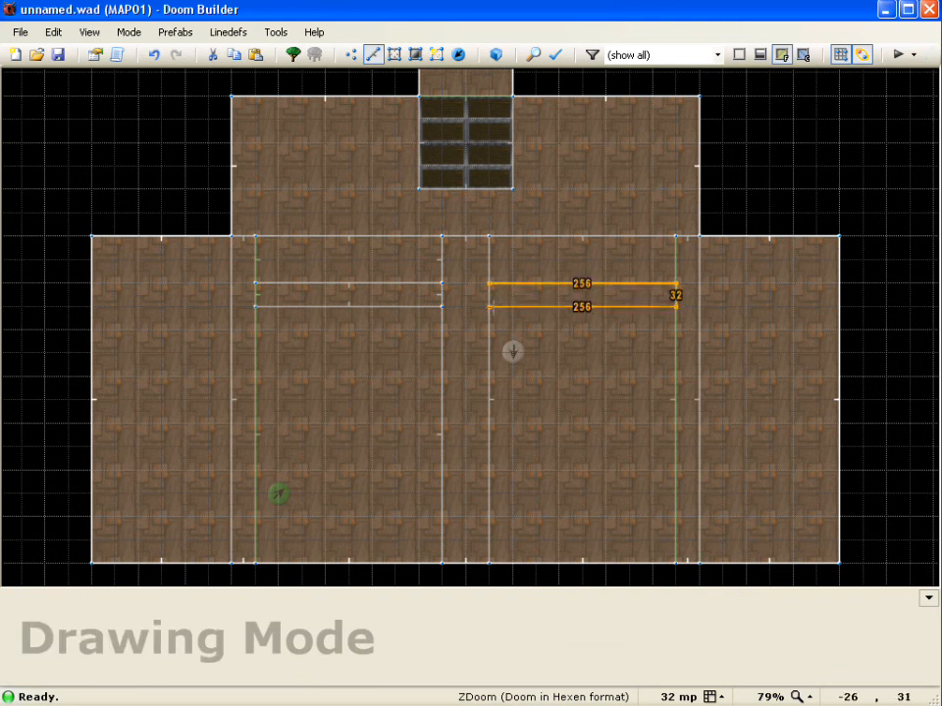
pyautogui.click(494, 288)
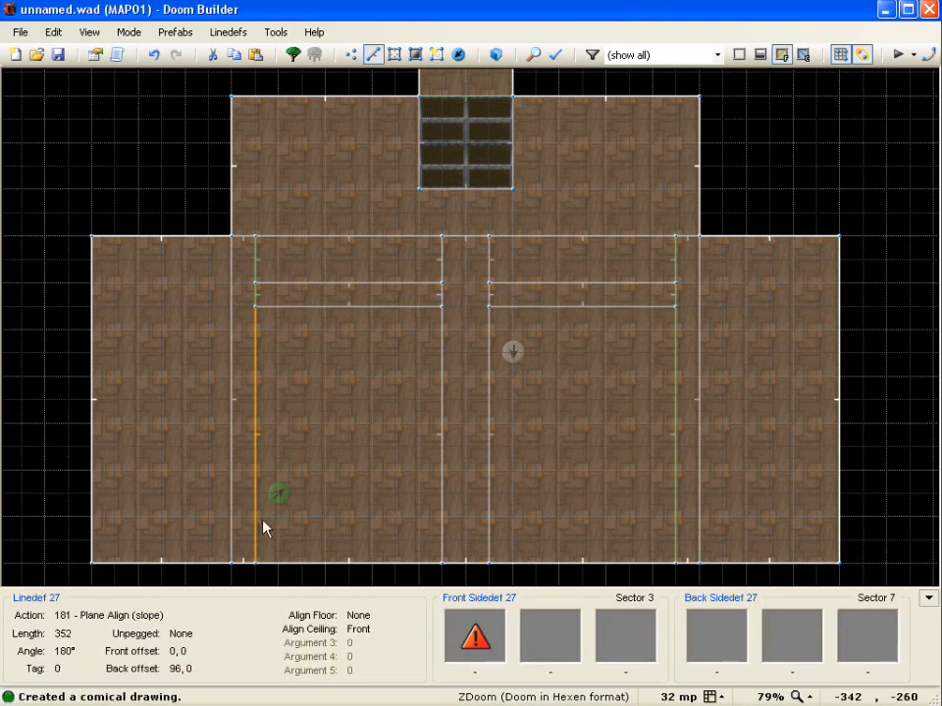
# Draw matching 256 by 32 cross strips near the south end of the west and east sky sectors
pyautogui.hotkey('ctrl', 'd')
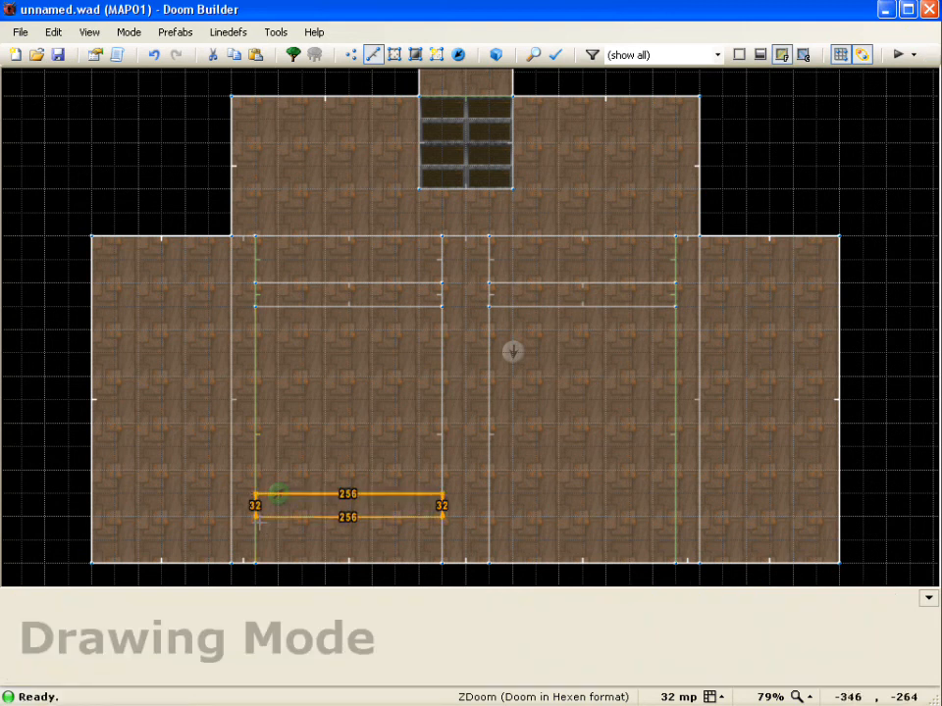
pyautogui.click(254, 516)
pyautogui.hotkey('ctrl', 'd')
pyautogui.click(487, 494)
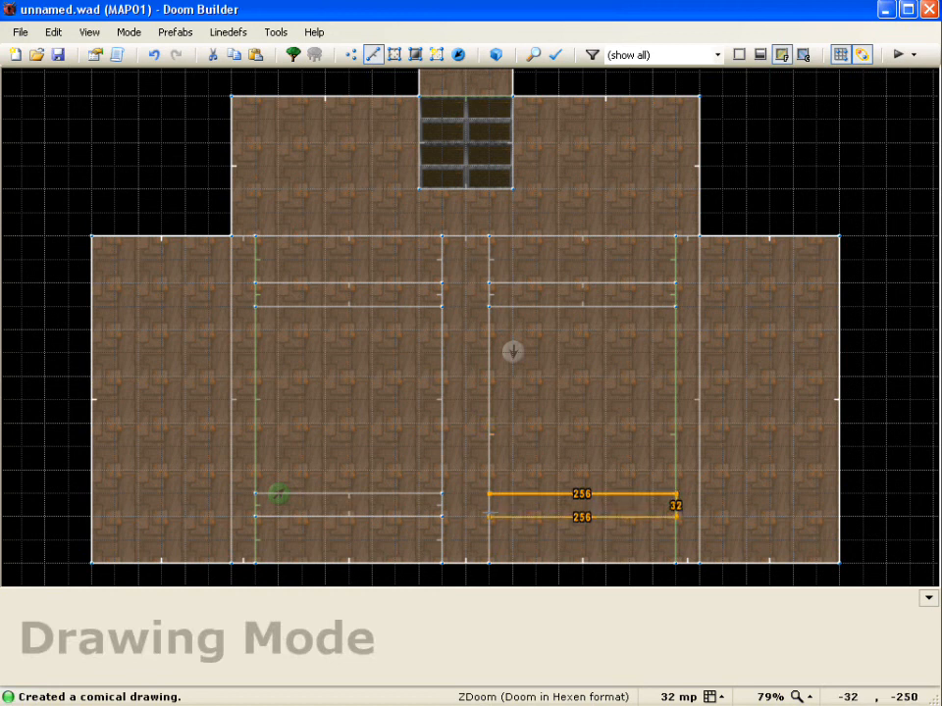
pyautogui.click(487, 516)
pyautogui.click(487, 493)
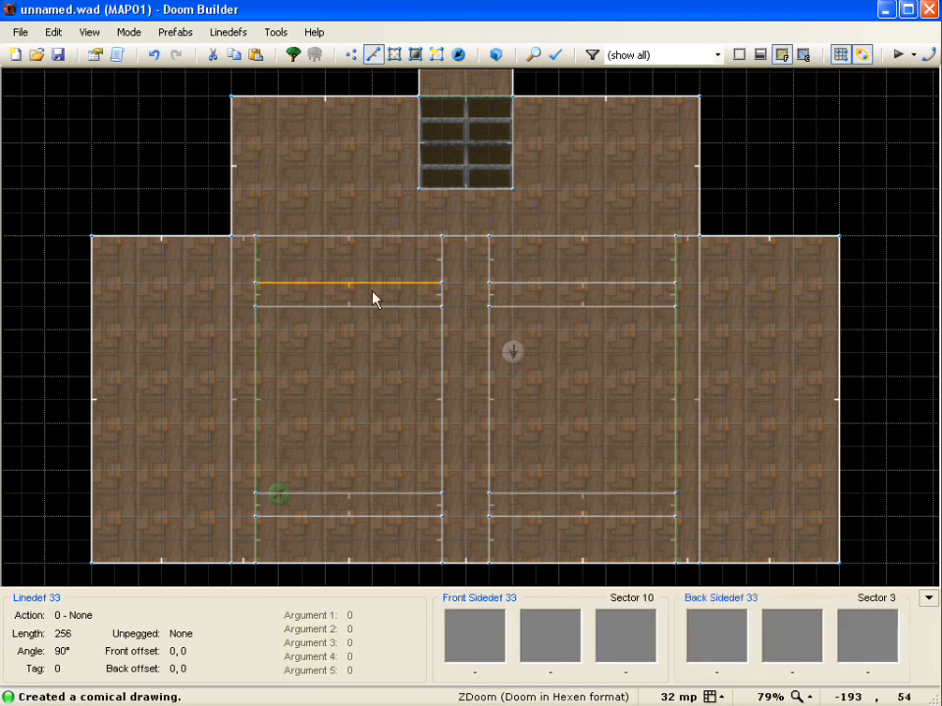
# Lower the ceiling of all four cross strips to 192 and clear the selection
pyautogui.press('s')
pyautogui.click(410, 300)
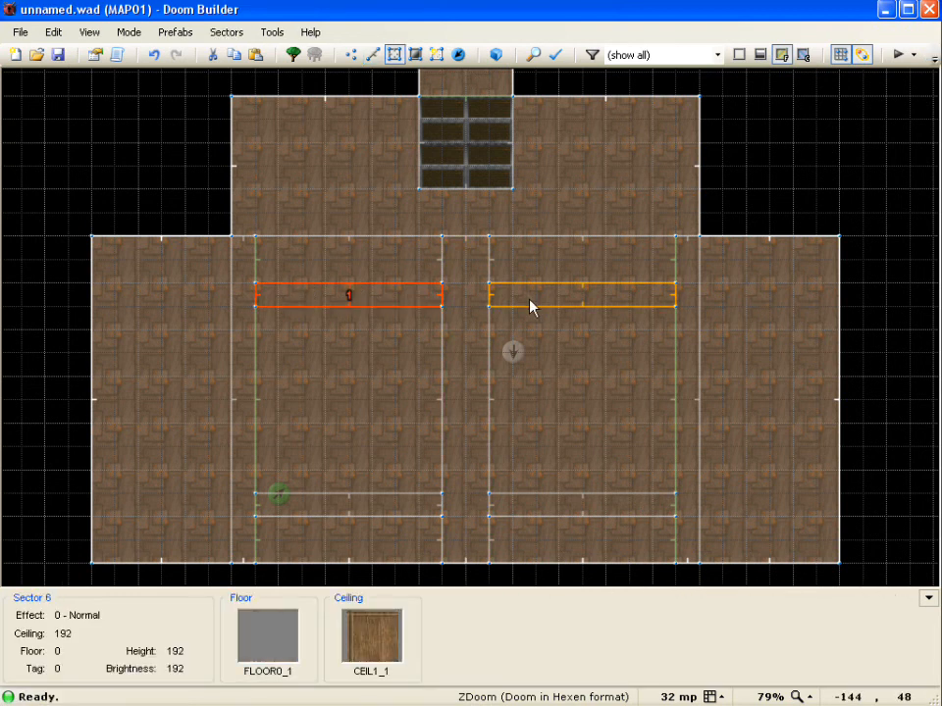
pyautogui.click(530, 307)
pyautogui.click(535, 507)
pyautogui.click(410, 504)
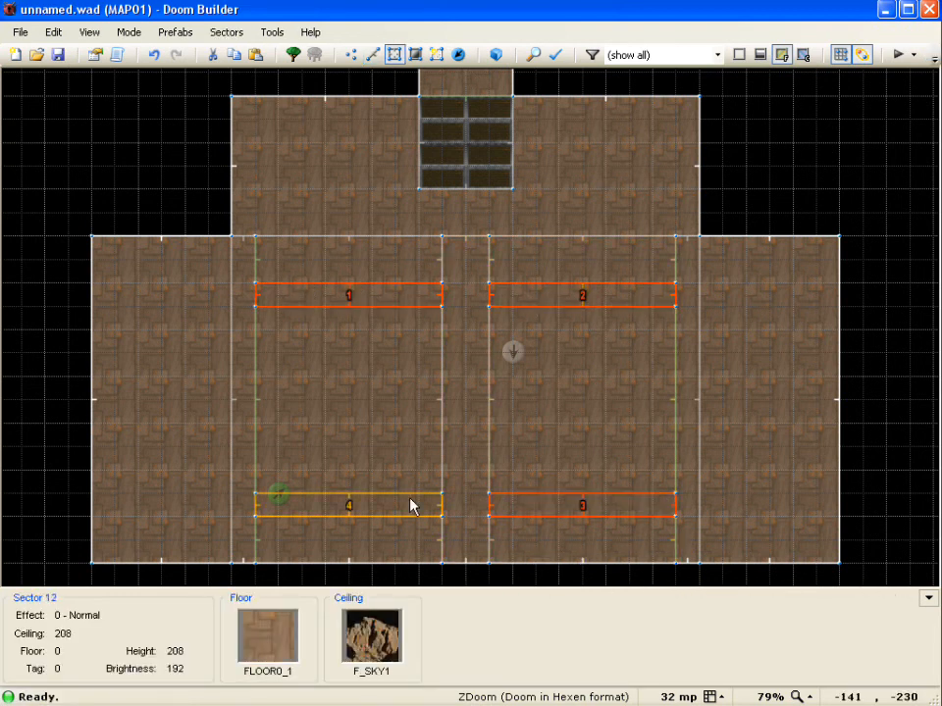
pyautogui.rightClick(410, 505)
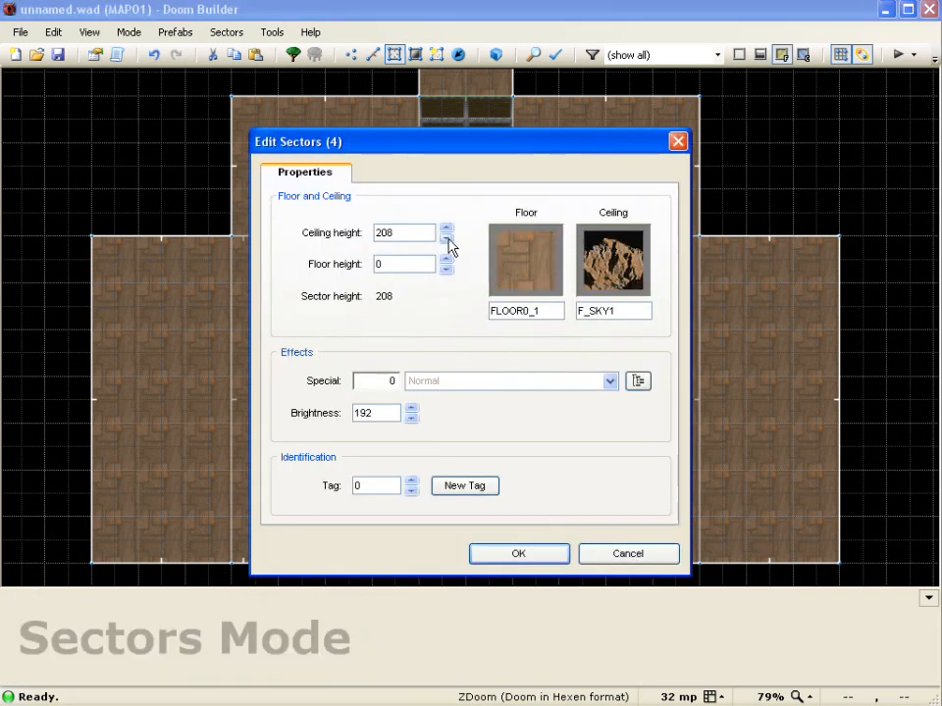
pyautogui.click(539, 555)
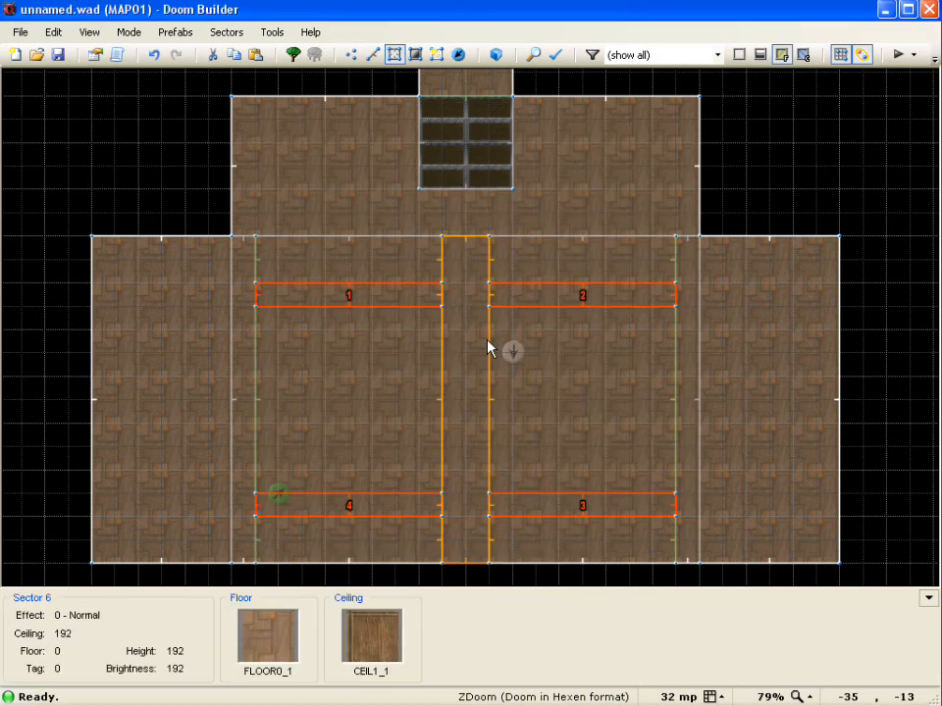
pyautogui.press('c')
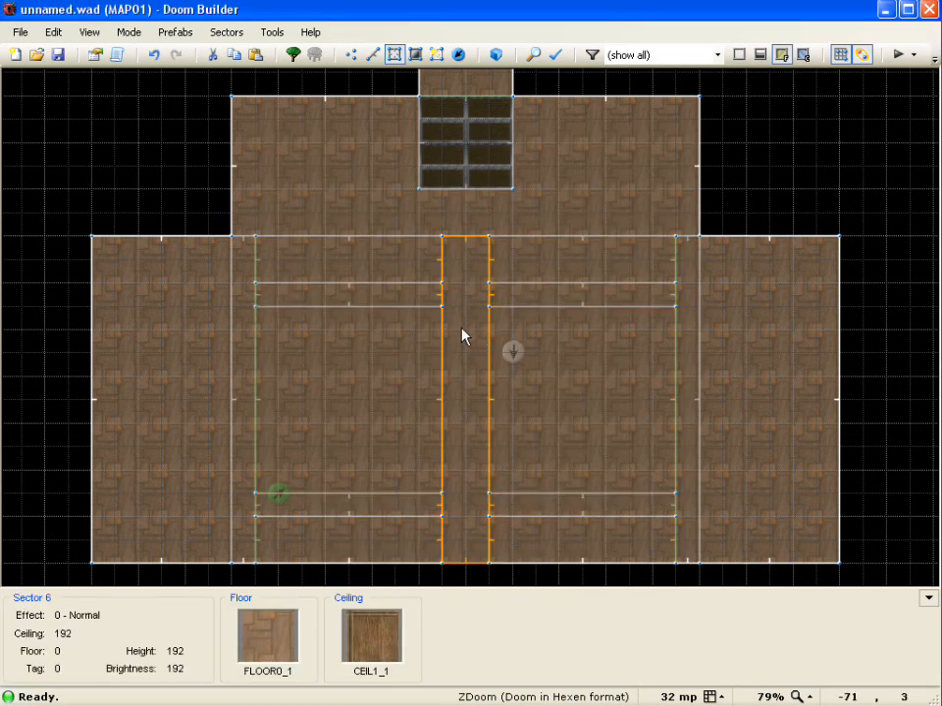
# Copy the WOOD1 texture from the side of the central ceiling beam in the 3D view
pyautogui.press('w')
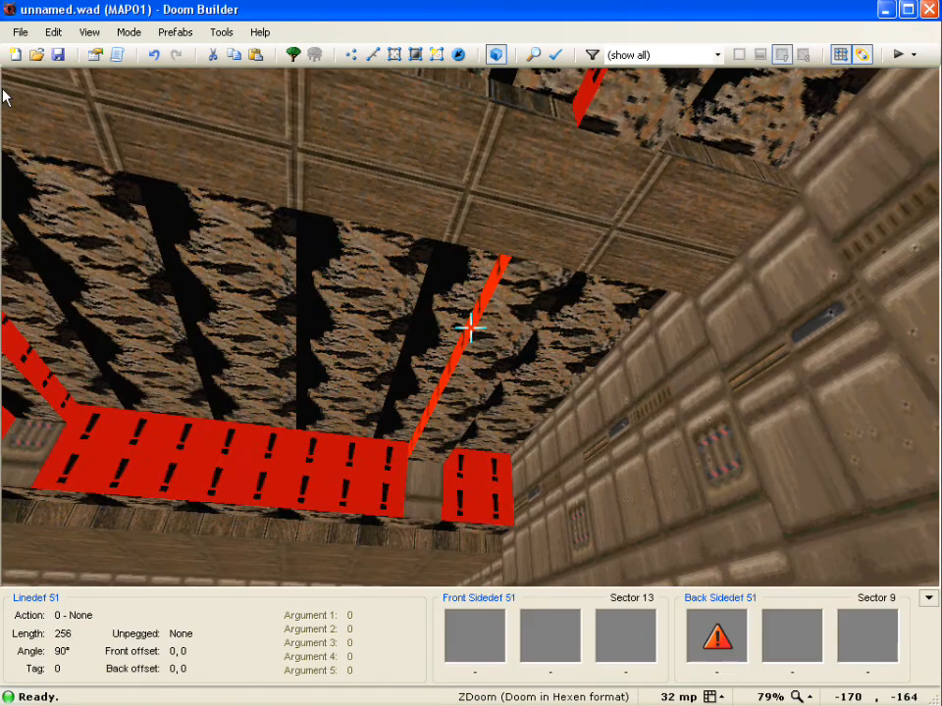
pyautogui.press('s')
pyautogui.press('f')
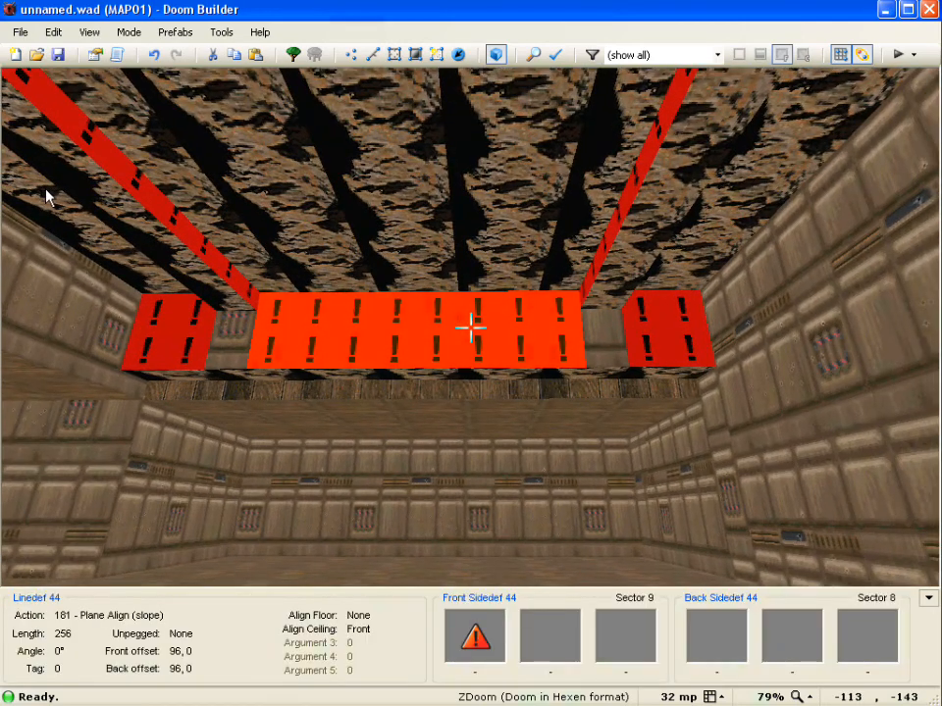
pyautogui.press('s')
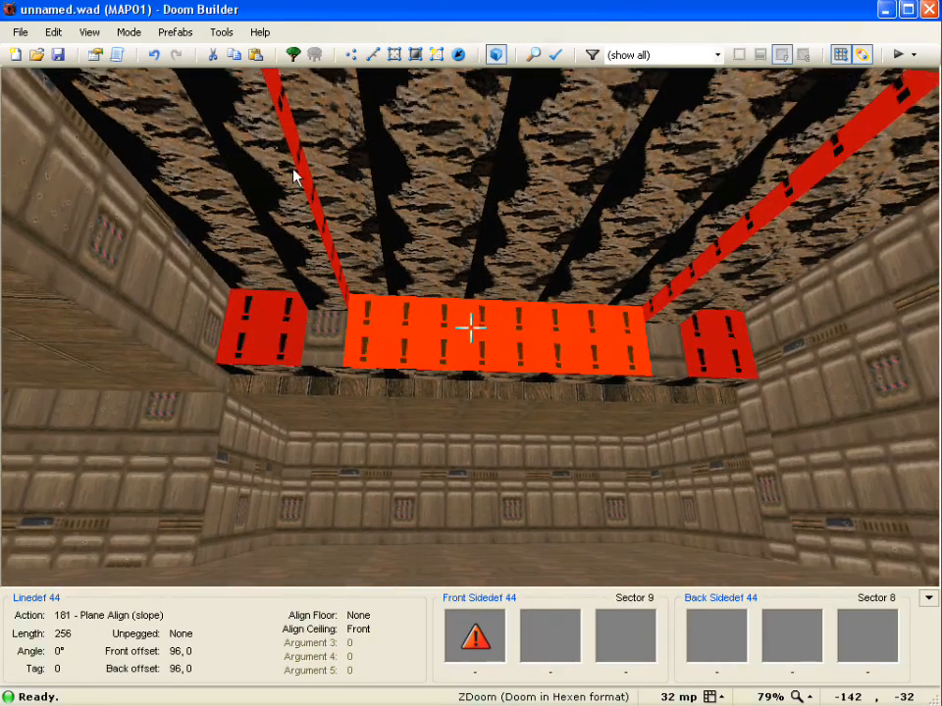
pyautogui.press('s')
pyautogui.press('s')
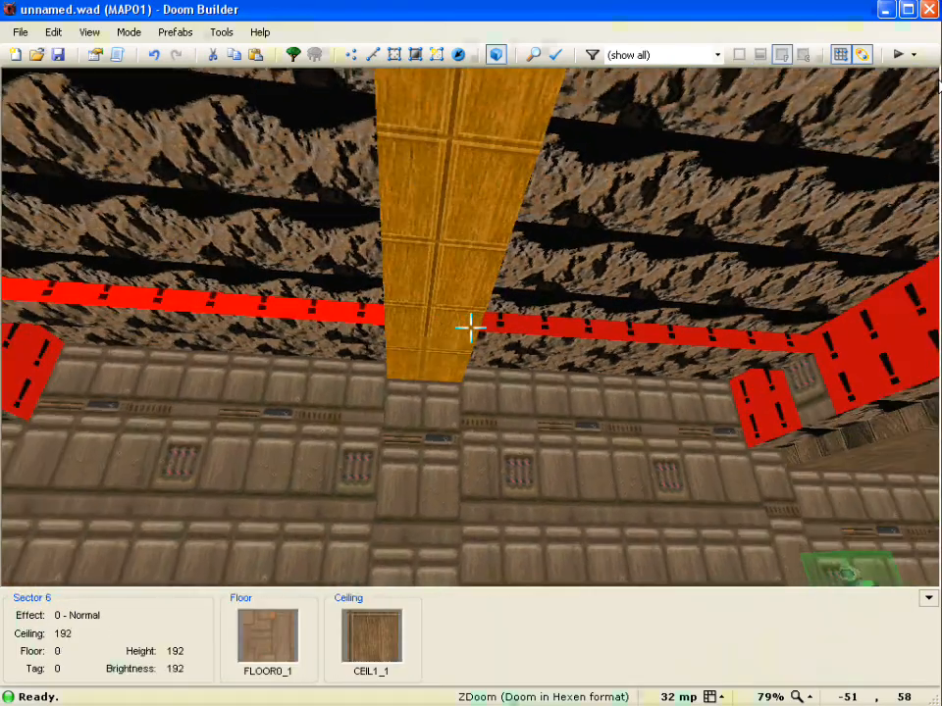
pyautogui.press('s')
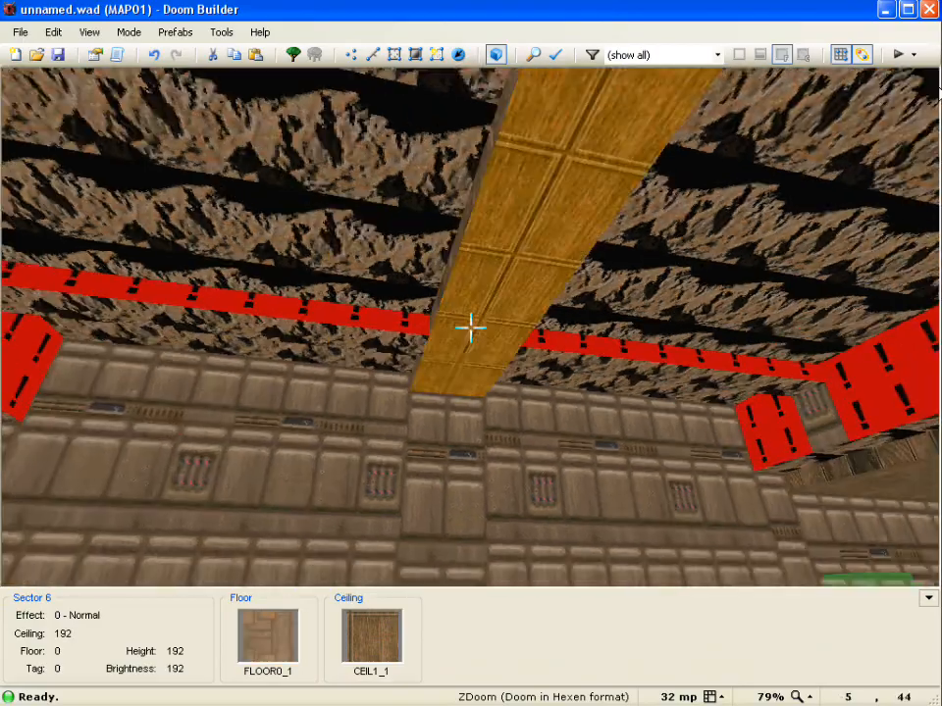
pyautogui.hotkey('ctrl', 'c')
# Paste WOOD1 onto the inner upper walls of the cross strips, facing the middle of the sky area
pyautogui.press('d')
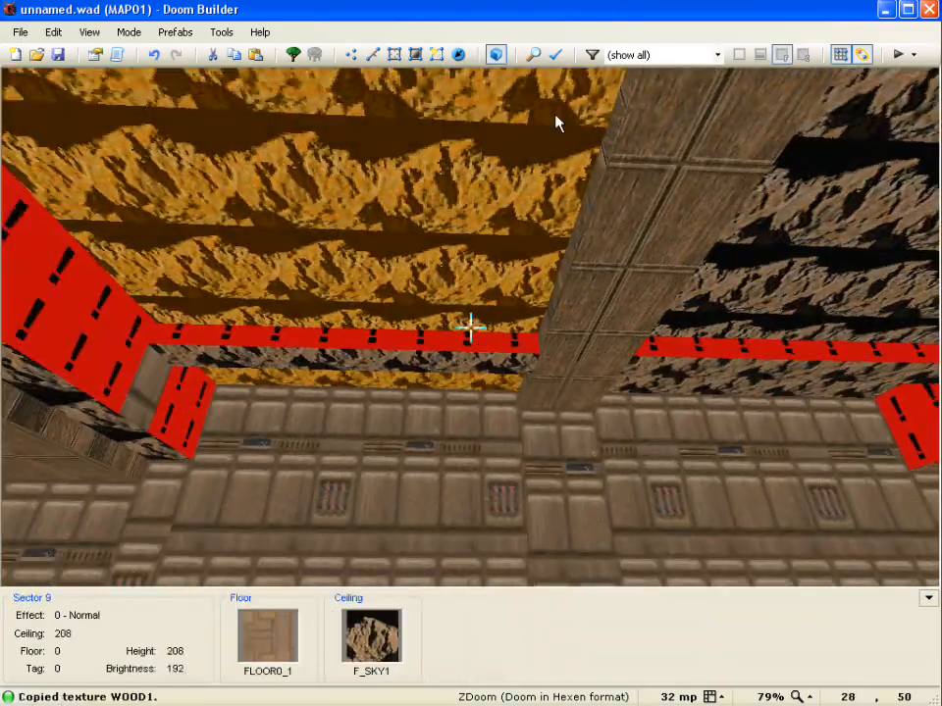
pyautogui.hotkey('ctrl', 'v')
pyautogui.press('e')
pyautogui.press('f')
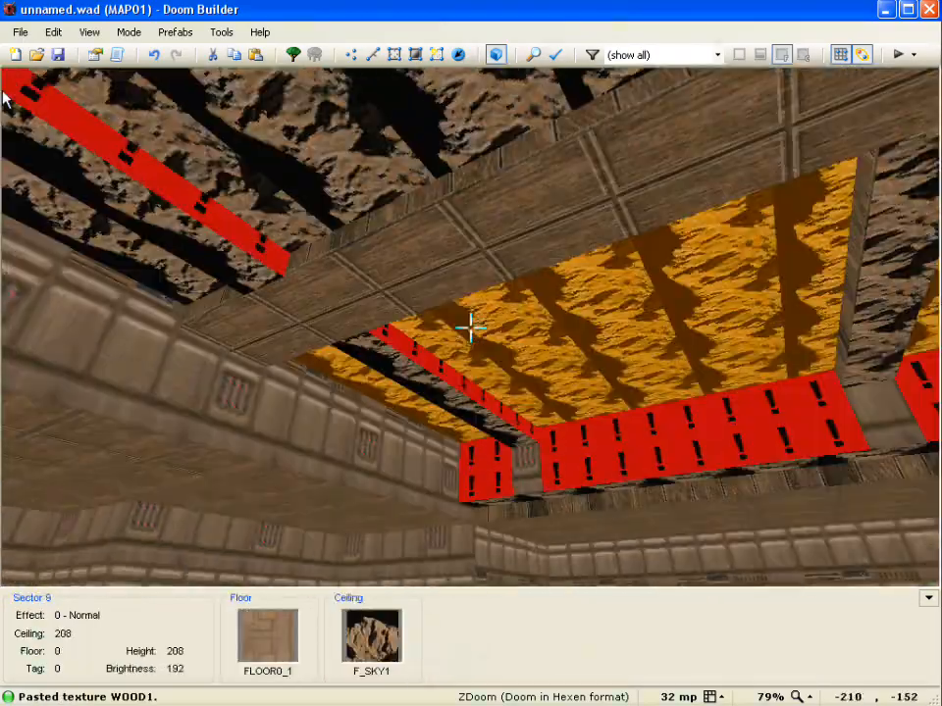
pyautogui.hotkey('ctrl', 'v')
pyautogui.hotkey('ctrl', 'v')
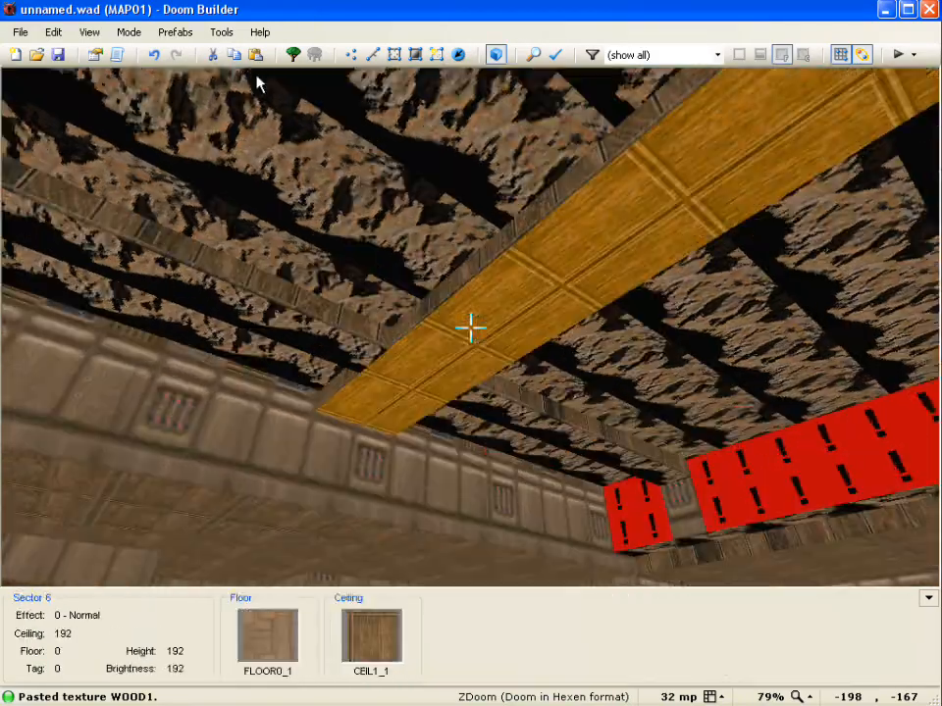
# Paste WOOD1 onto the outer upper walls of the cross strips, facing the north and south ends of the sky area
pyautogui.press('s')
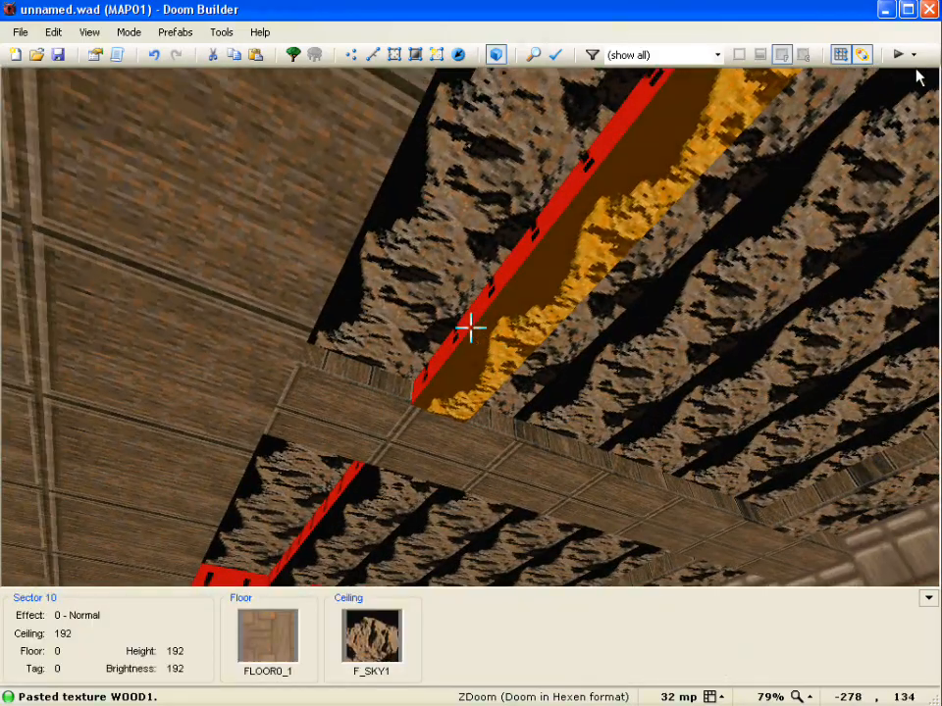
pyautogui.press('s')
pyautogui.press('e')
pyautogui.hotkey('ctrl', 'v')
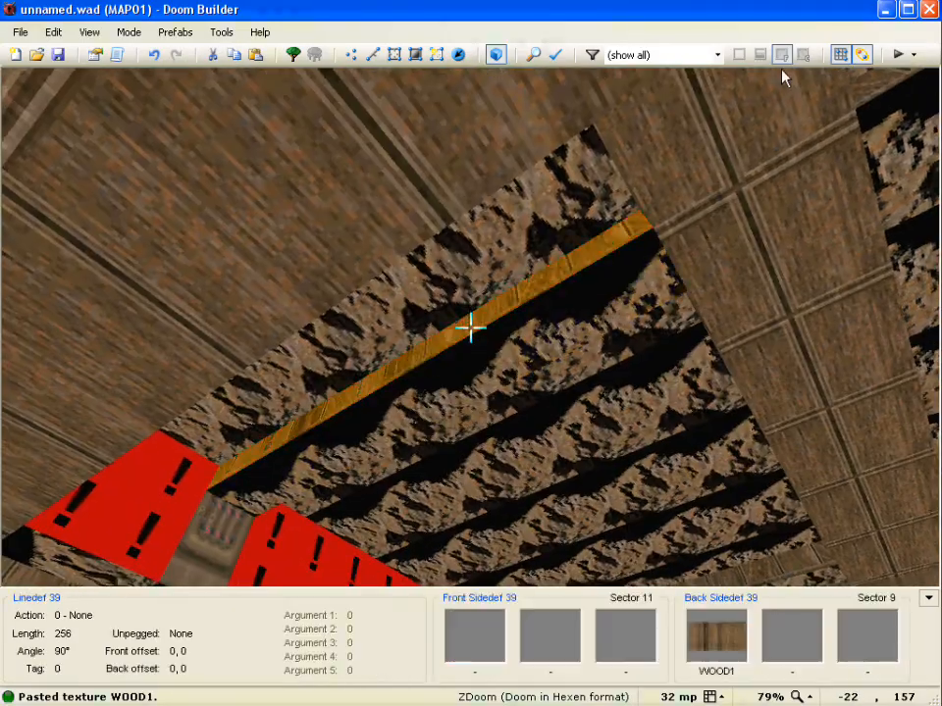
pyautogui.press('f')
pyautogui.press('e')
pyautogui.press('f')
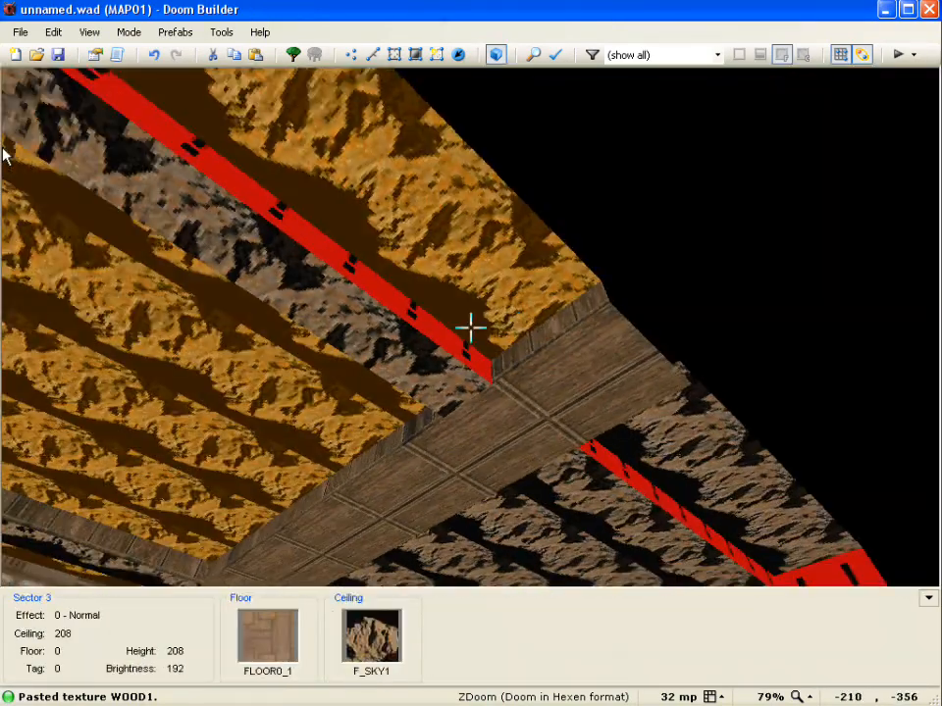
pyautogui.hotkey('ctrl', 'v')
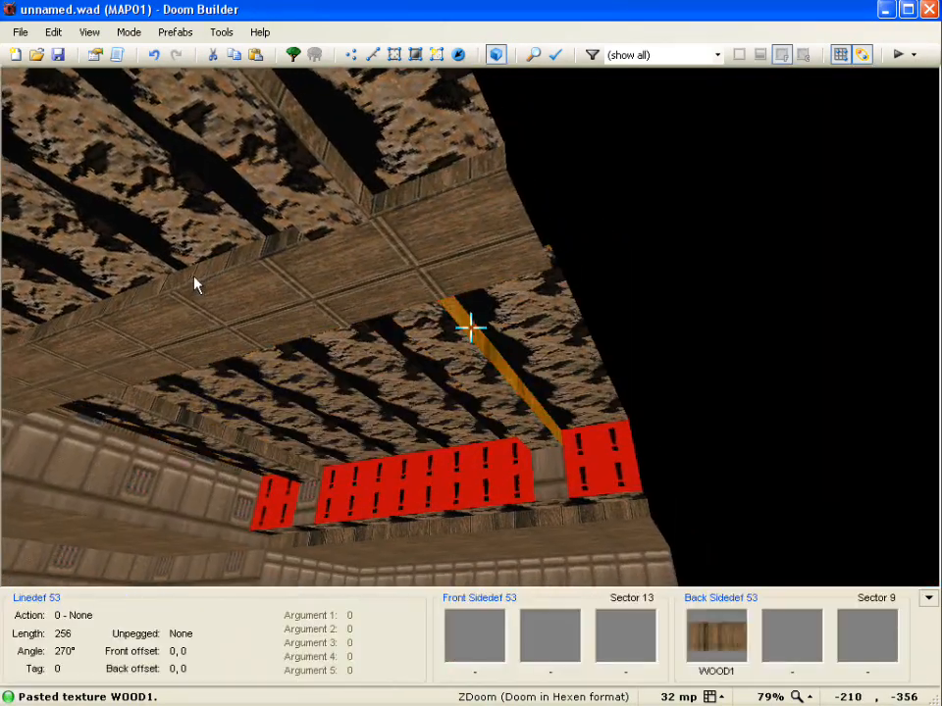
# Copy the CEIL1_1 flat from the wooden ceiling beam and paste it onto the ceilings of the four cross strips
pyautogui.hotkey('ctrl', 'c')
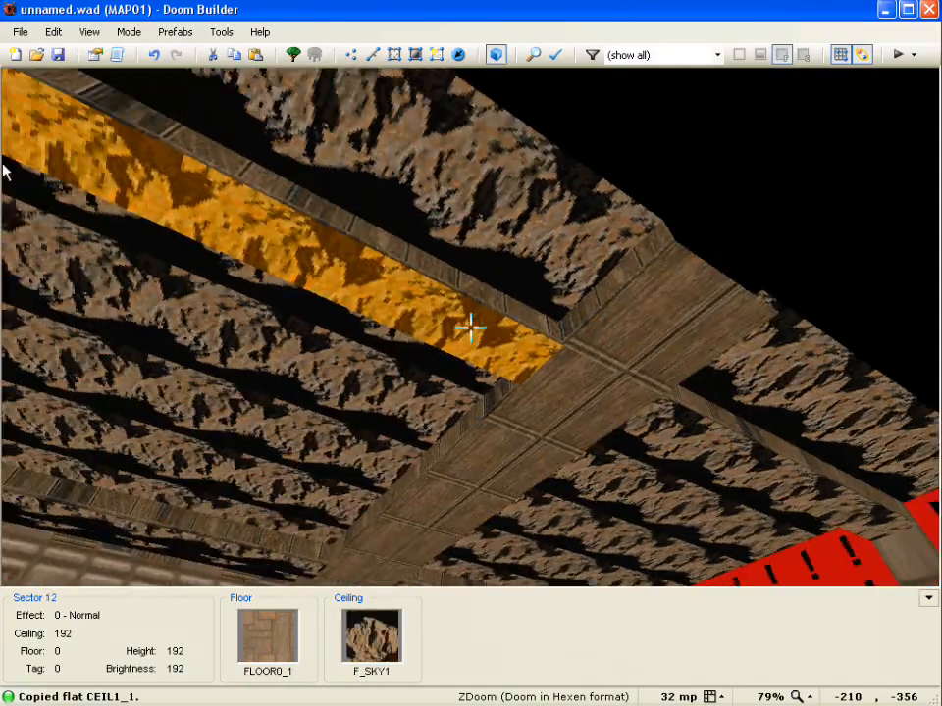
pyautogui.hotkey('ctrl', 'v')
pyautogui.press('e')
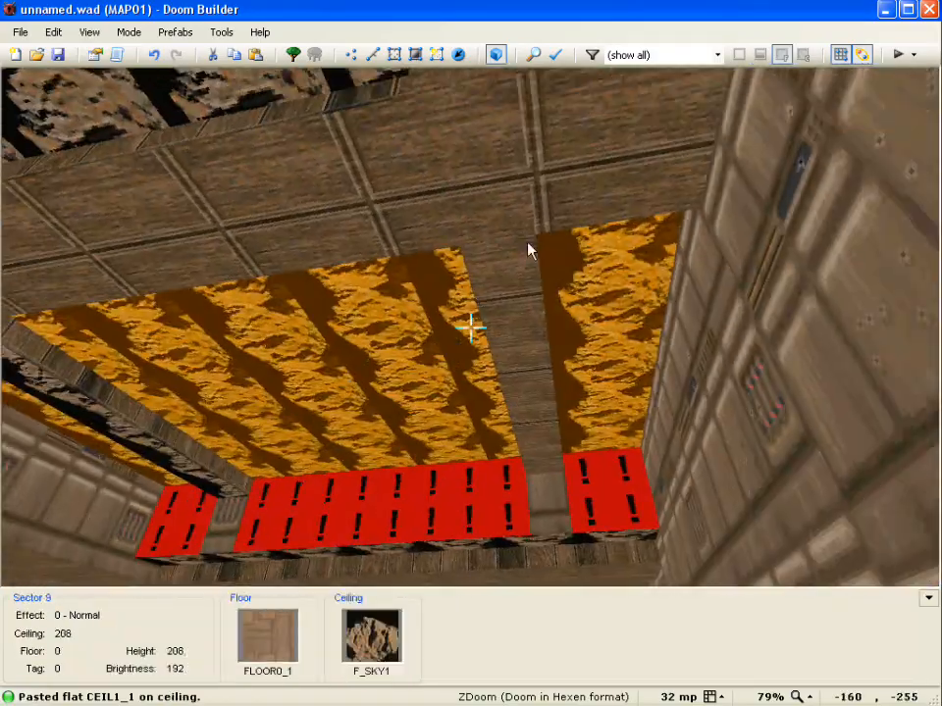
pyautogui.press('s')
pyautogui.hotkey('ctrl', 'v')
pyautogui.hotkey('ctrl', 'v')
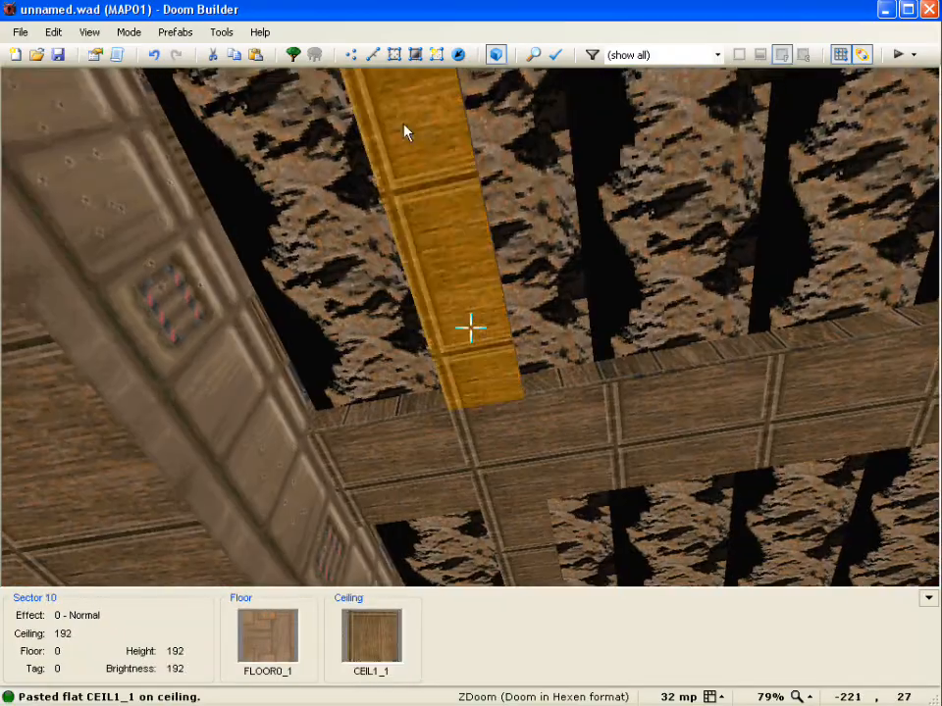
pyautogui.press('d')
pyautogui.press('e')
pyautogui.press('s')
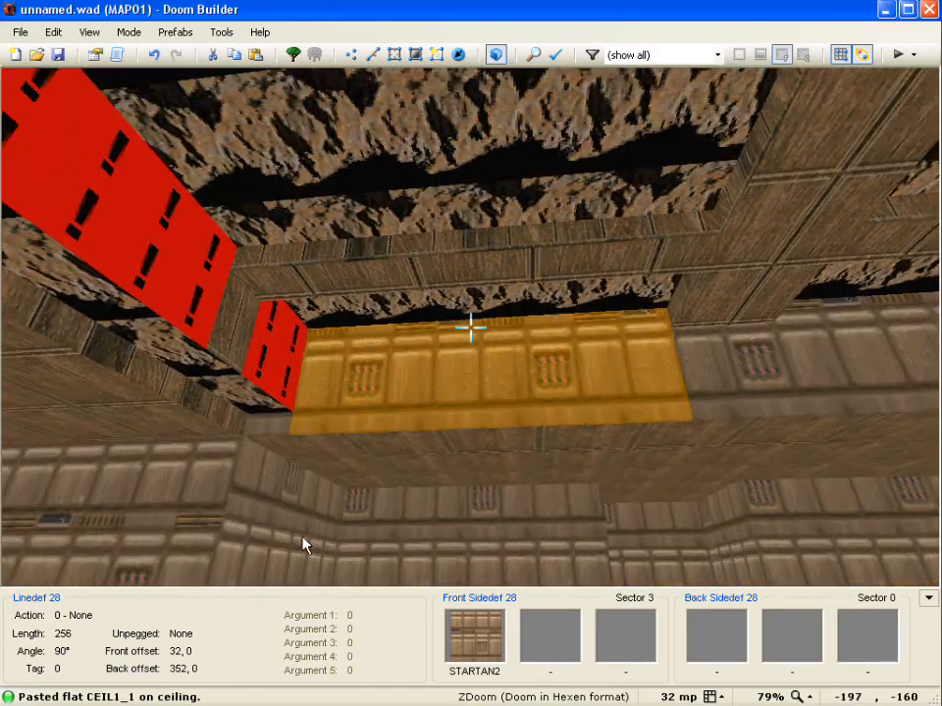
# Examine in the 3D view how the wooden cross strips meet the low sky strips along the outer edges
pyautogui.press('s')
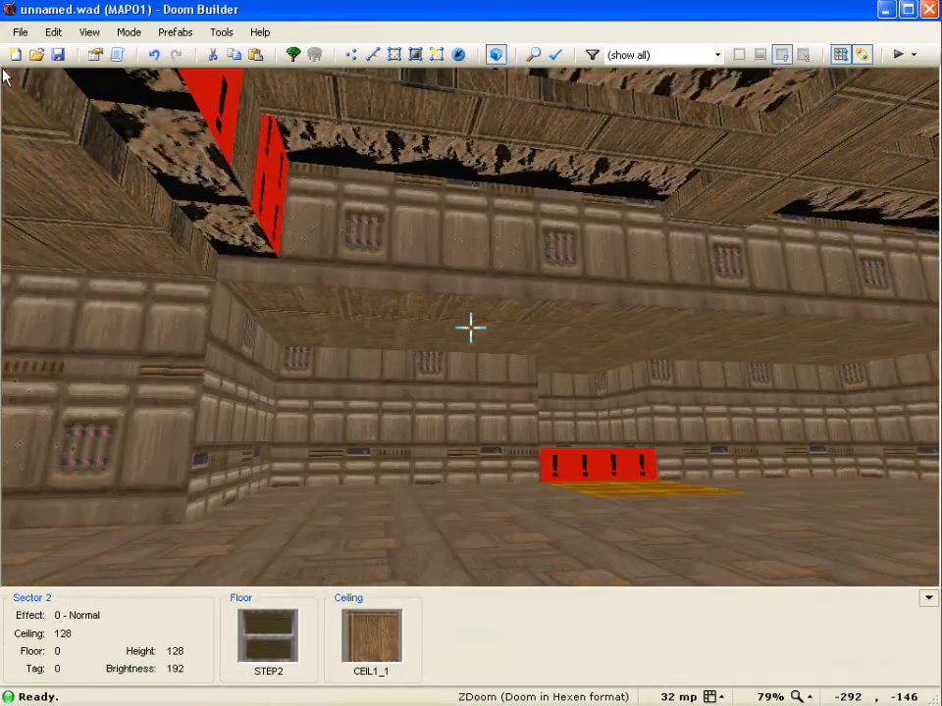
pyautogui.press('d')
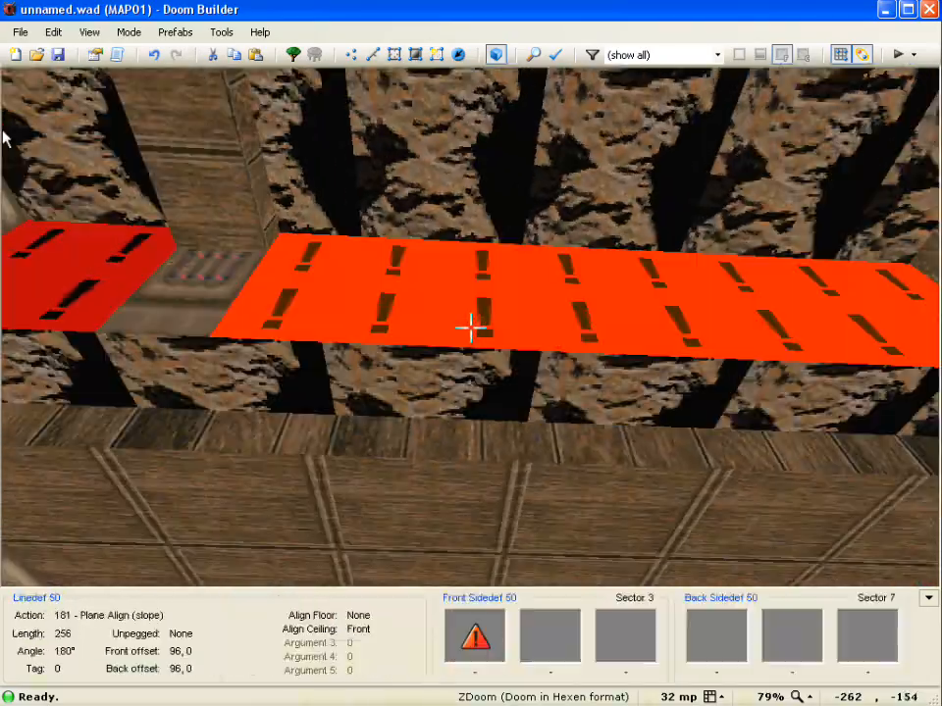
pyautogui.press('f')
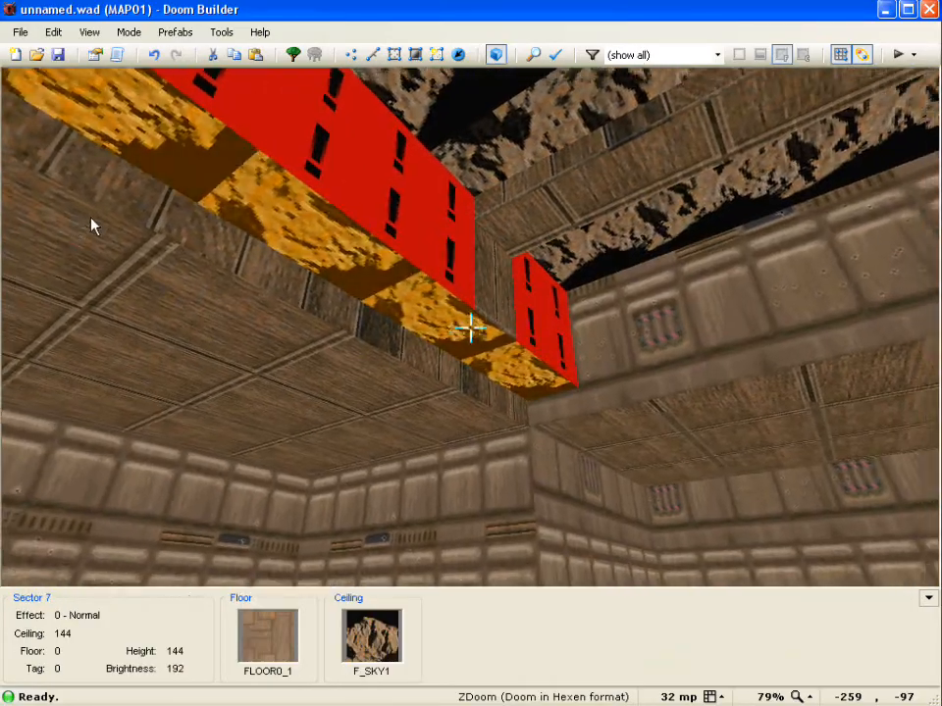
pyautogui.press('s')
pyautogui.press('e')
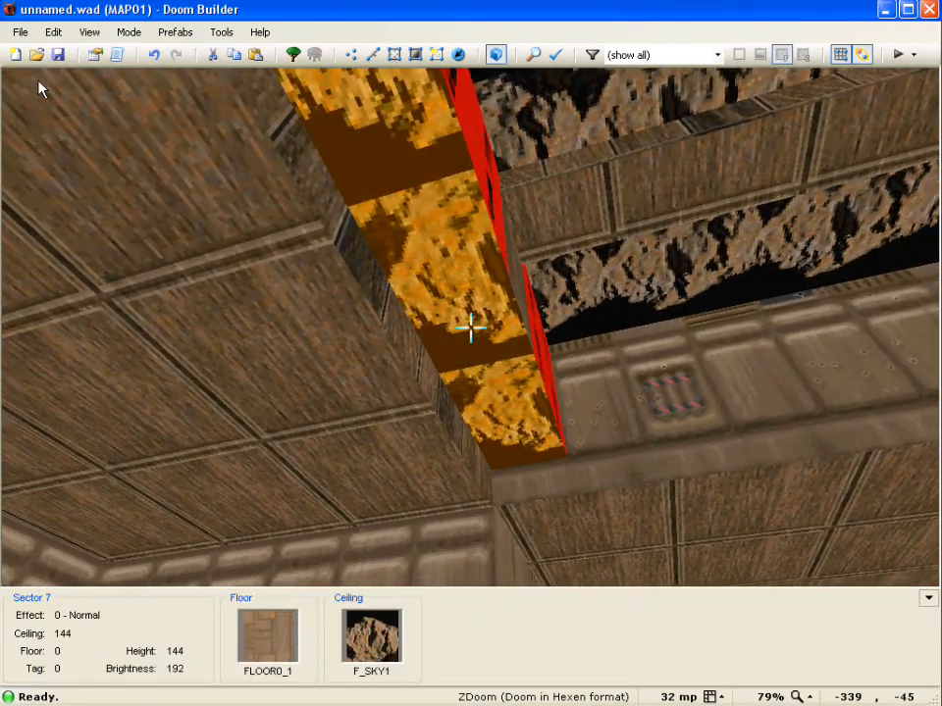
pyautogui.press('d')
pyautogui.press('f')
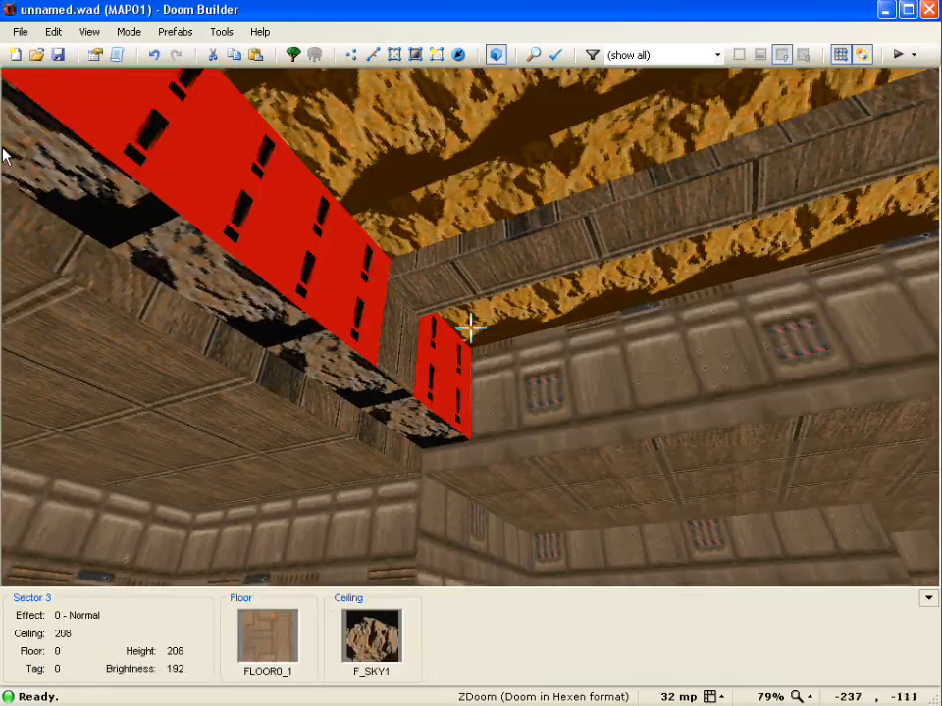
pyautogui.press('s')
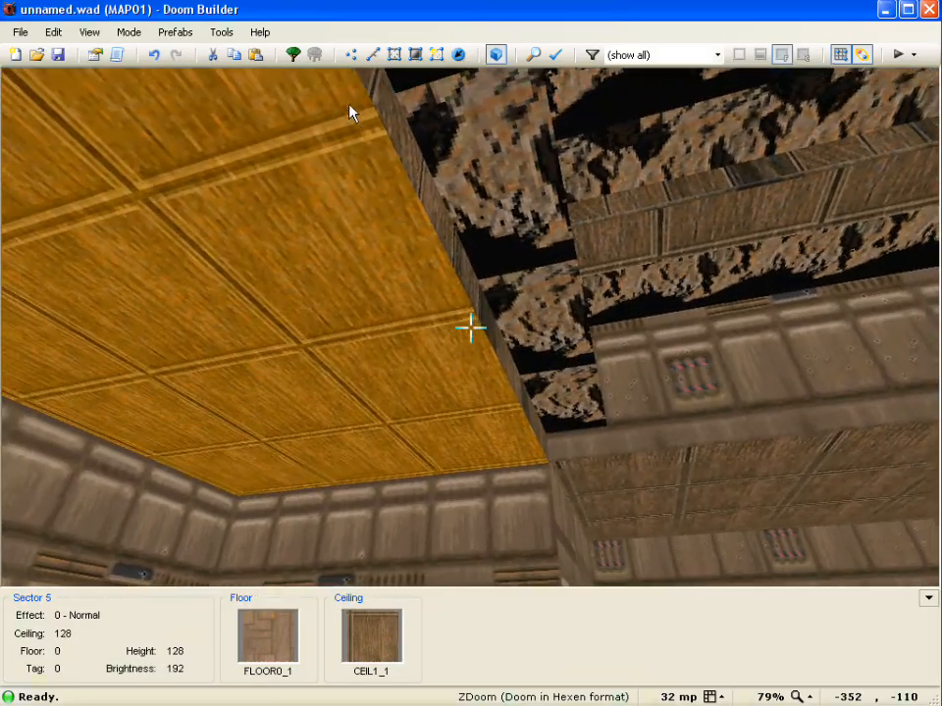
pyautogui.press('f')
pyautogui.press('e')
pyautogui.press('d')
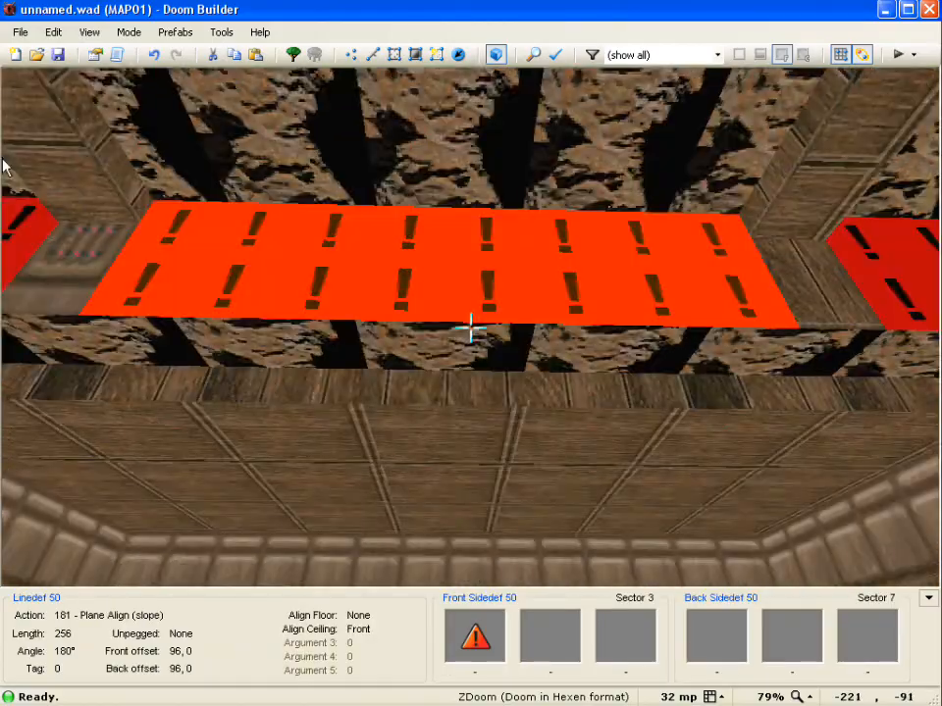
pyautogui.press('e')
pyautogui.press('e')
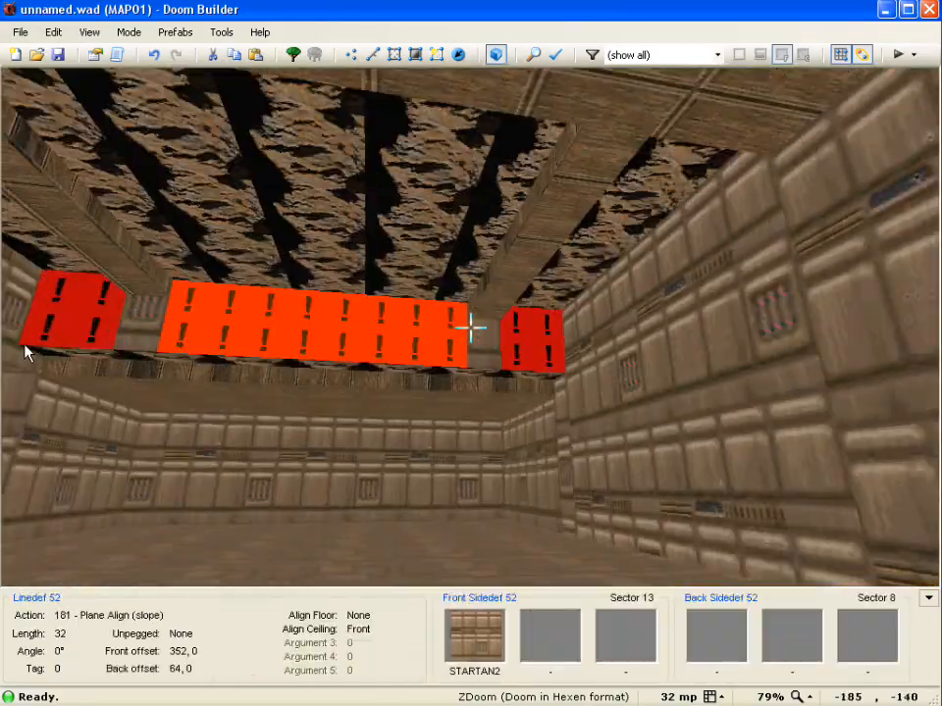
pyautogui.press('s')
pyautogui.press('e')
pyautogui.press('d')
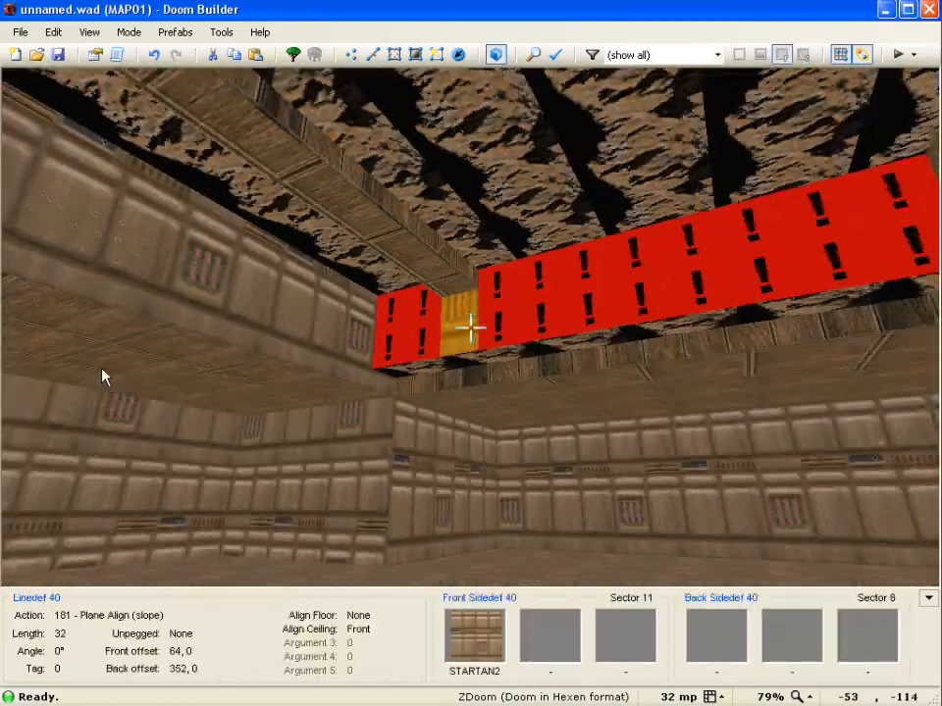
pyautogui.press('e')
# In the 2D map, draw a 32 by 32 square extending each eastern cross strip through the narrow strip to the outer edge
pyautogui.press('q')
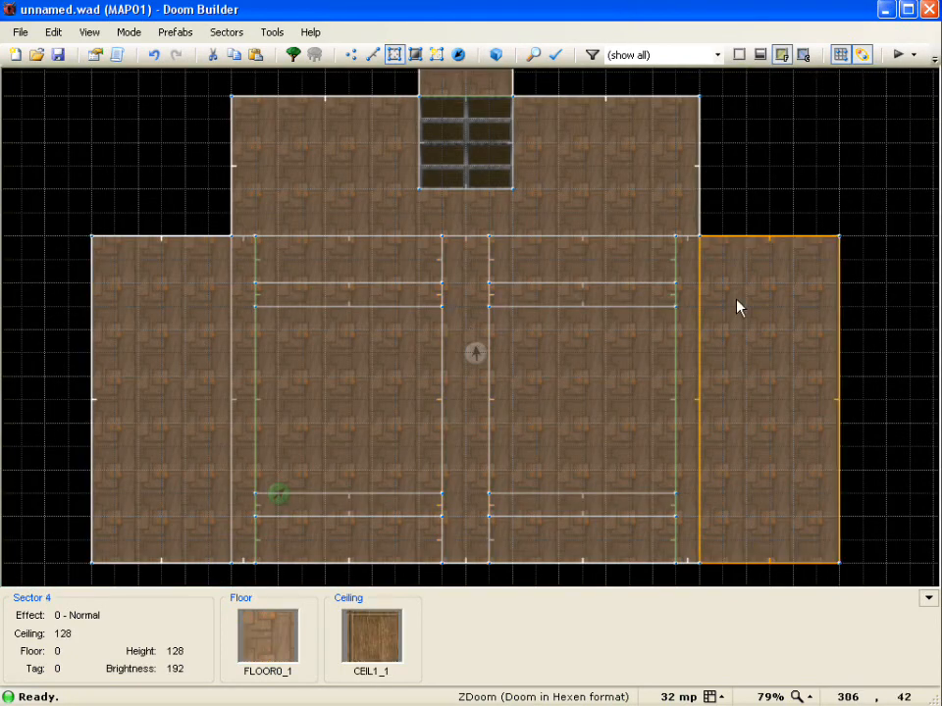
pyautogui.press('d')
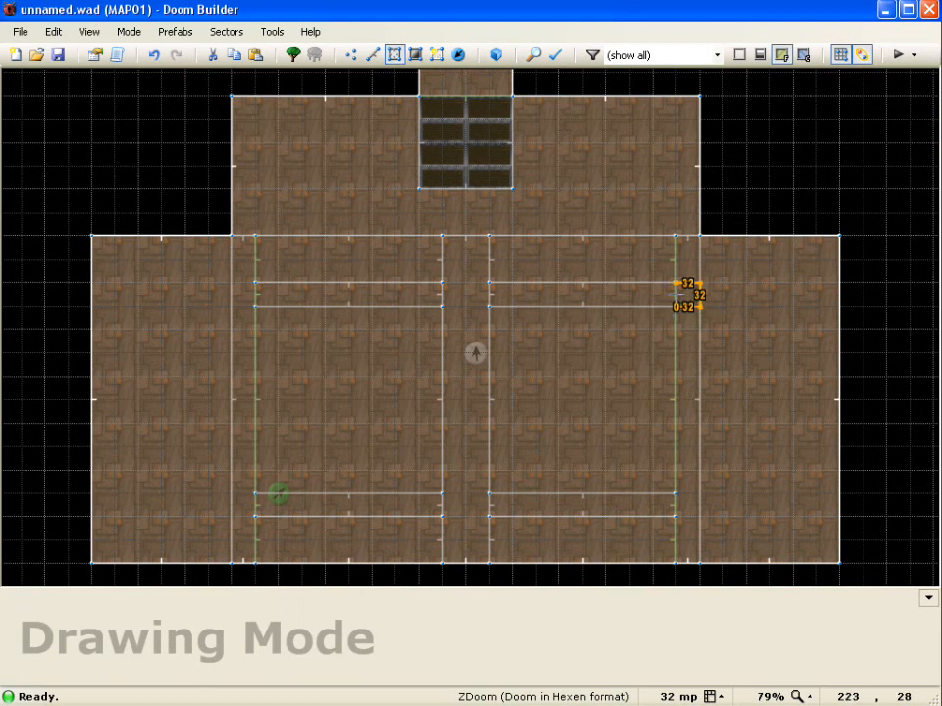
pyautogui.click(676, 283)
pyautogui.press('d')
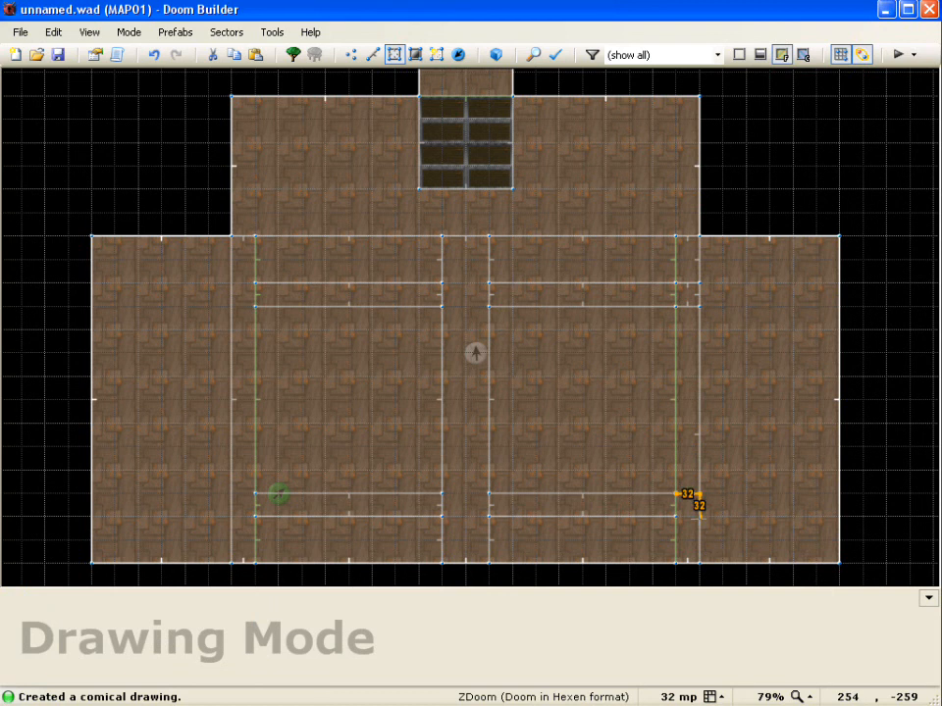
pyautogui.press('Escape')
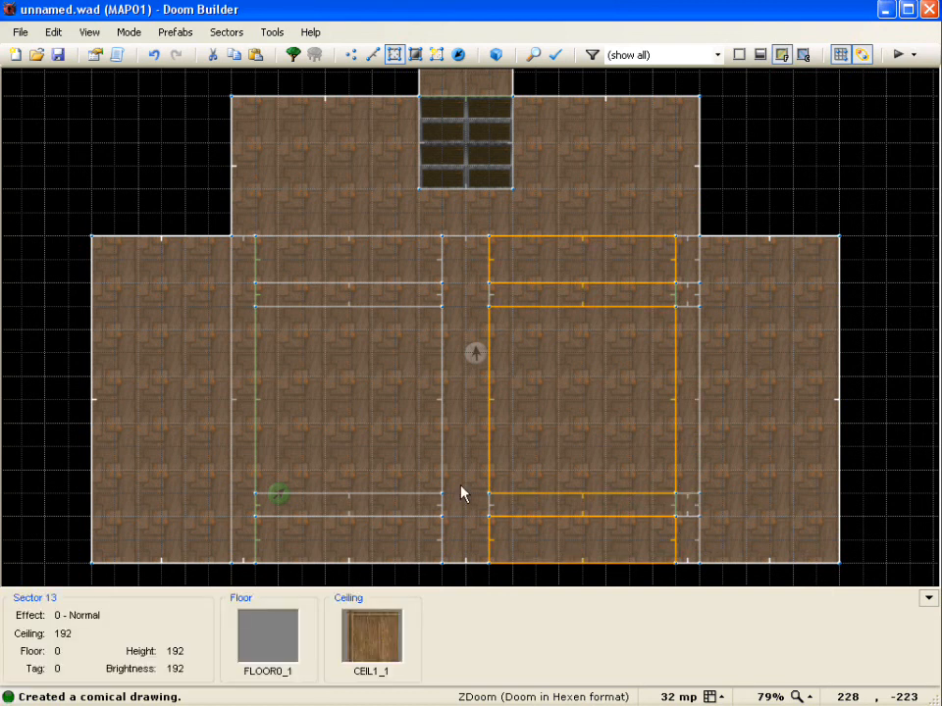
# Draw matching 32 by 32 squares at the west ends of the two western cross strips
pyautogui.press('d')
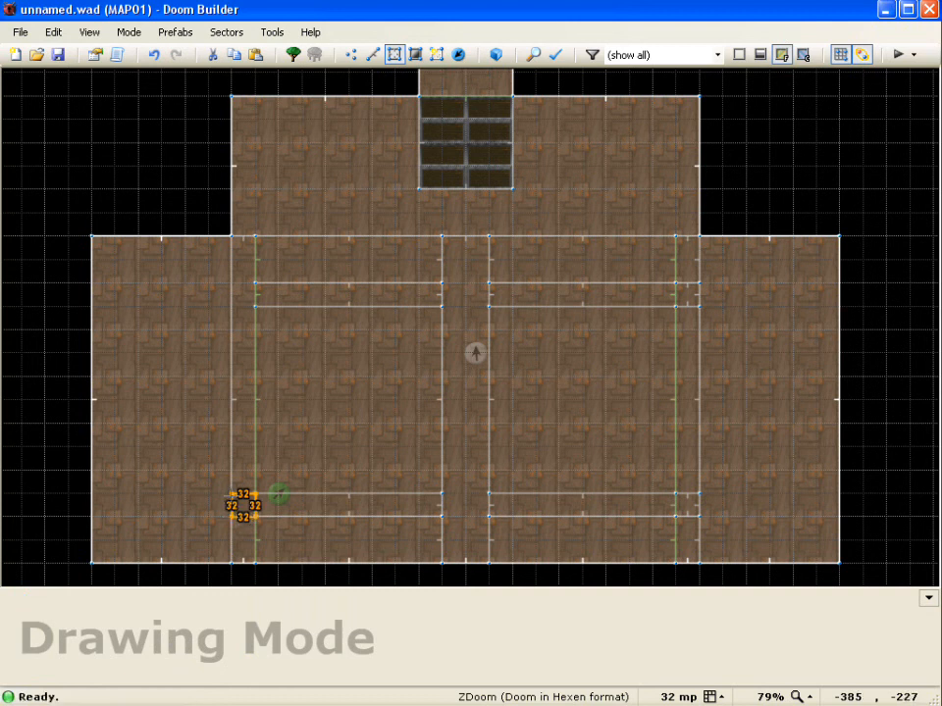
pyautogui.press('Escape')
pyautogui.press('d')
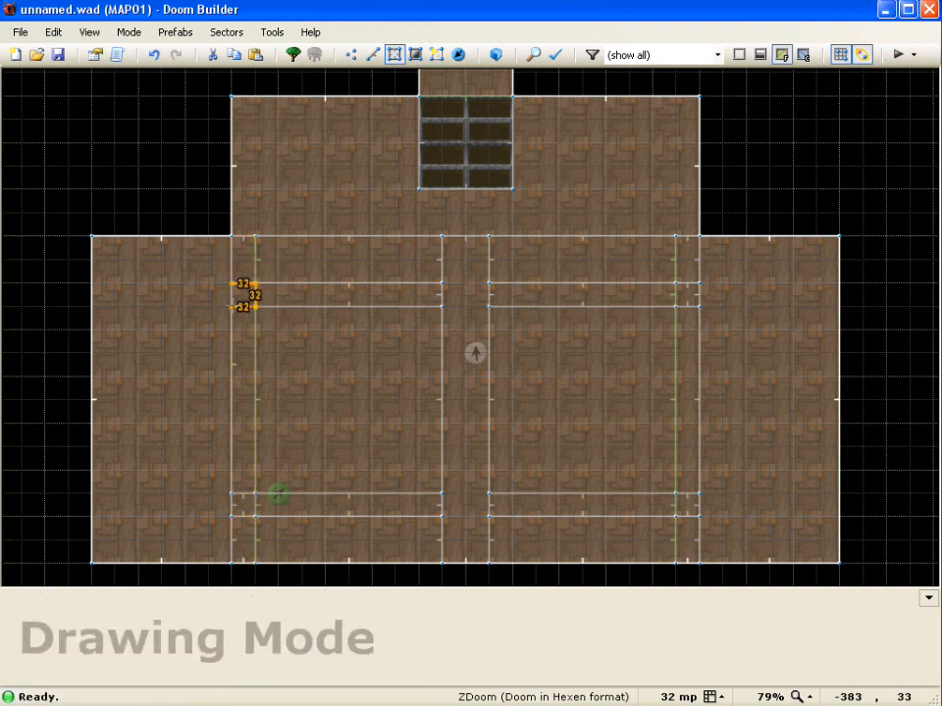
pyautogui.press('Escape')
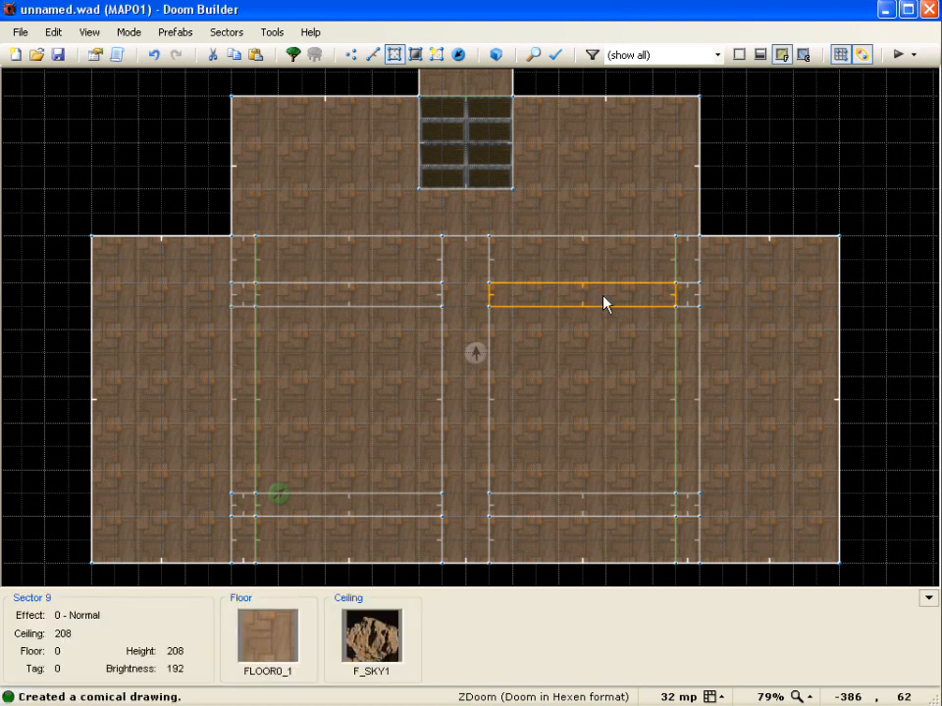
# Merge each cross strip sector with the new square at its outer end
pyautogui.click(601, 300)
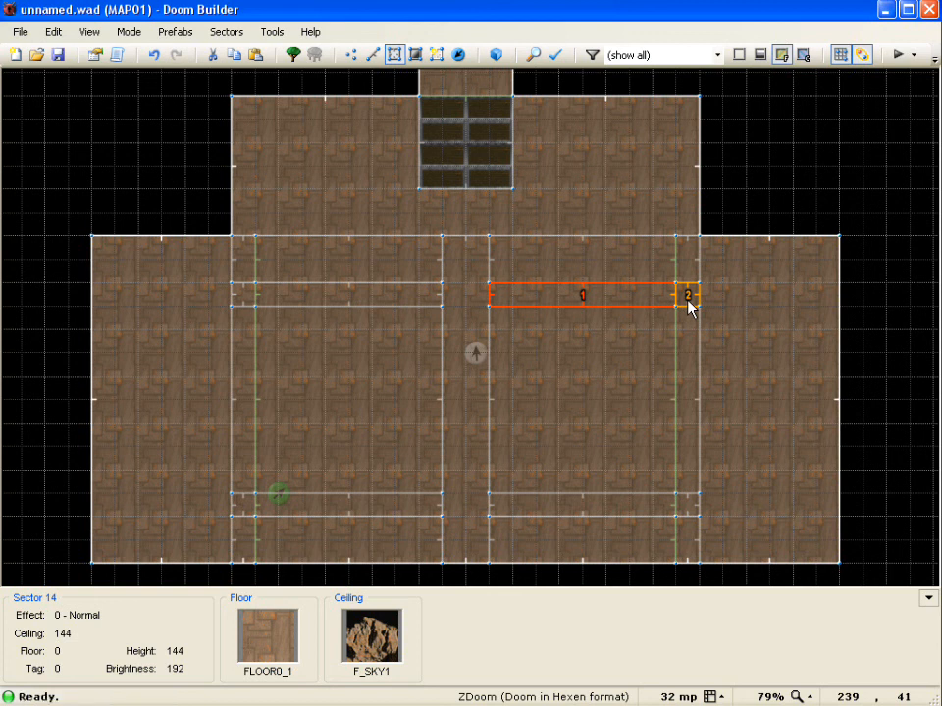
pyautogui.hotkey('shift', 'j')
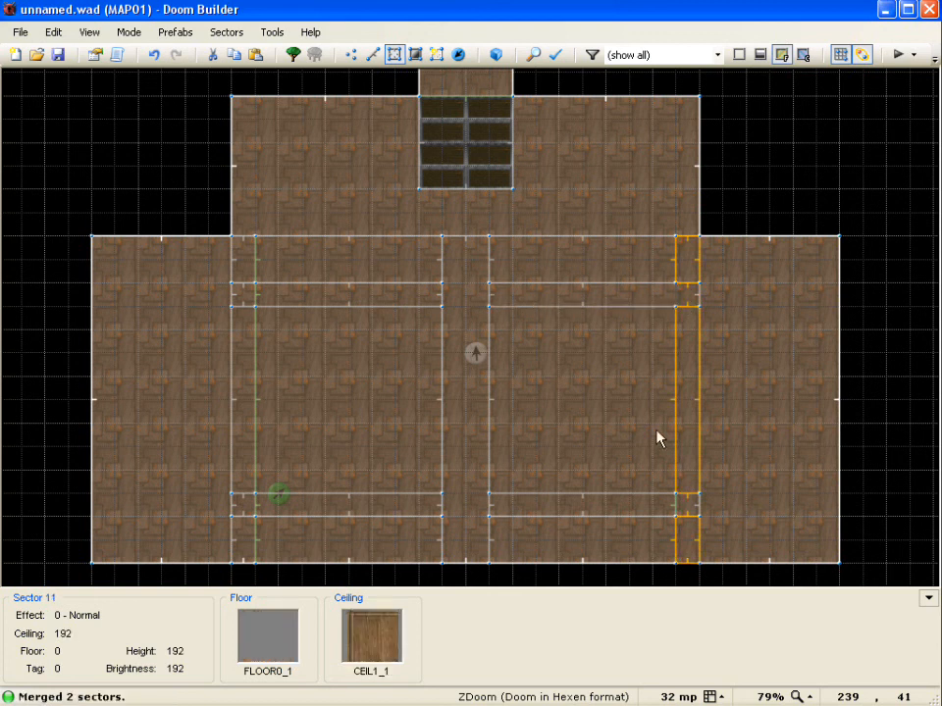
pyautogui.click(643, 508)
pyautogui.click(686, 507)
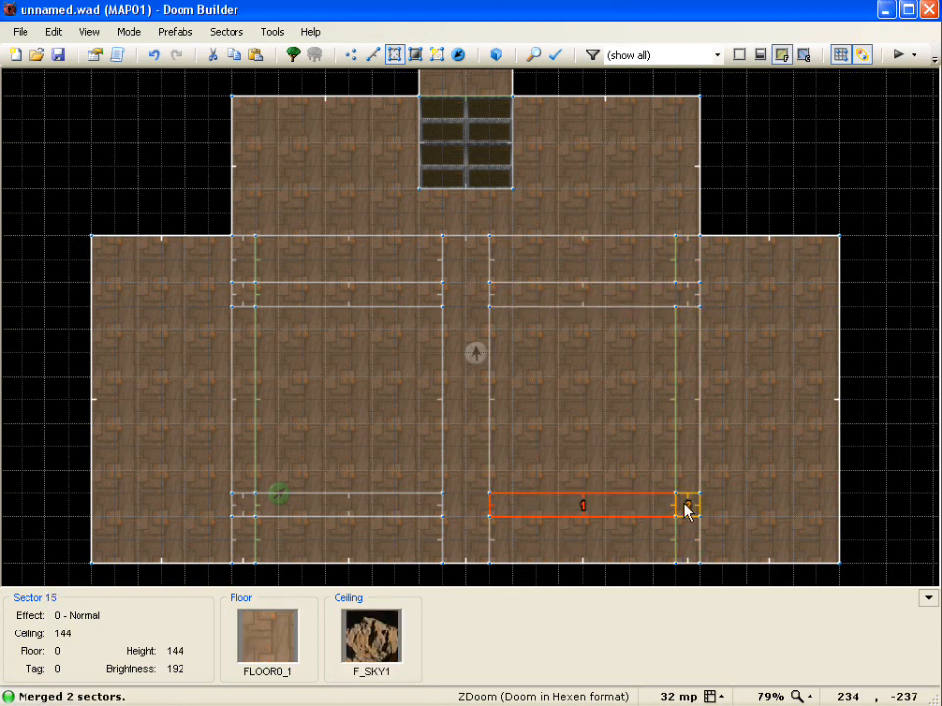
pyautogui.hotkey('shift', 'j')
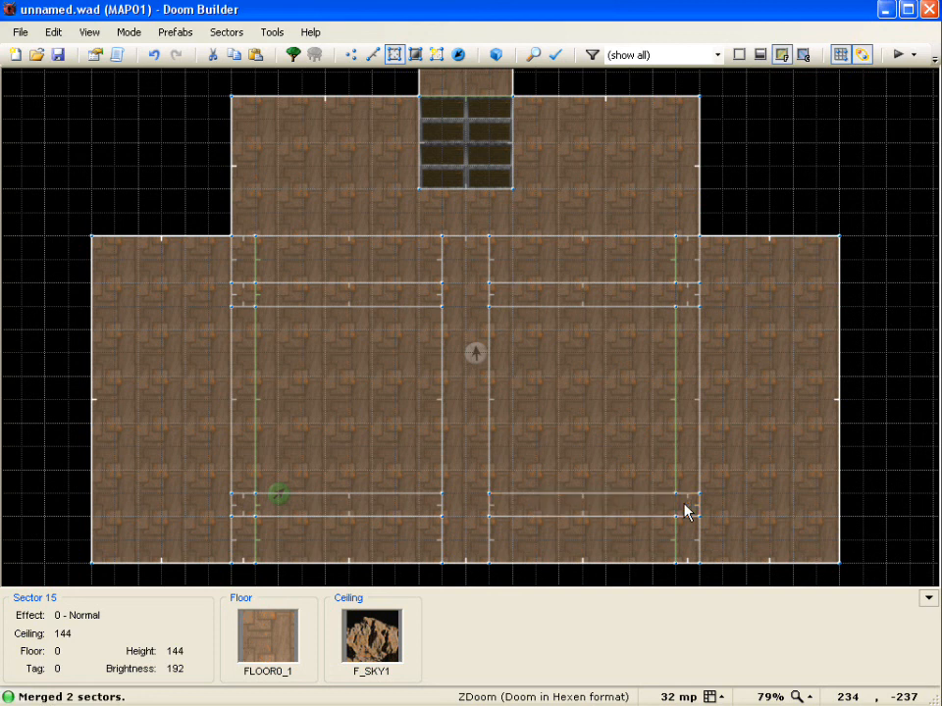
pyautogui.click(311, 508)
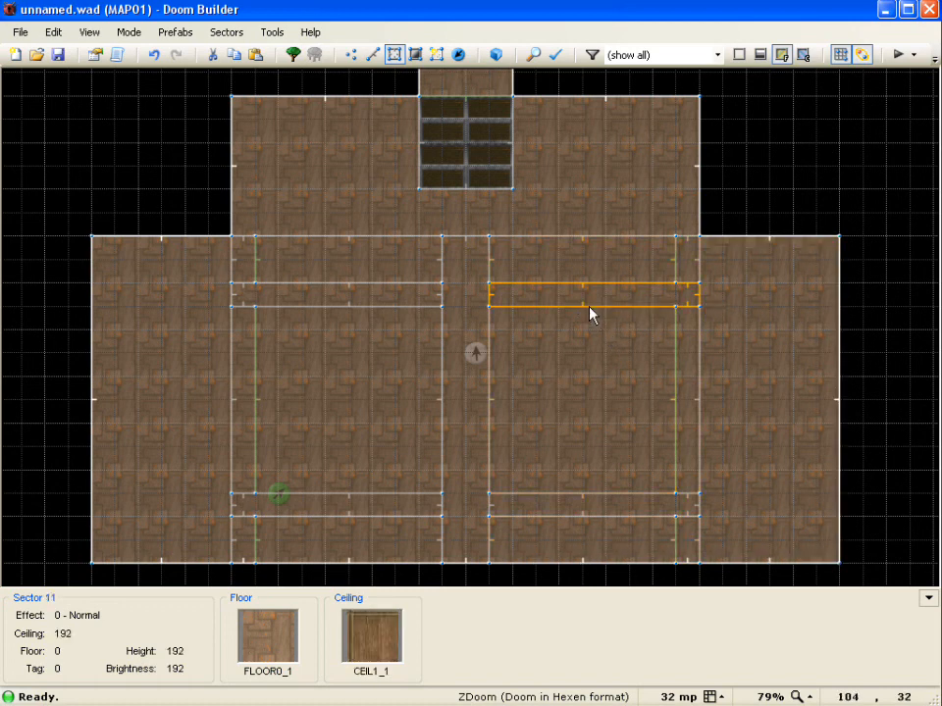
# Inspect the extended crossbeams in the 3D view, checking their outer ends for missing wall textures on both sides of the room
pyautogui.press('w')
pyautogui.press('f')
pyautogui.press('s')
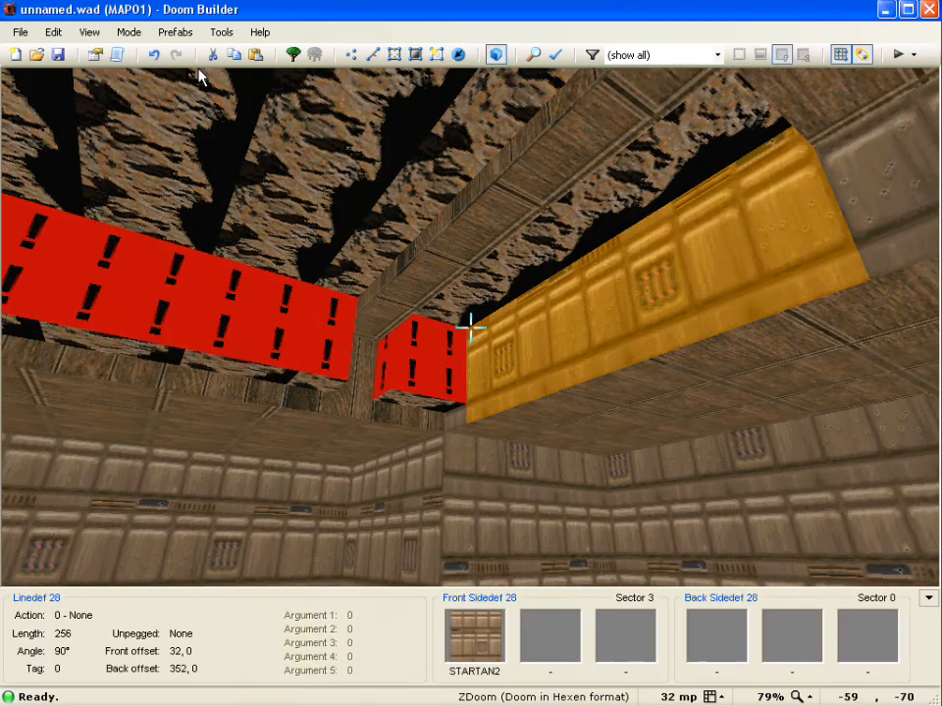
pyautogui.press('e')
pyautogui.press('f')
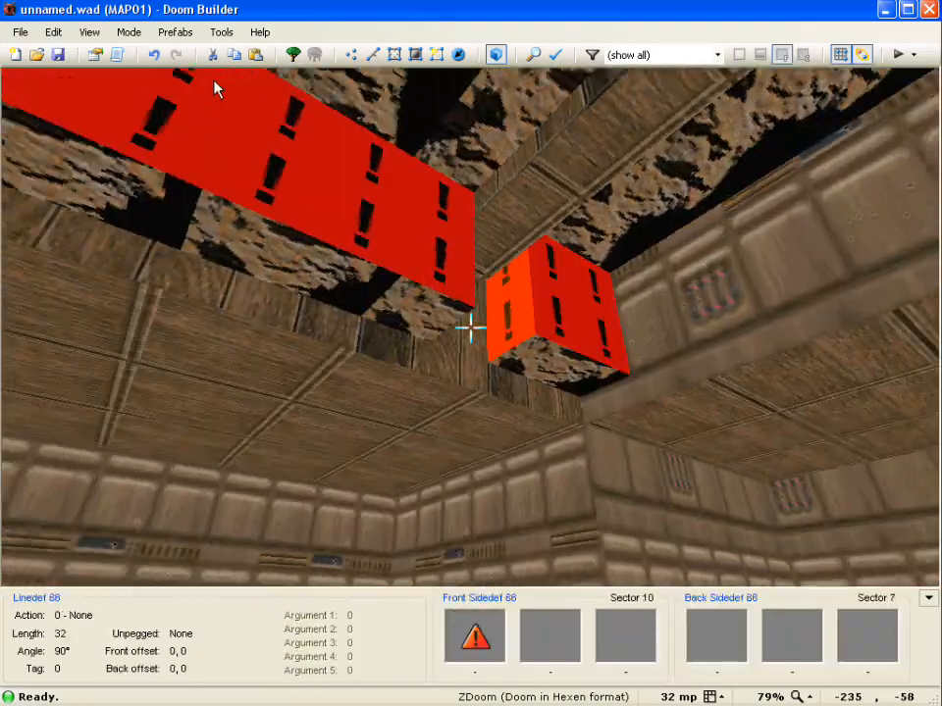
pyautogui.press('d')
pyautogui.press('e')
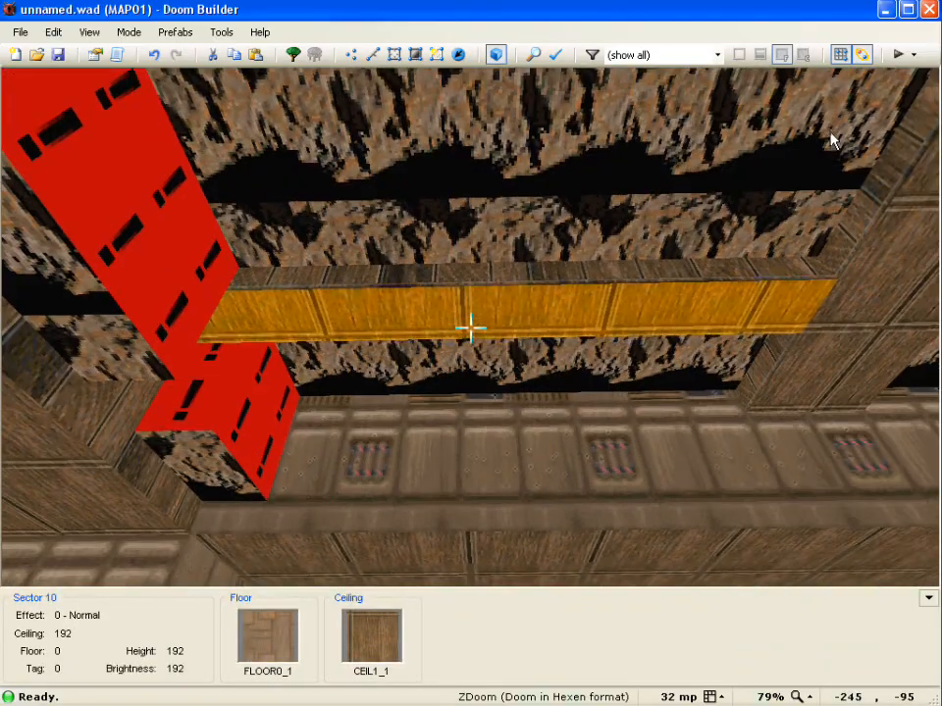
pyautogui.press('s')
pyautogui.press('d')
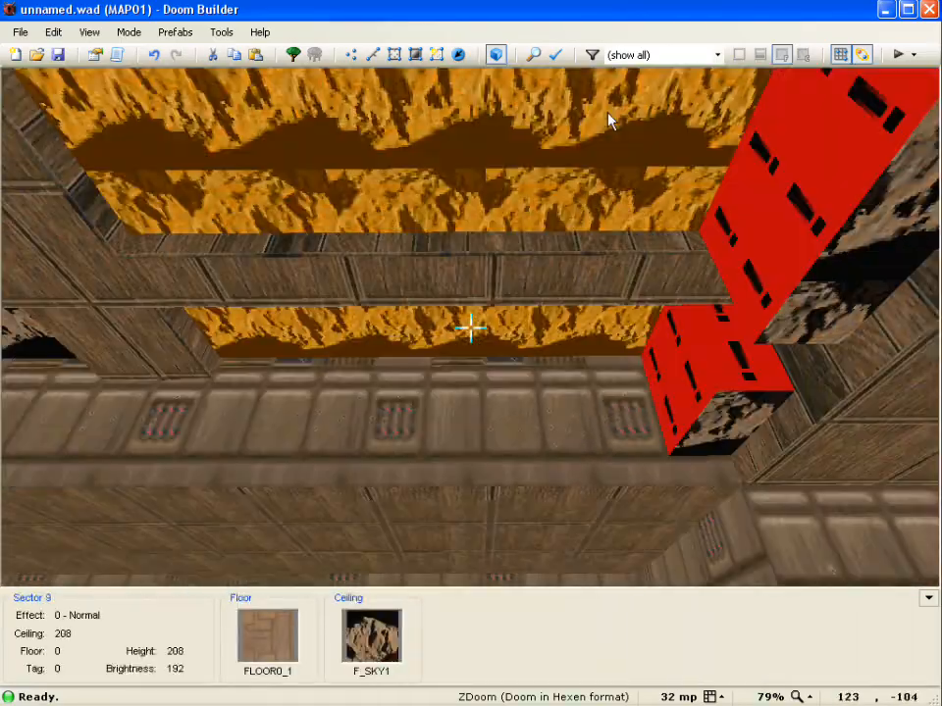
pyautogui.press('f')
pyautogui.press('e')
pyautogui.press('s')
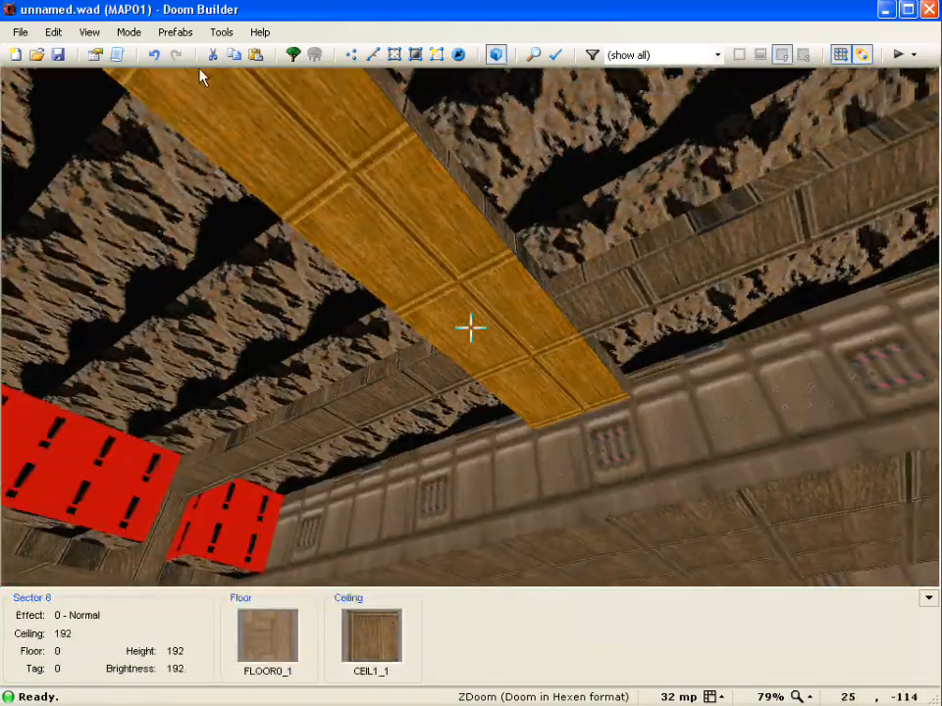
pyautogui.press('s')
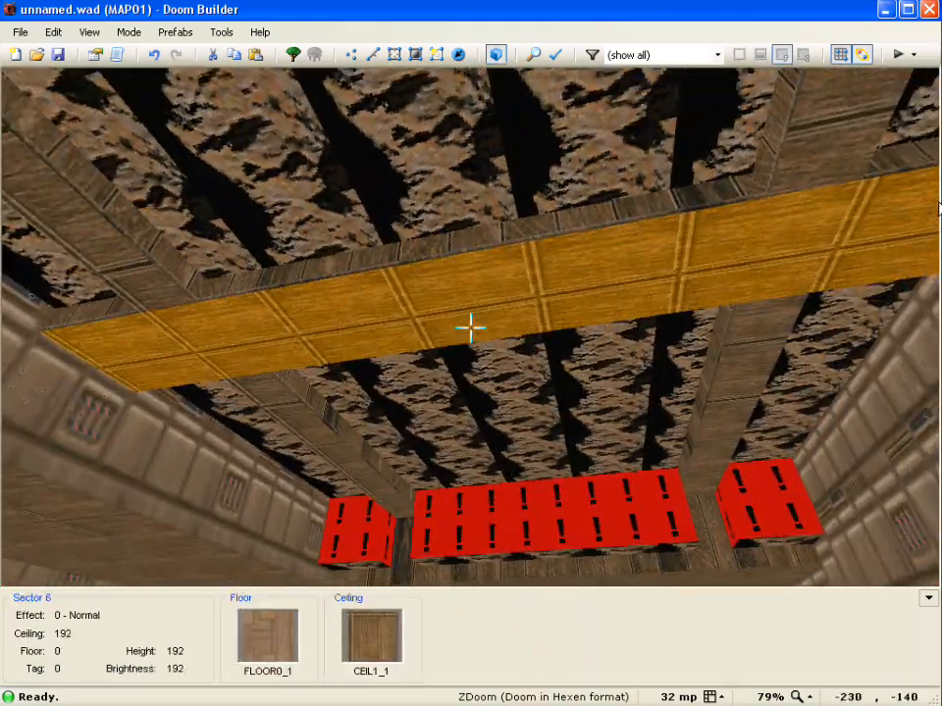
pyautogui.press('f')
pyautogui.press('s')
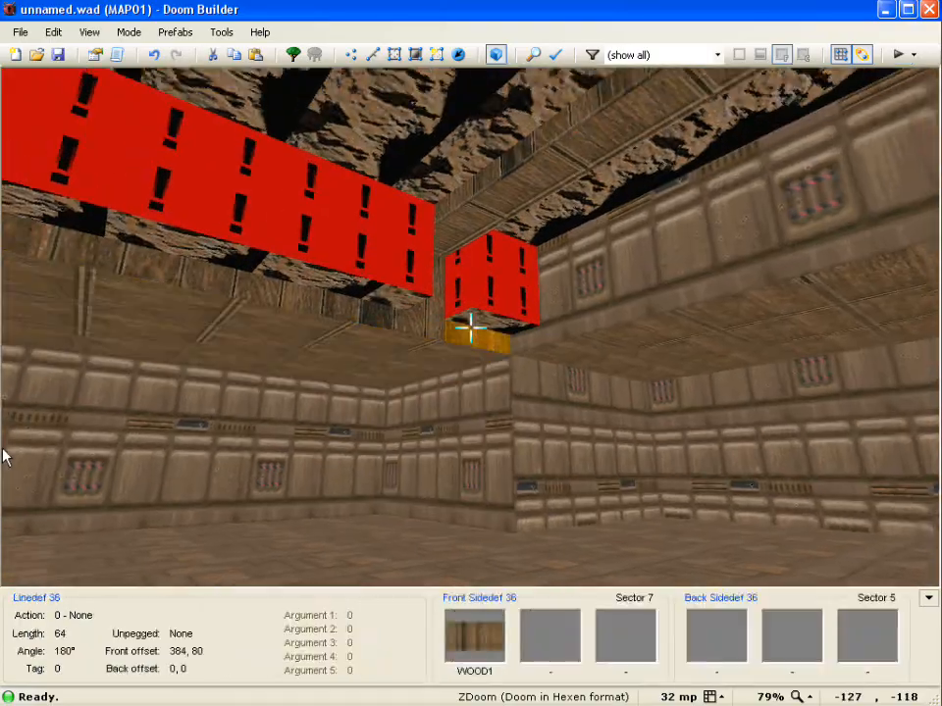
pyautogui.press('s')
pyautogui.press('f')
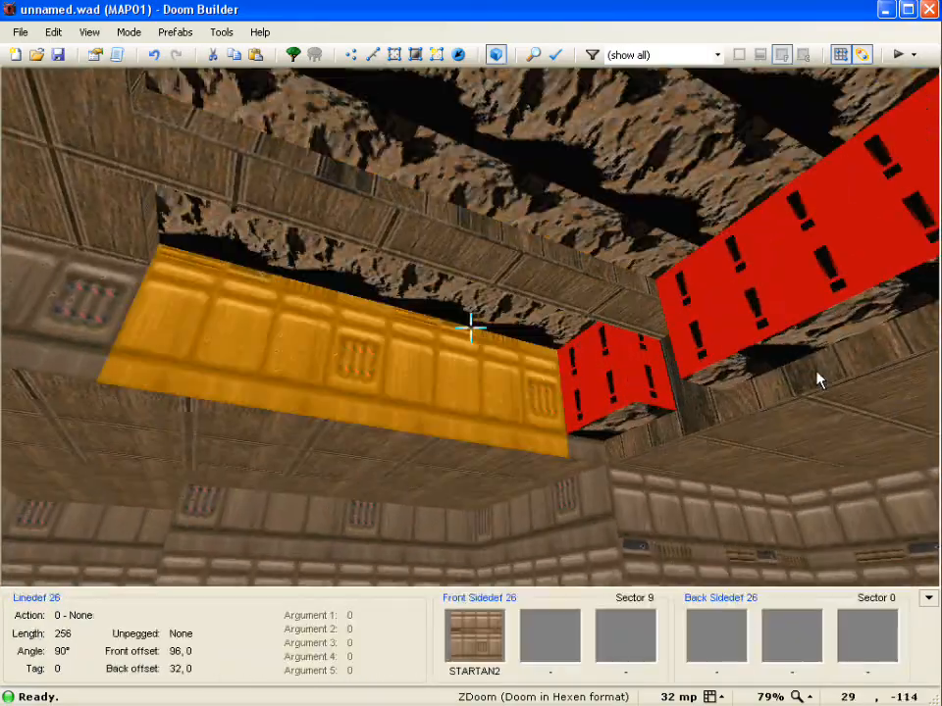
pyautogui.press('s')
pyautogui.press('f')
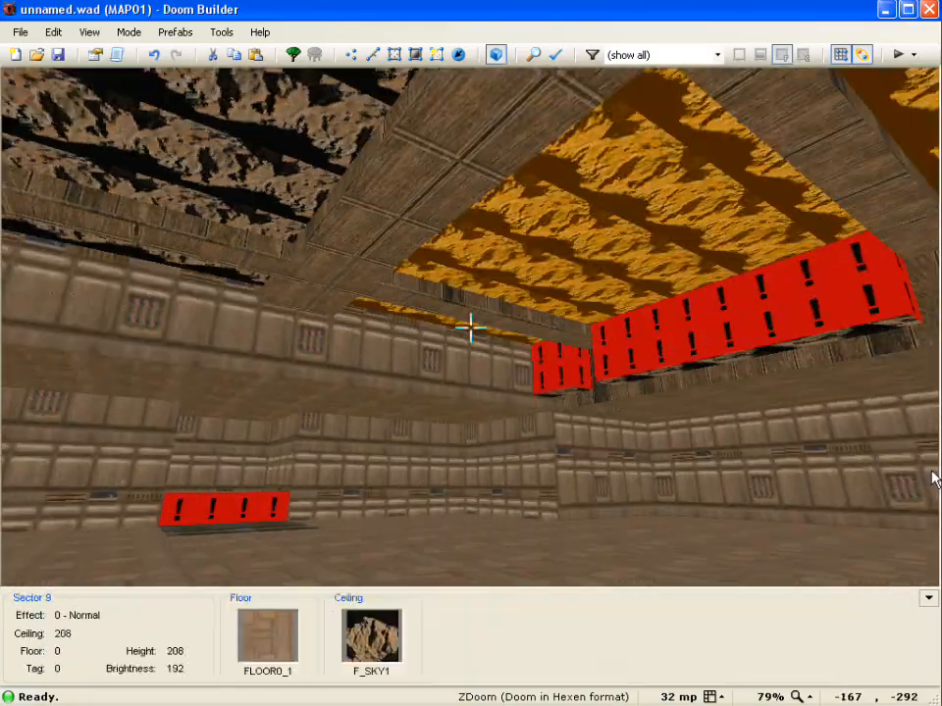
pyautogui.press('e')
pyautogui.press('f')
pyautogui.press('s')
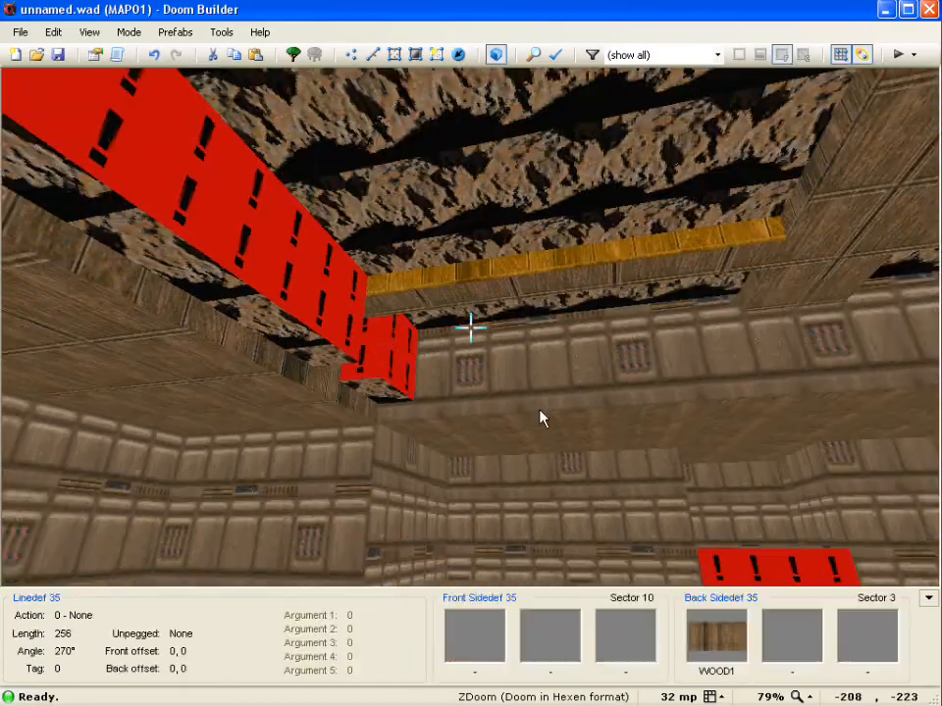
# Examine in the 3D view how the crossbeams' outer ends meet the narrow sky strips and the lower side ceilings
pyautogui.press('e')
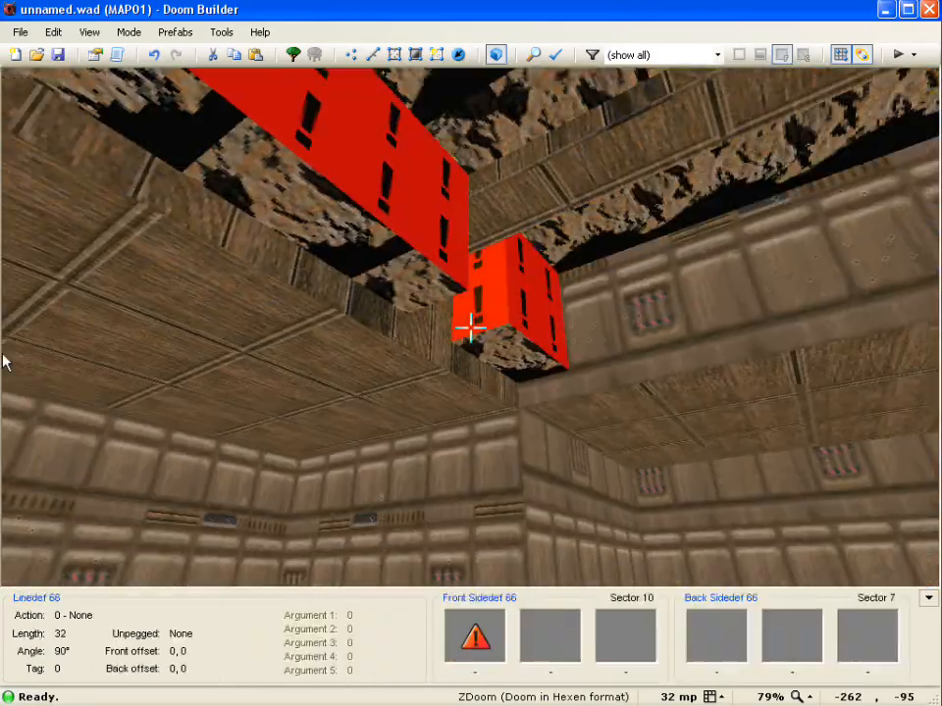
pyautogui.press('s')
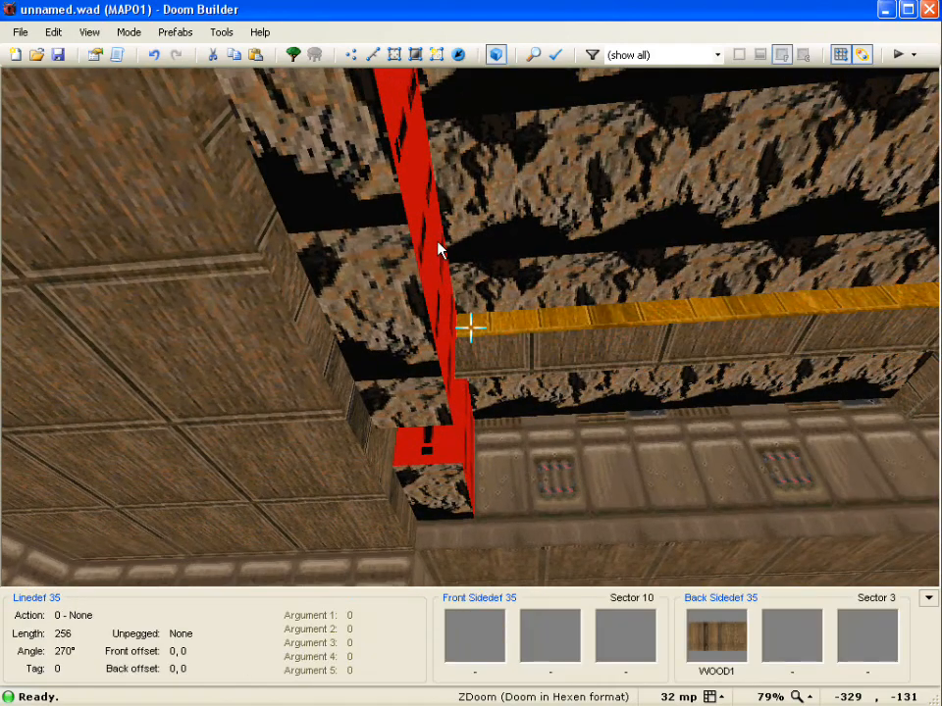
pyautogui.press('d')
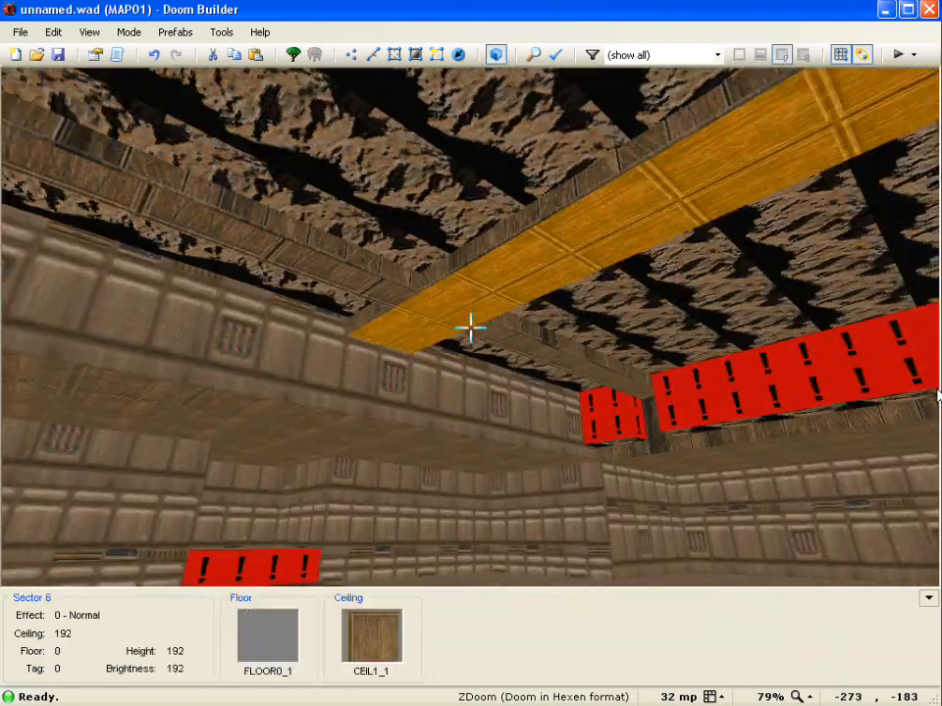
pyautogui.press('e')
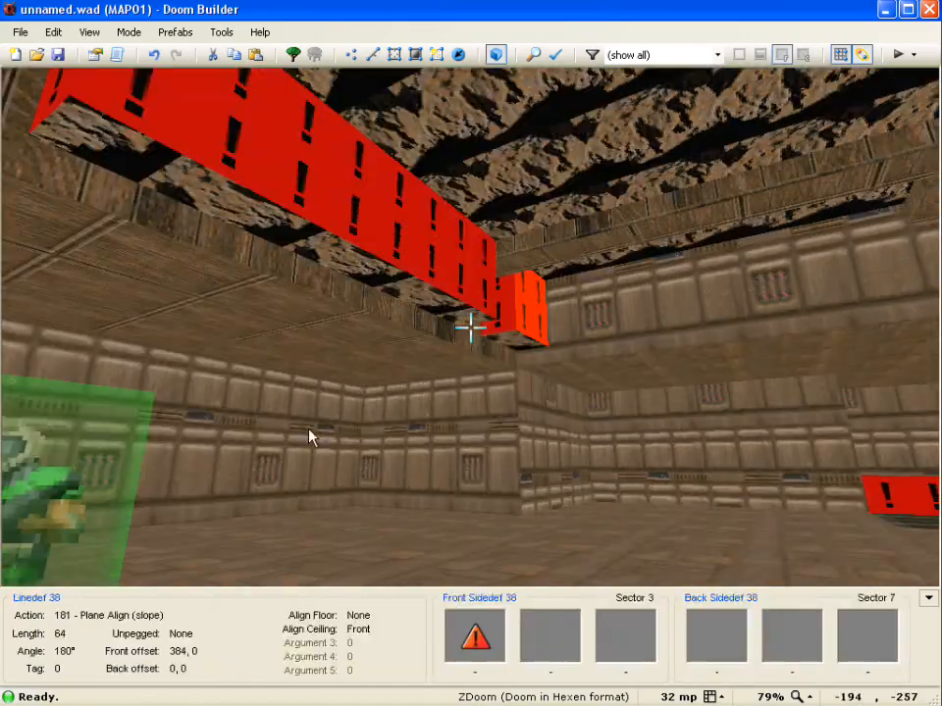
pyautogui.press('d')
pyautogui.press('e')
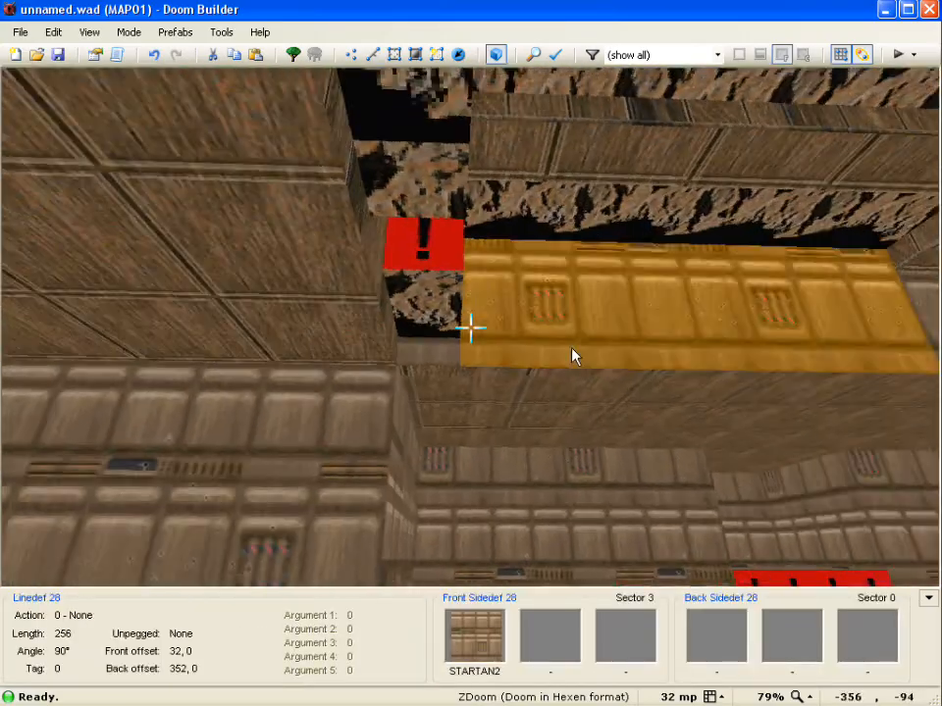
pyautogui.press('d')
pyautogui.press('f')
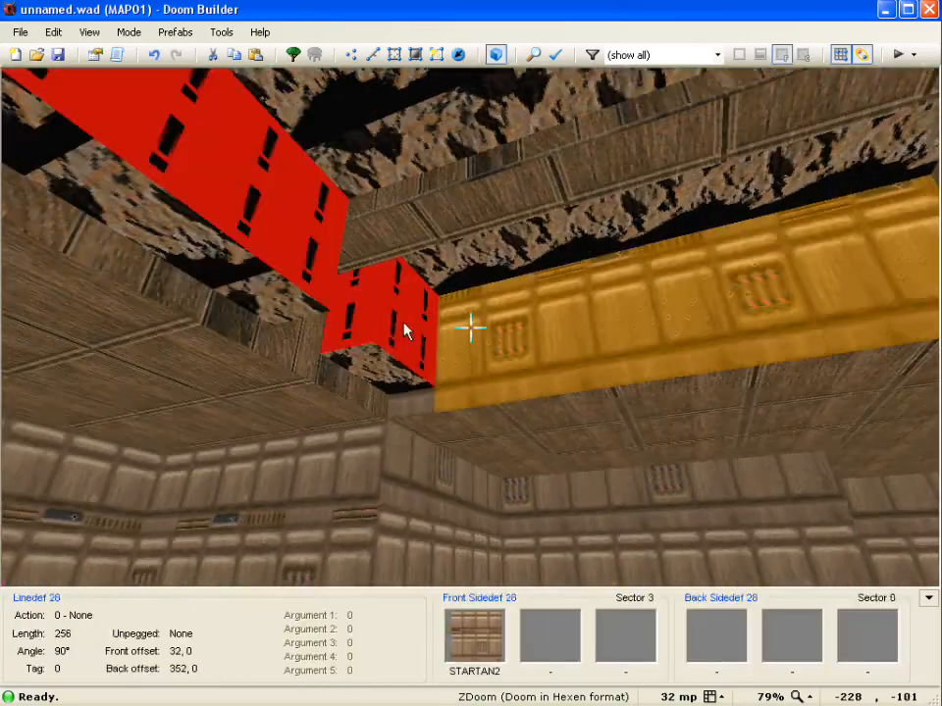
pyautogui.press('s')
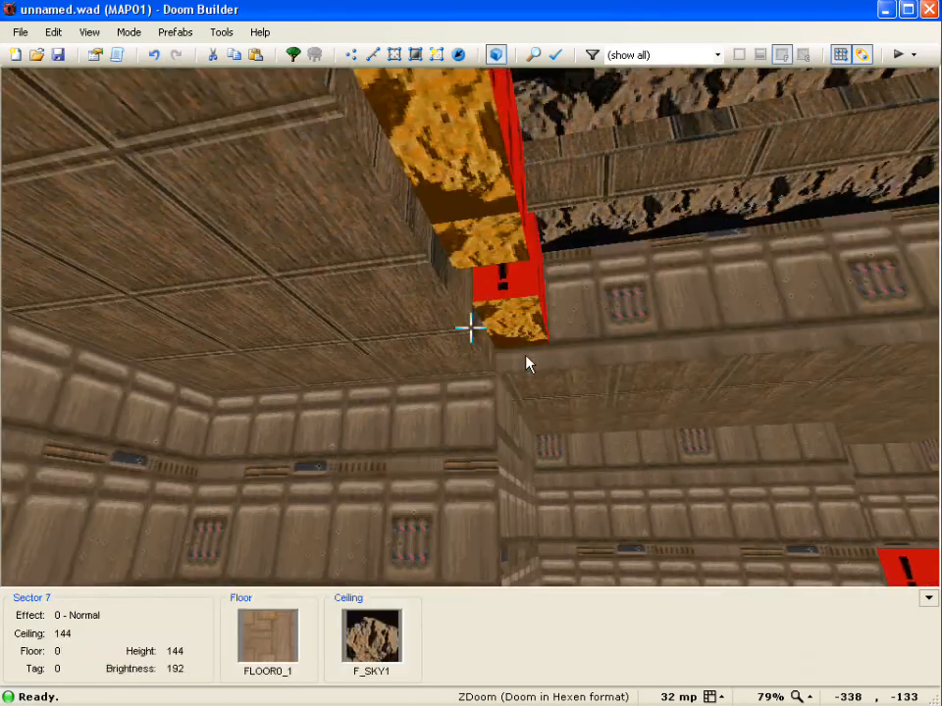
pyautogui.press('d')
pyautogui.press('f')
pyautogui.press('w')
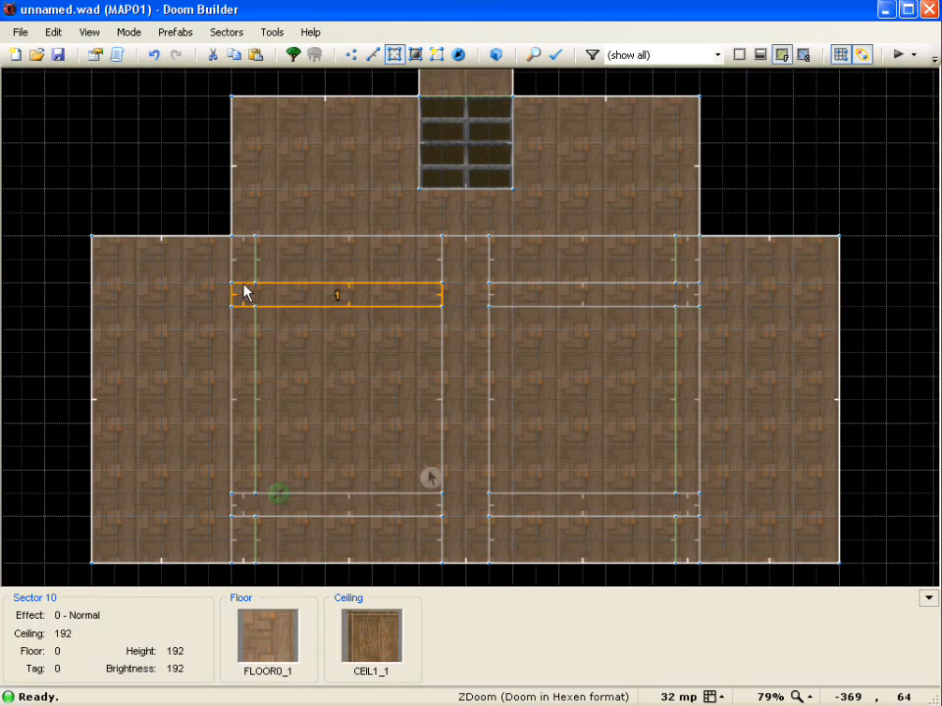
# Give the eight short linedefs along the crossbeams' outer end squares the WOOD1 upper texture on their back sides
pyautogui.press('l')
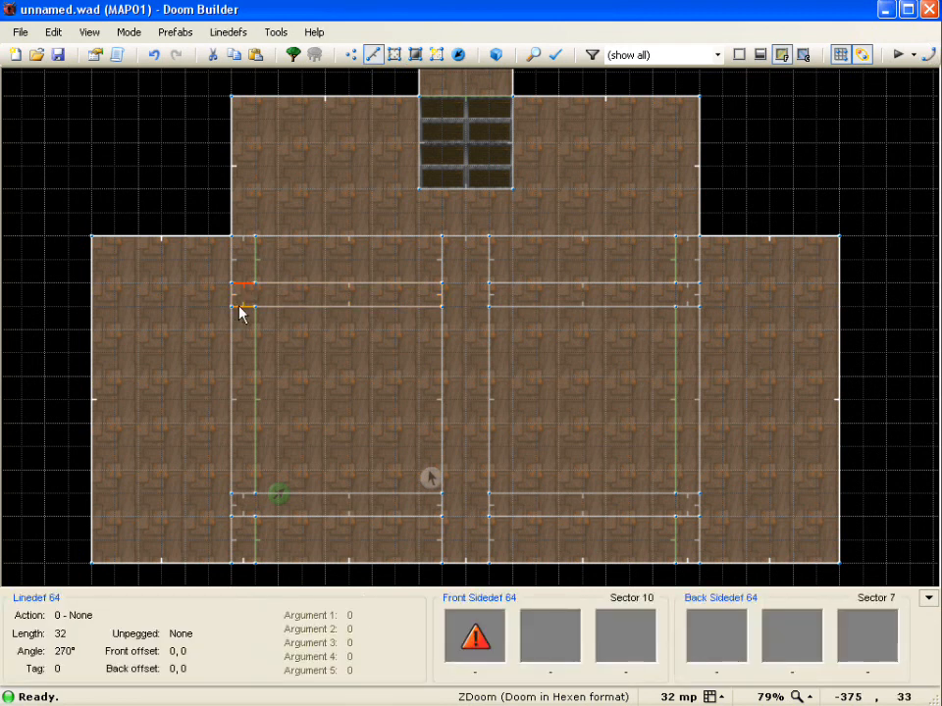
pyautogui.click(242, 310)
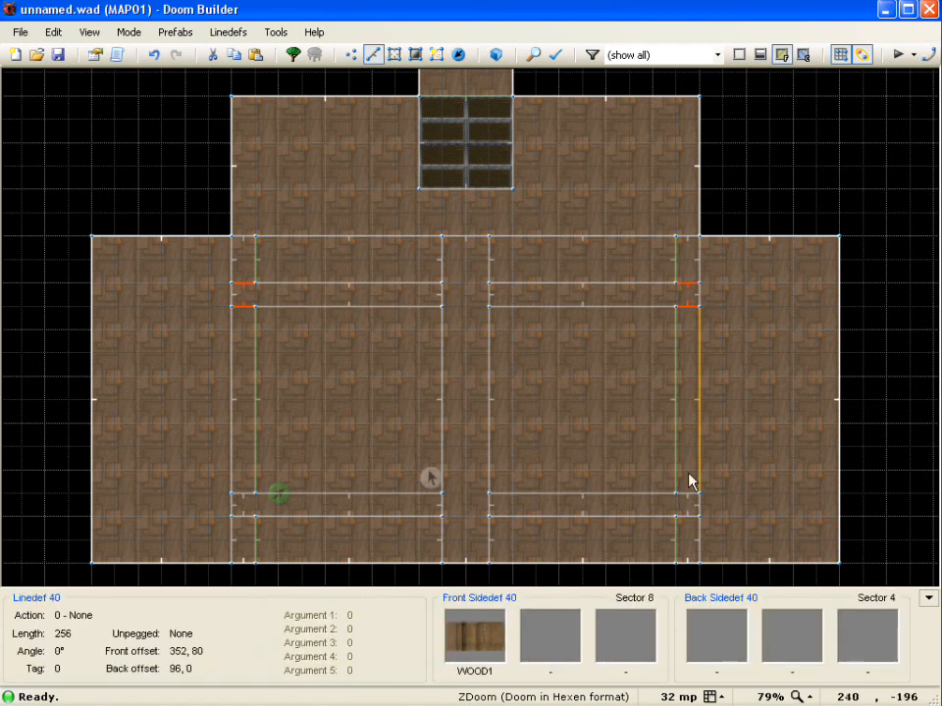
pyautogui.click(684, 518)
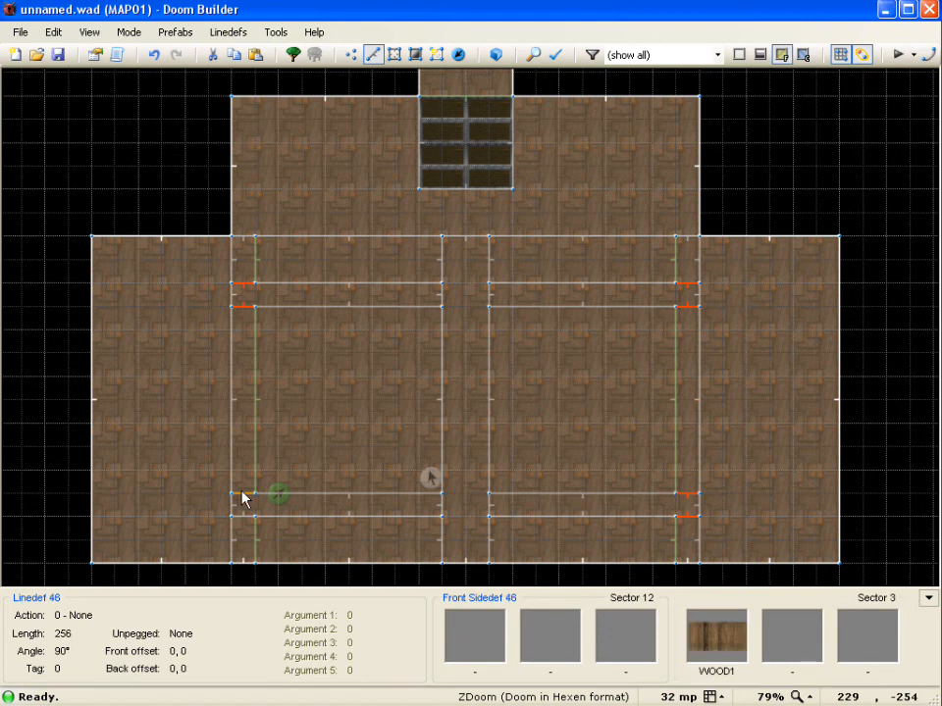
pyautogui.click(244, 518)
pyautogui.rightClick(245, 502)
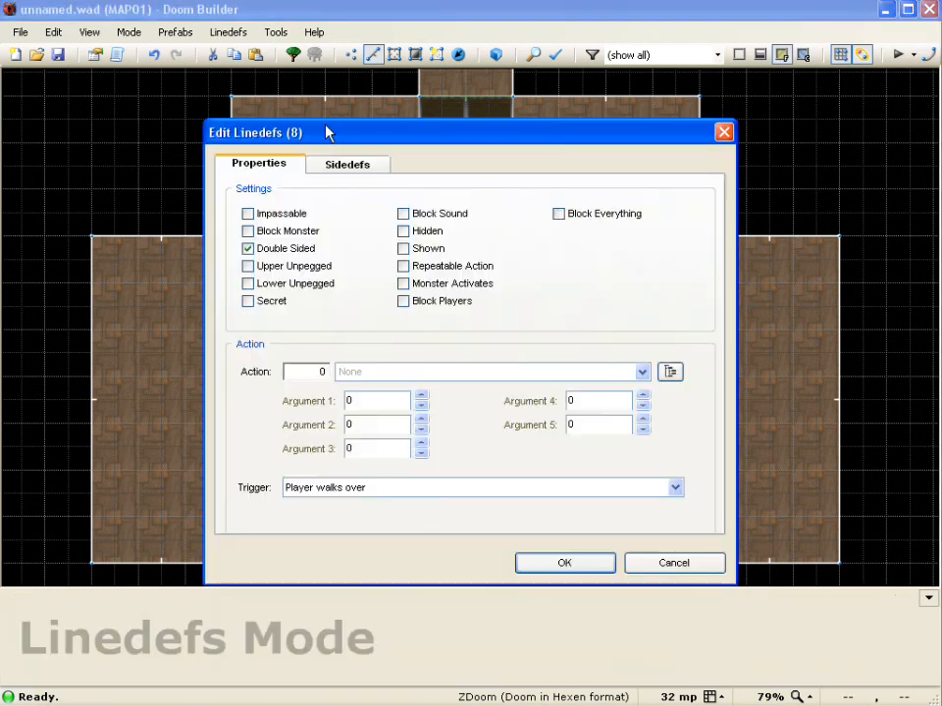
pyautogui.click(345, 166)
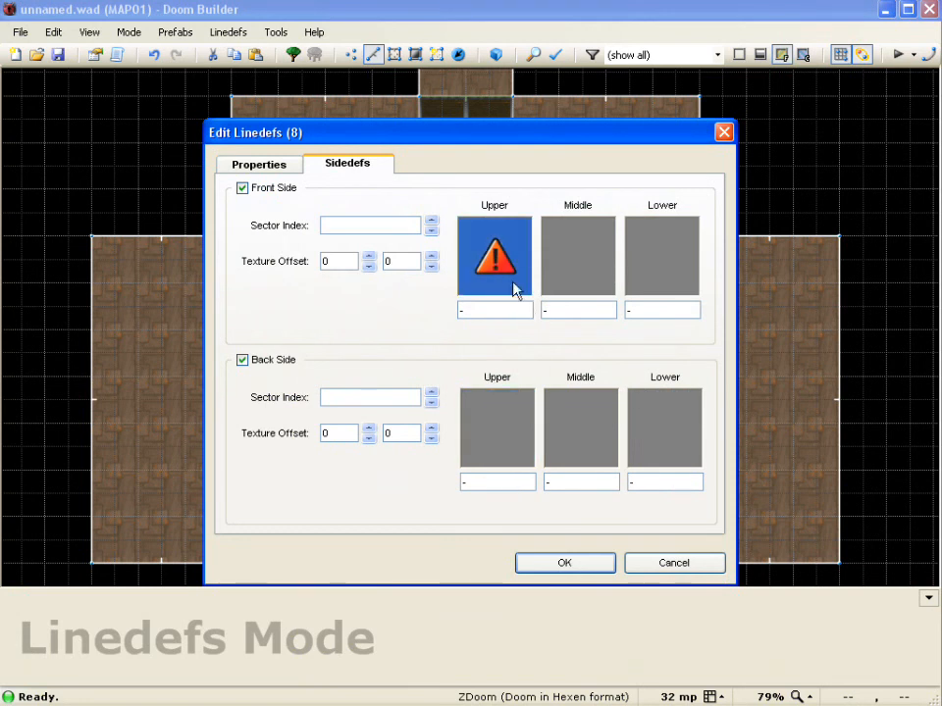
pyautogui.click(510, 463)
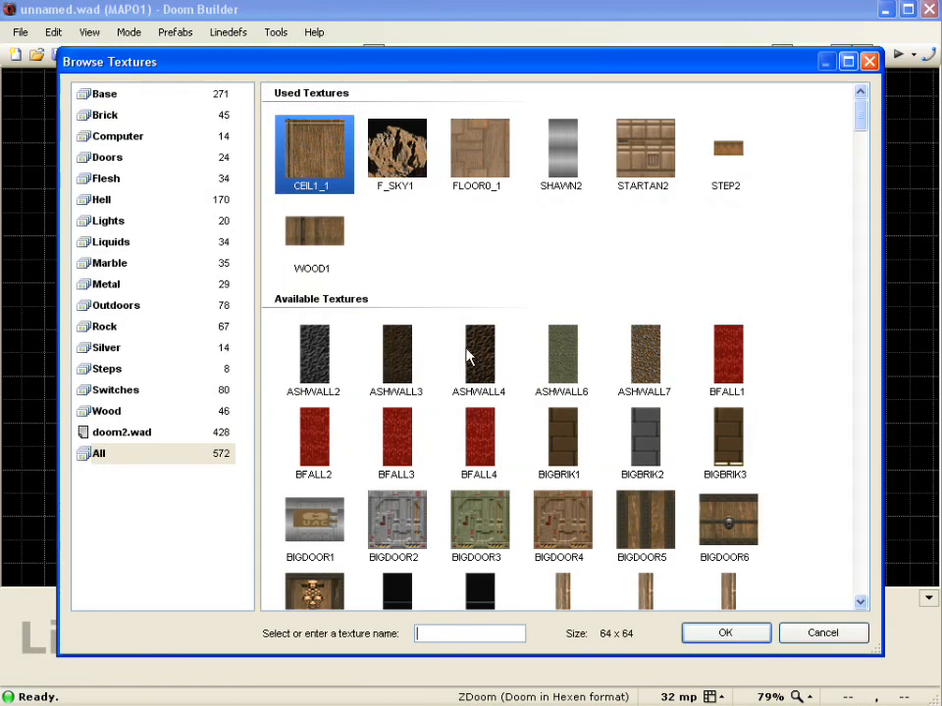
pyautogui.click(343, 261)
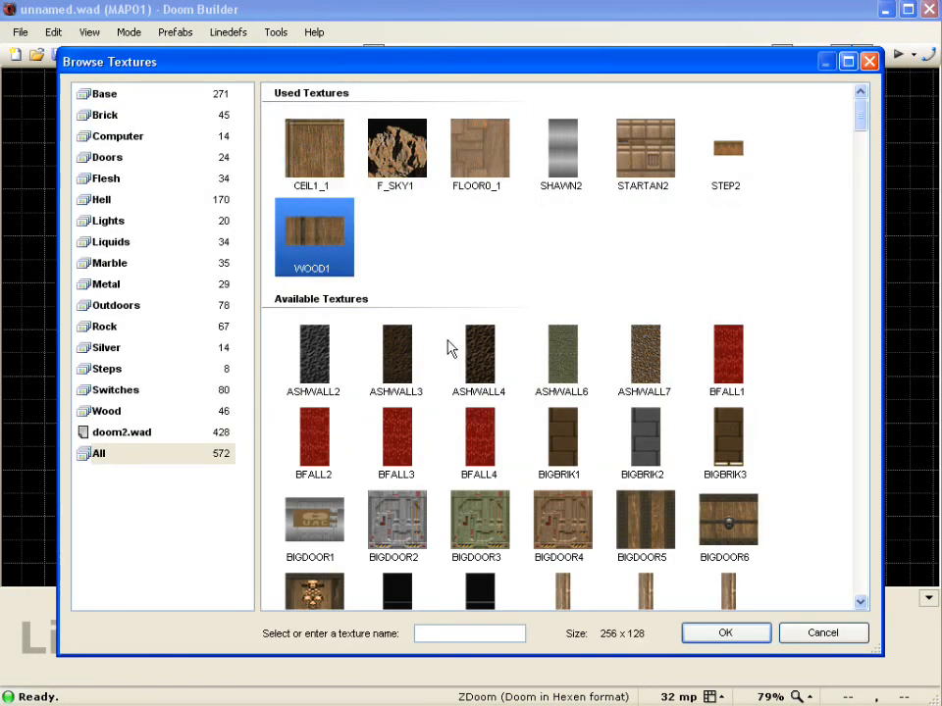
pyautogui.click(731, 638)
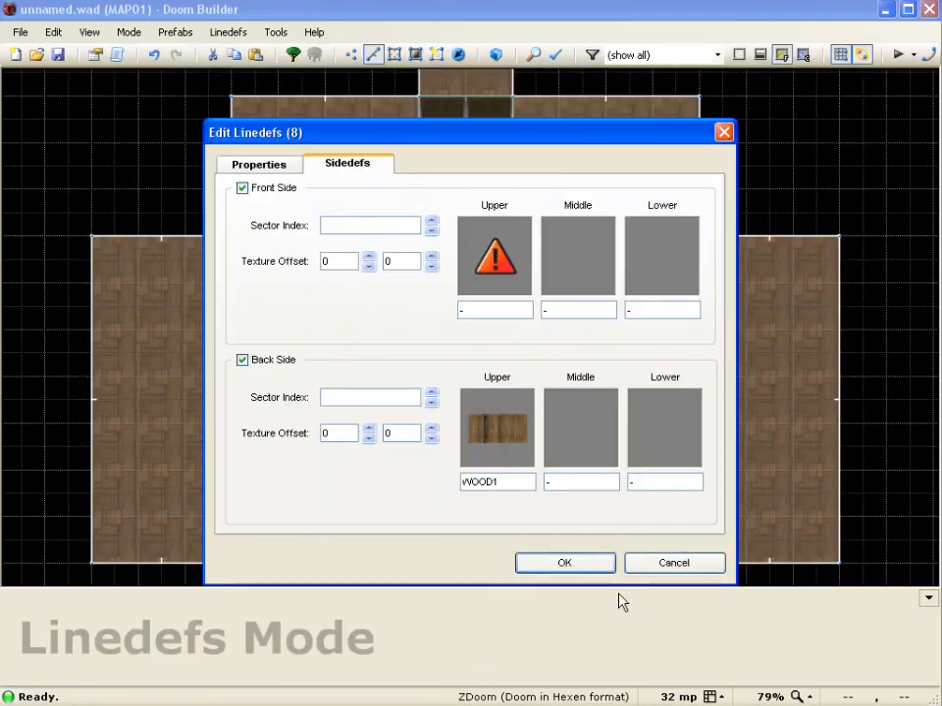
pyautogui.click(562, 565)
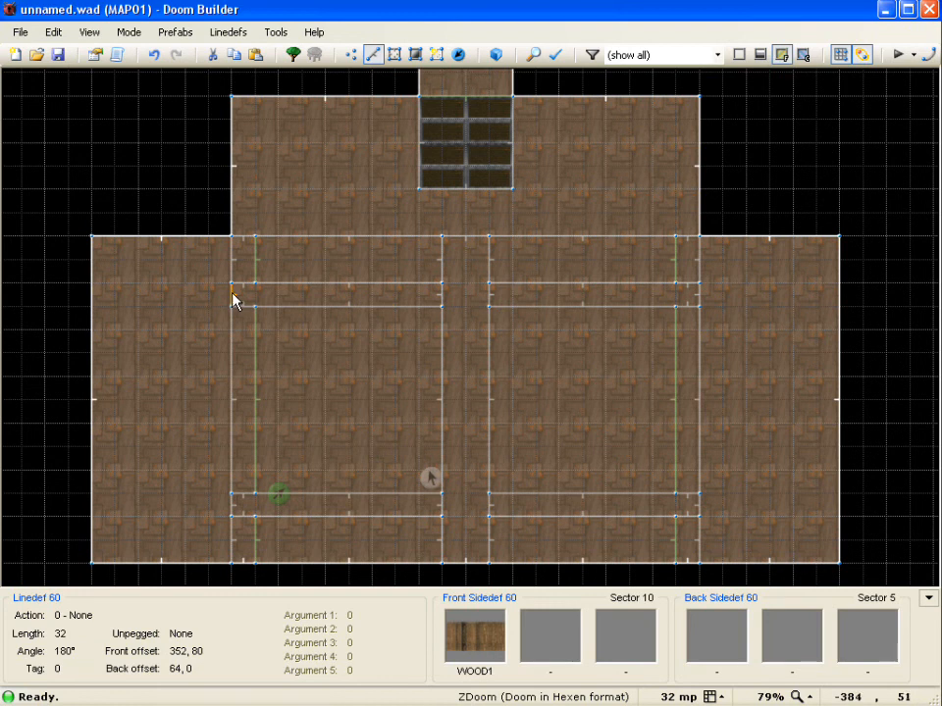
# Assign action 181 Plane Align (slope) with Align Ceiling set to Front to the four outer end linedefs of the crossbeams
pyautogui.click(714, 298)
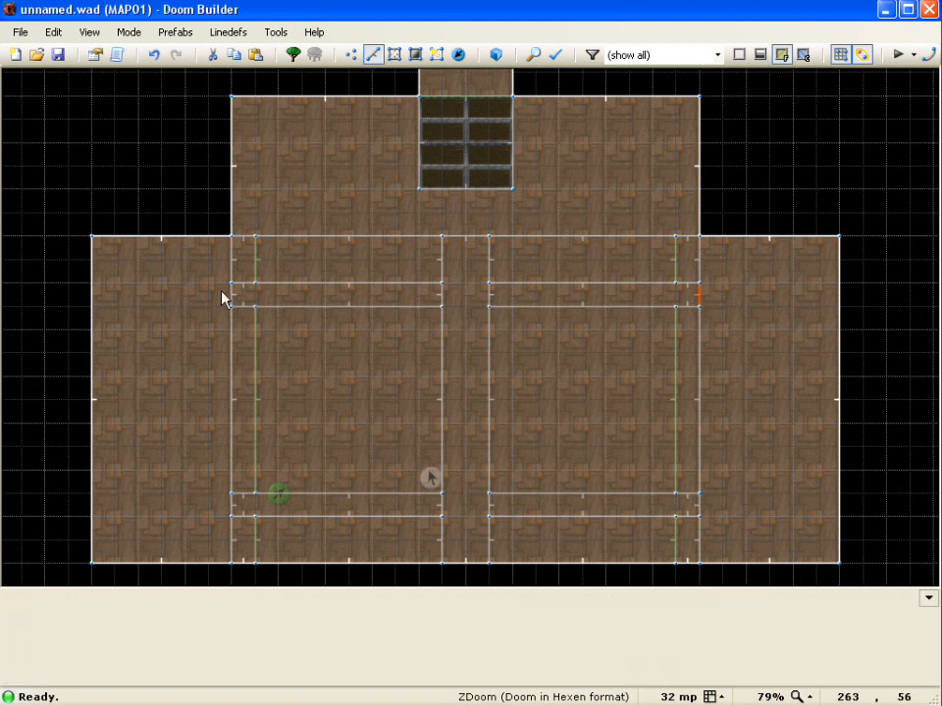
pyautogui.click(228, 300)
pyautogui.click(700, 509)
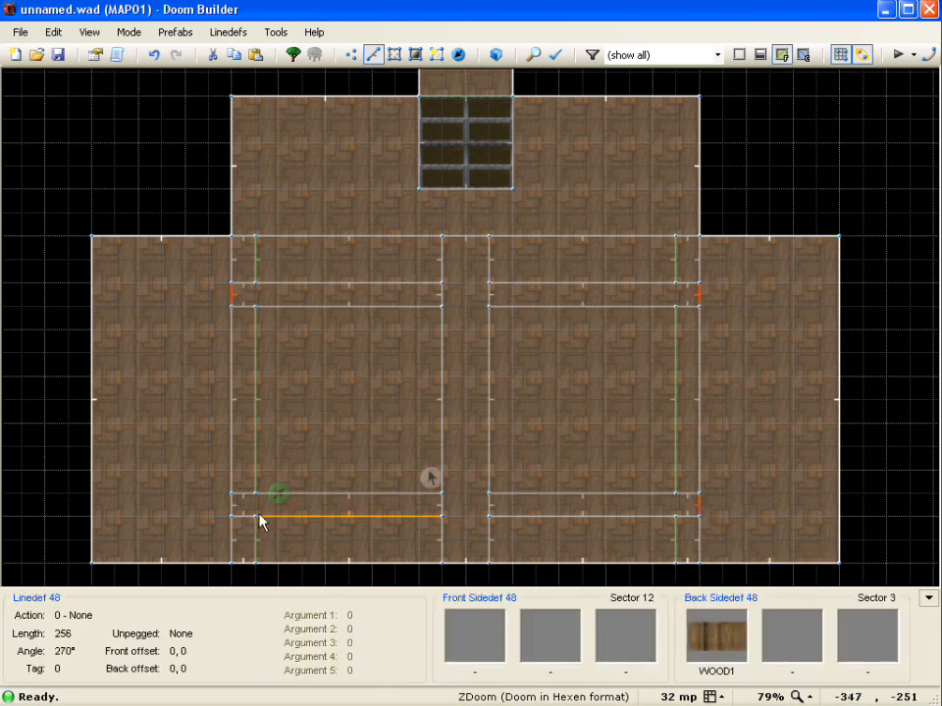
pyautogui.click(238, 504)
pyautogui.rightClick(297, 410)
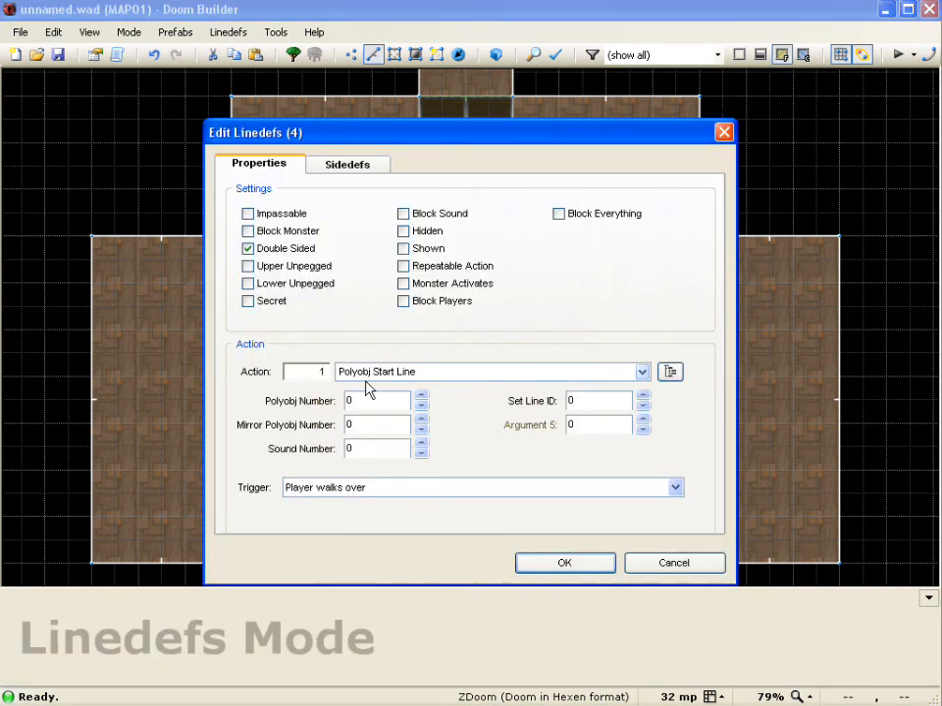
pyautogui.write('81')
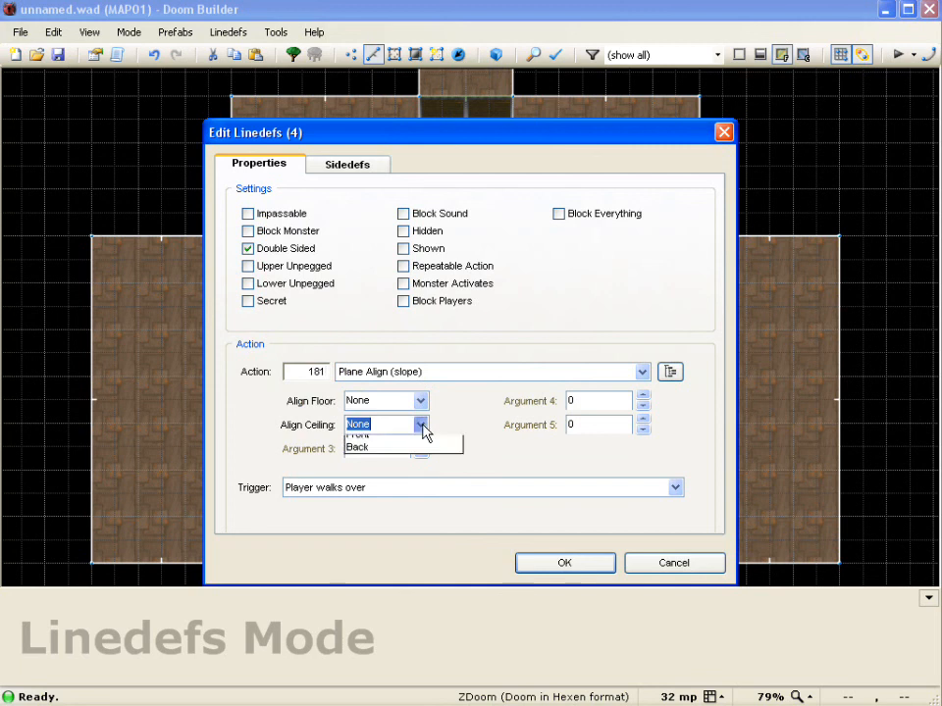
pyautogui.click(395, 456)
pyautogui.click(564, 559)
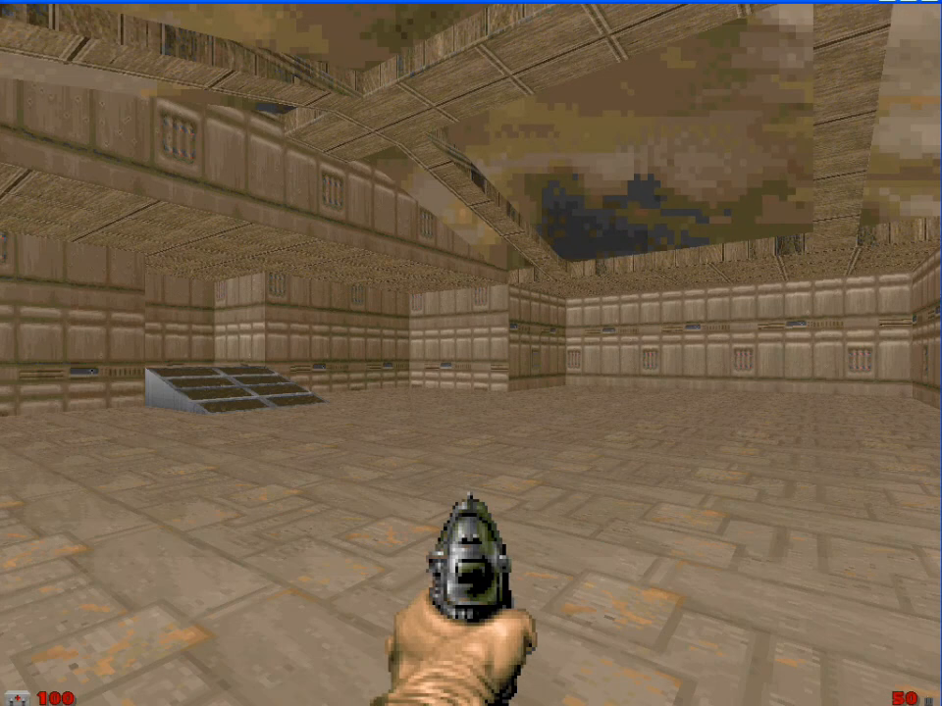
# Test the map in the game, walking around the room to examine the sloped crossbeams and sky ceilings from all sides
pyautogui.press('w')
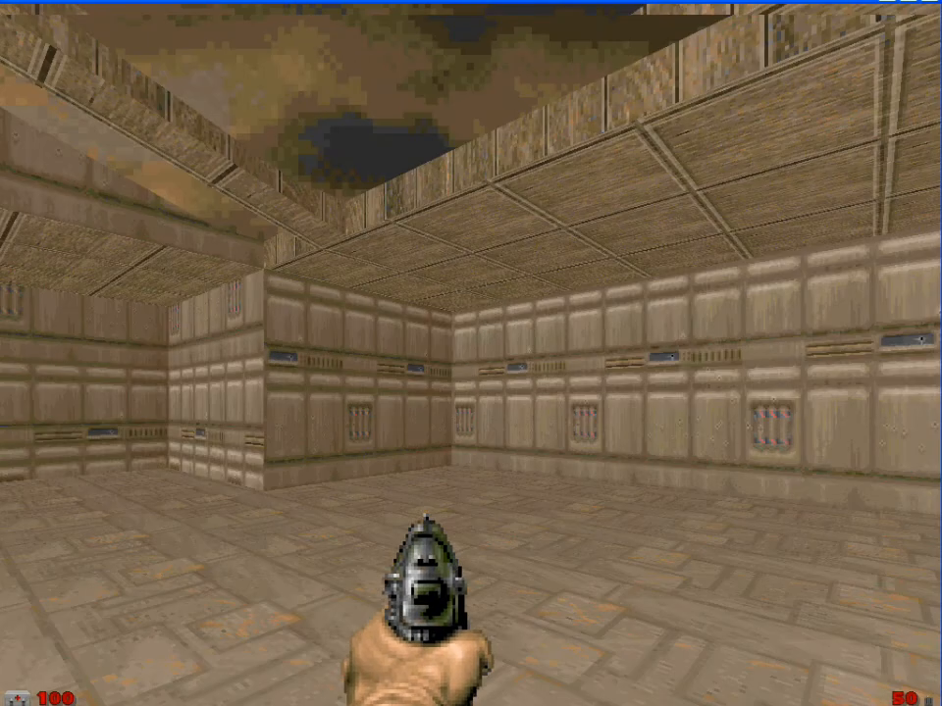
pyautogui.press('w')
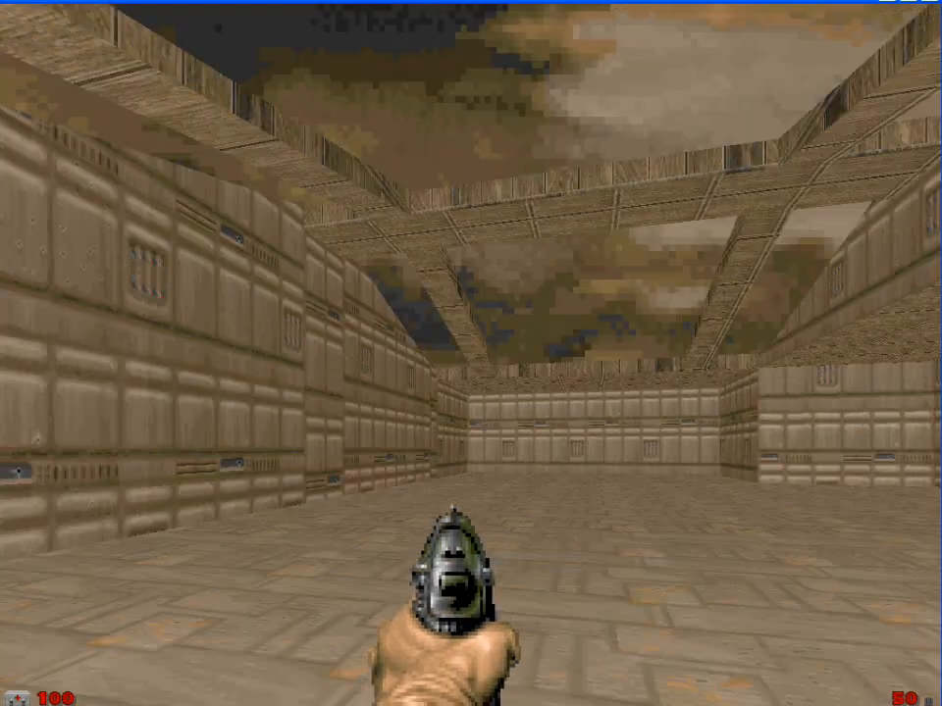
pyautogui.press('w')
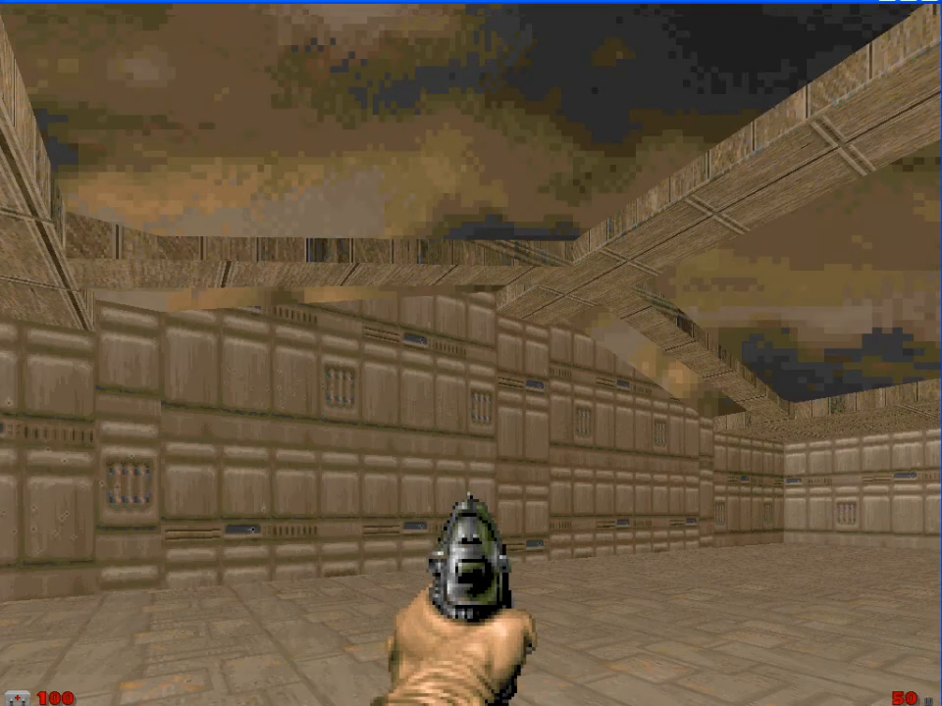
pyautogui.press('w')
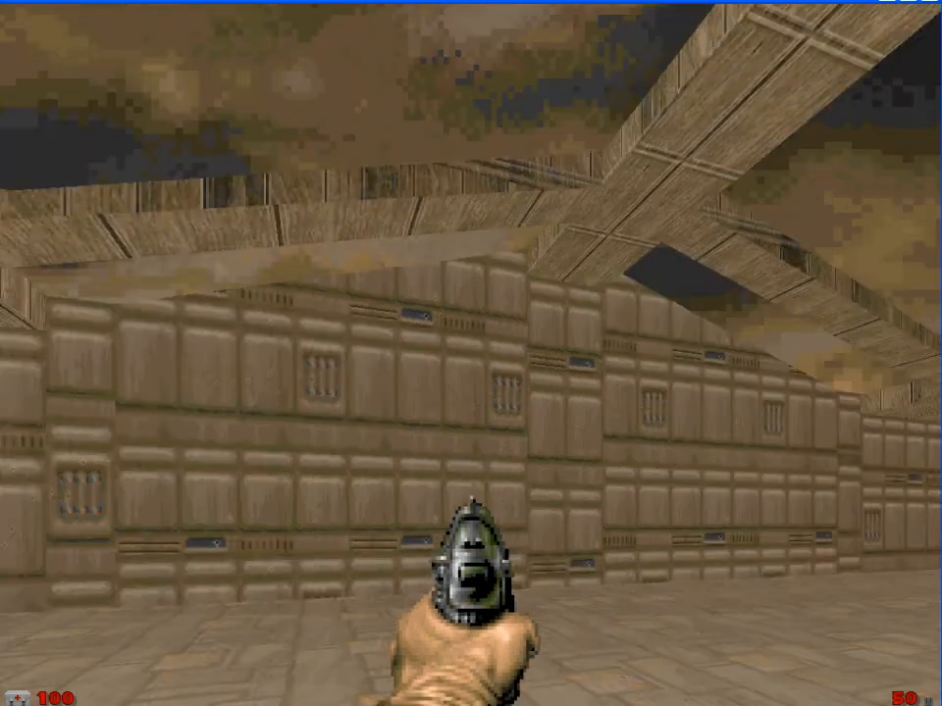
pyautogui.press('w')
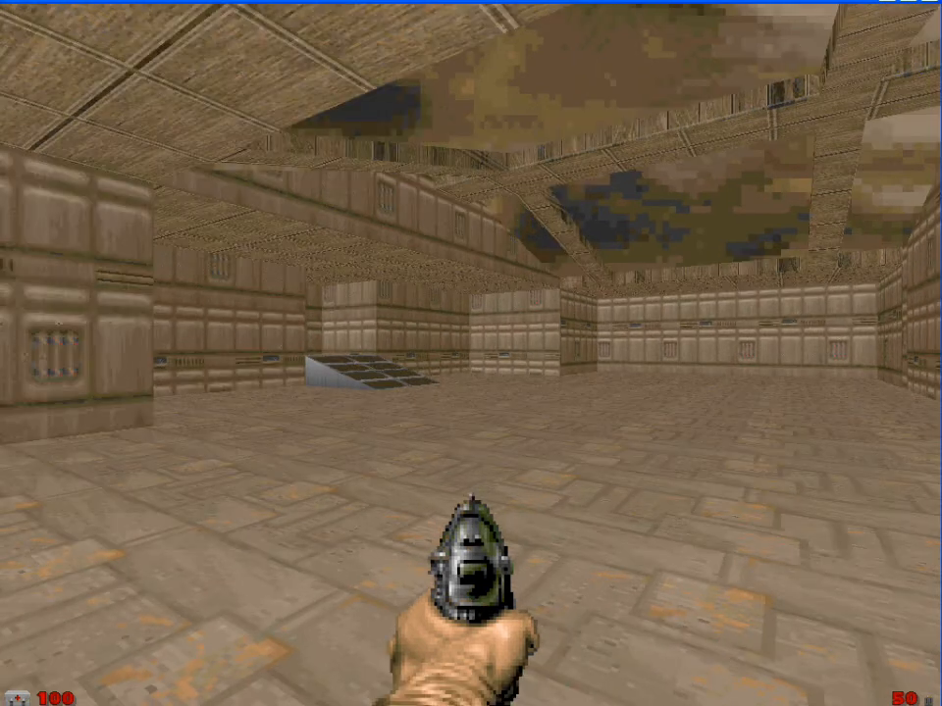
pyautogui.press('w')
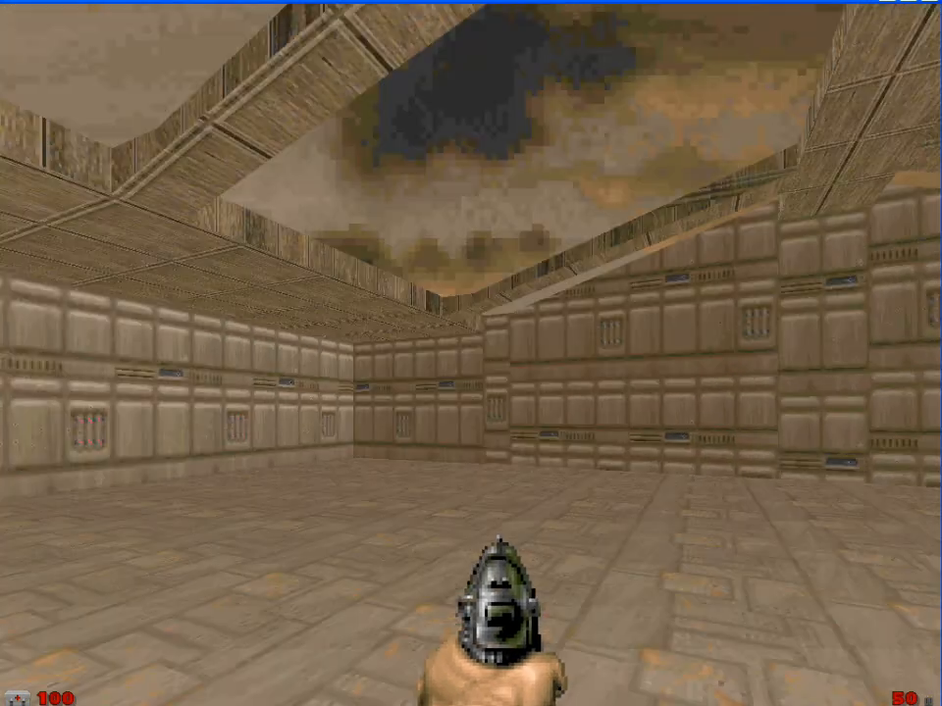
pyautogui.press('w')
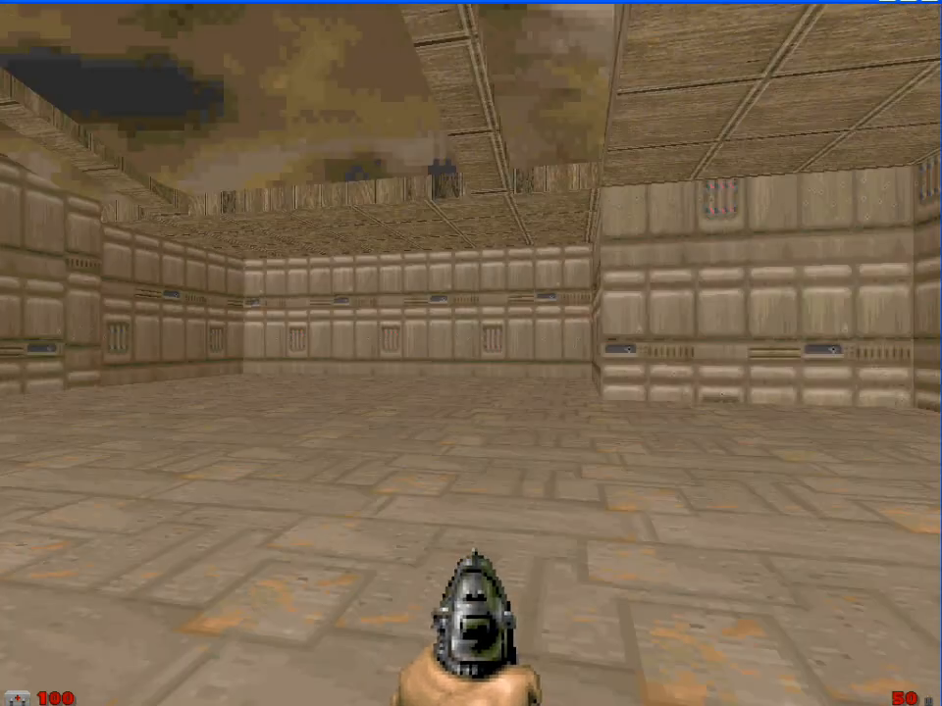
pyautogui.press('w')
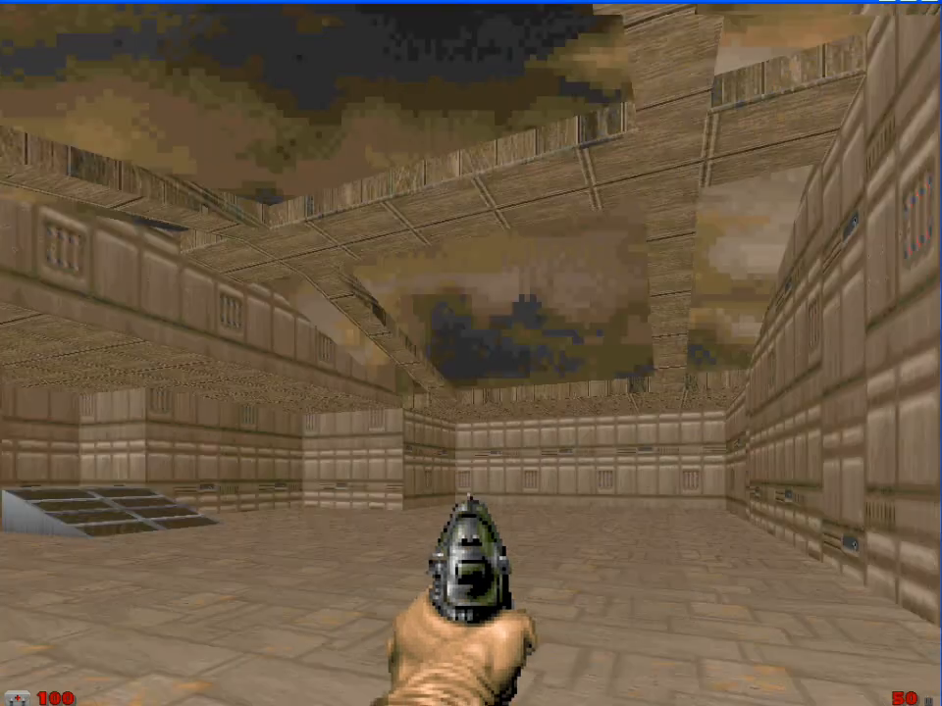
pyautogui.press('d')
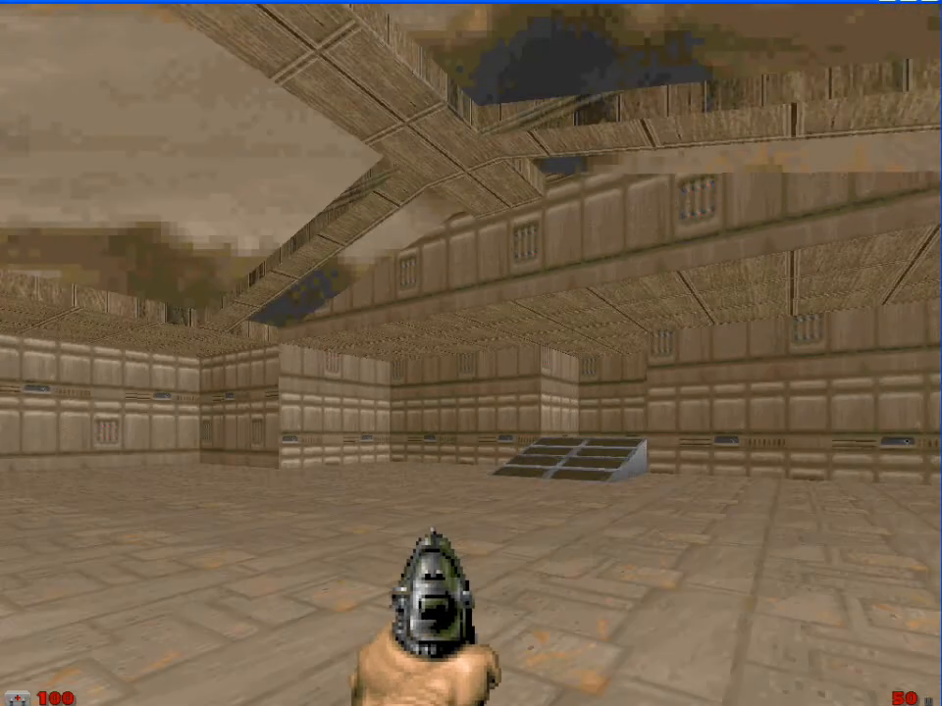
pyautogui.press('w')
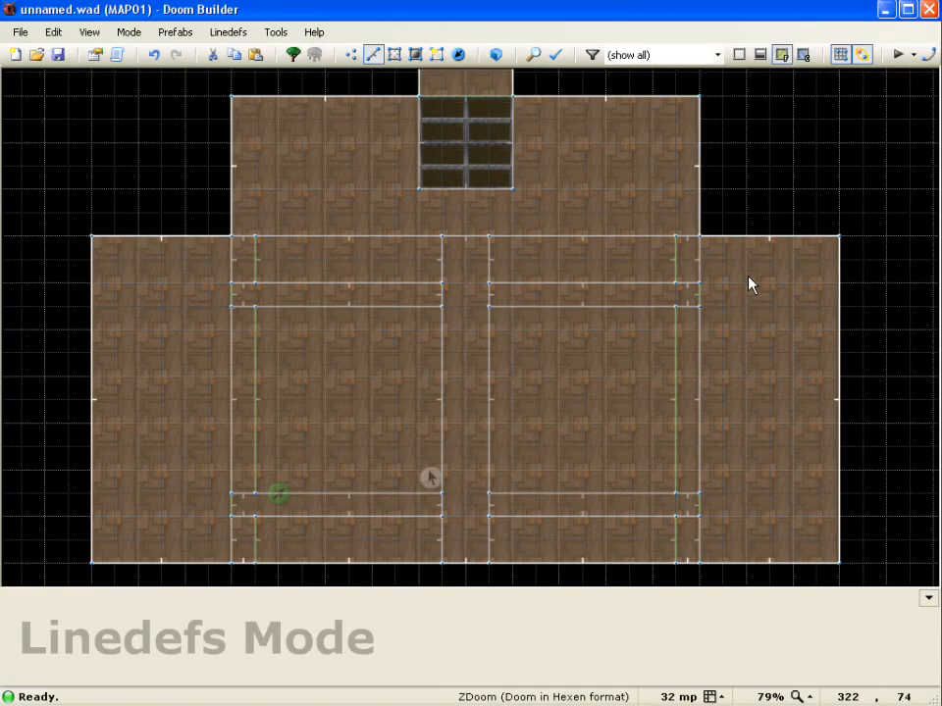
pyautogui.scroll(-4, 750, 284)
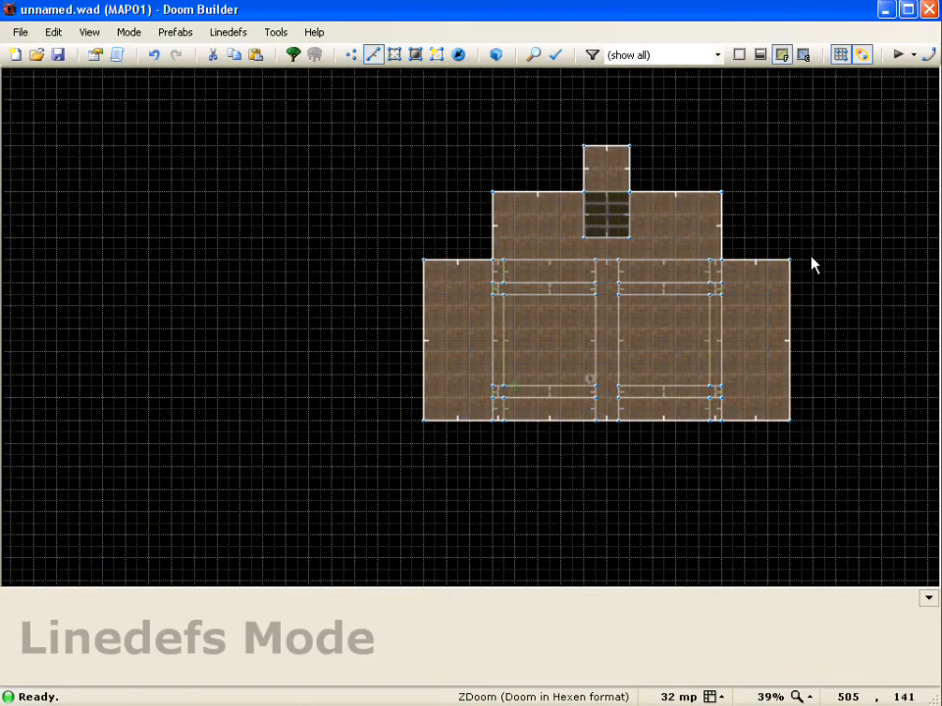
pyautogui.scroll(4, 812, 264)
pyautogui.scroll(-4, 809, 265)
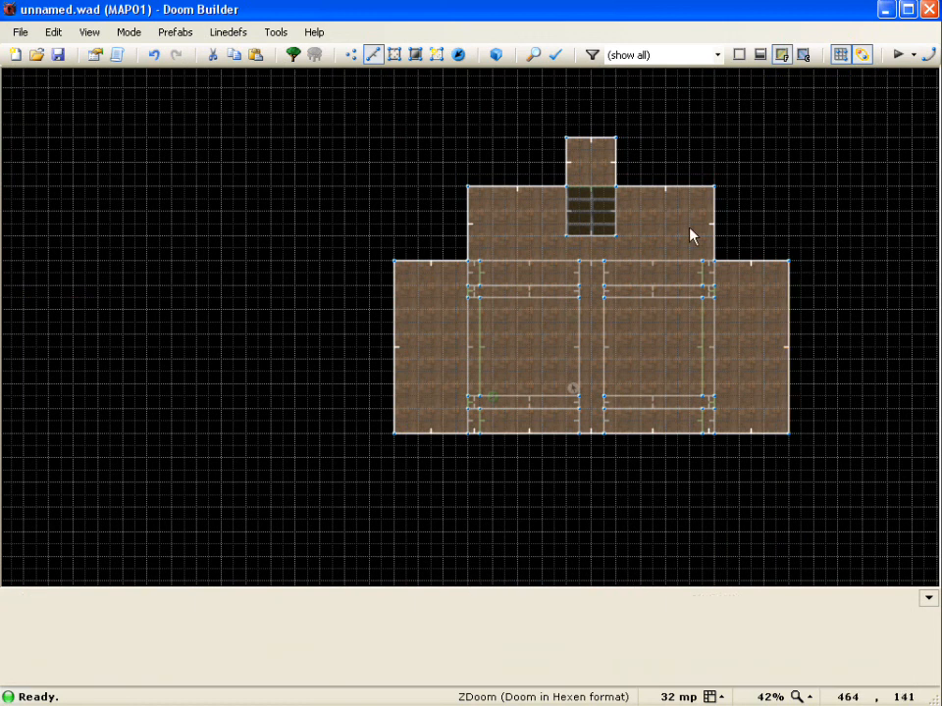